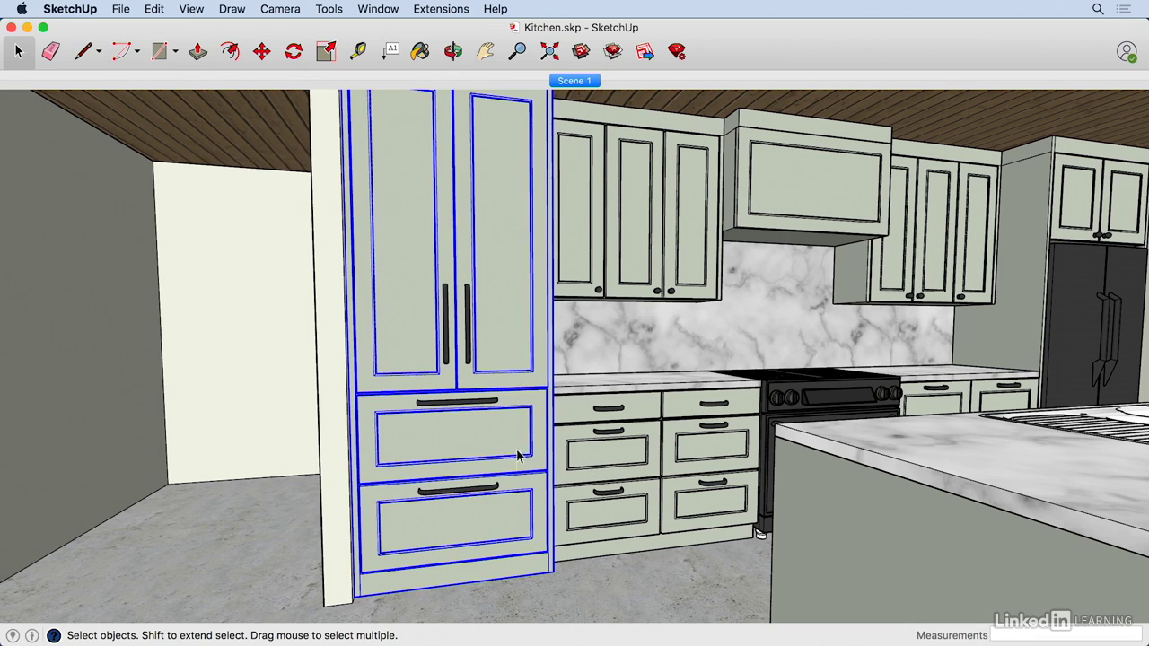
# Examine the tall pantry, base drawer and upper cabinets in the finished kitchen model by selecting each one.
pyautogui.click(587, 455)
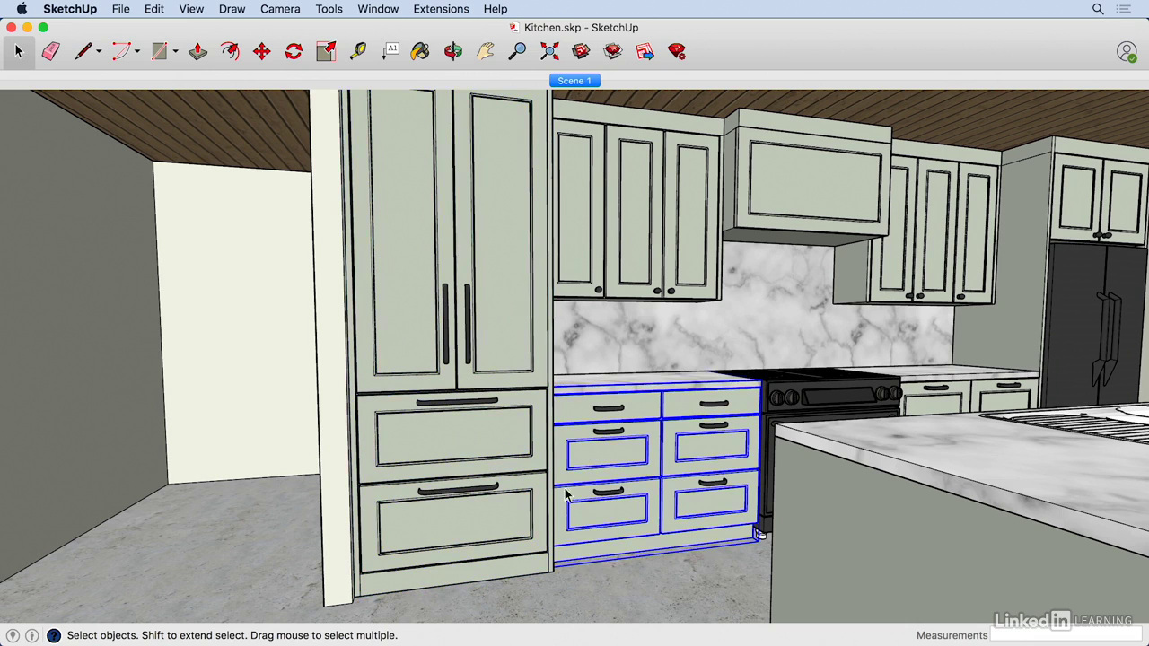
pyautogui.click(452, 449)
pyautogui.scroll(-2, 554, 348)
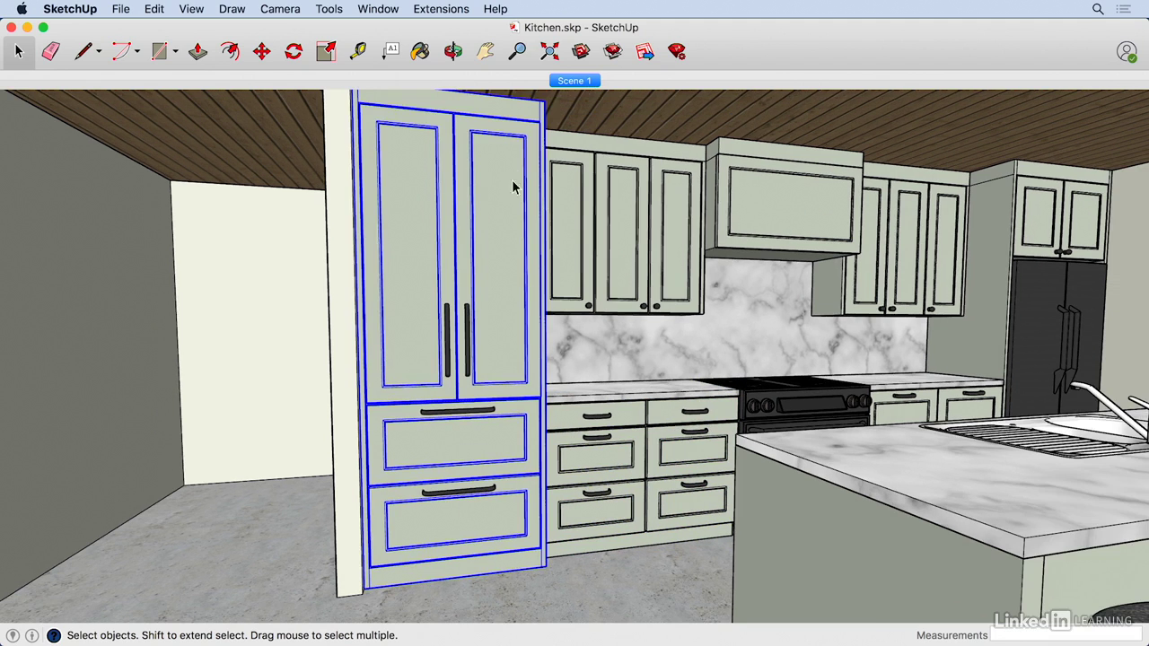
pyautogui.click(656, 454)
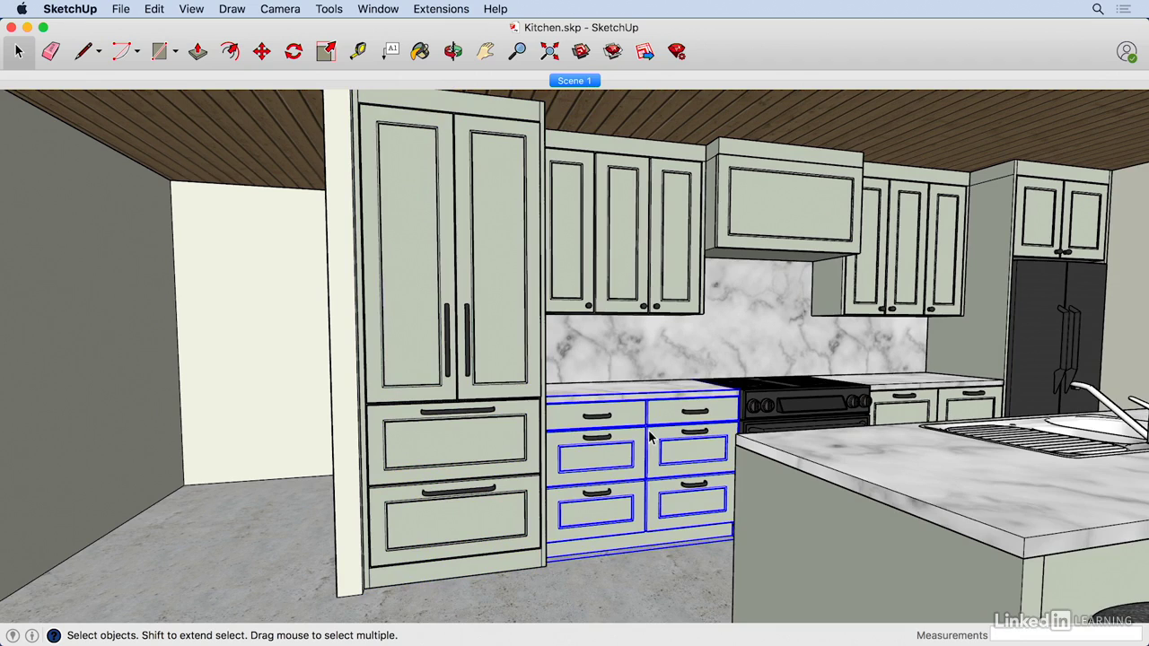
pyautogui.click(666, 279)
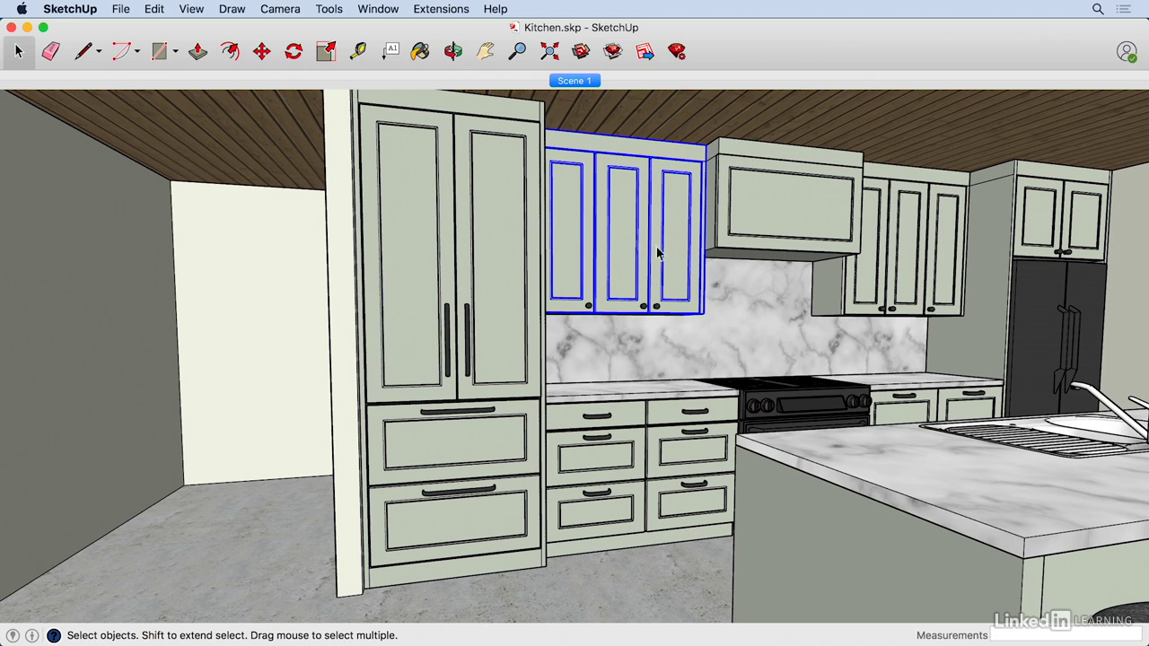
pyautogui.click(486, 366)
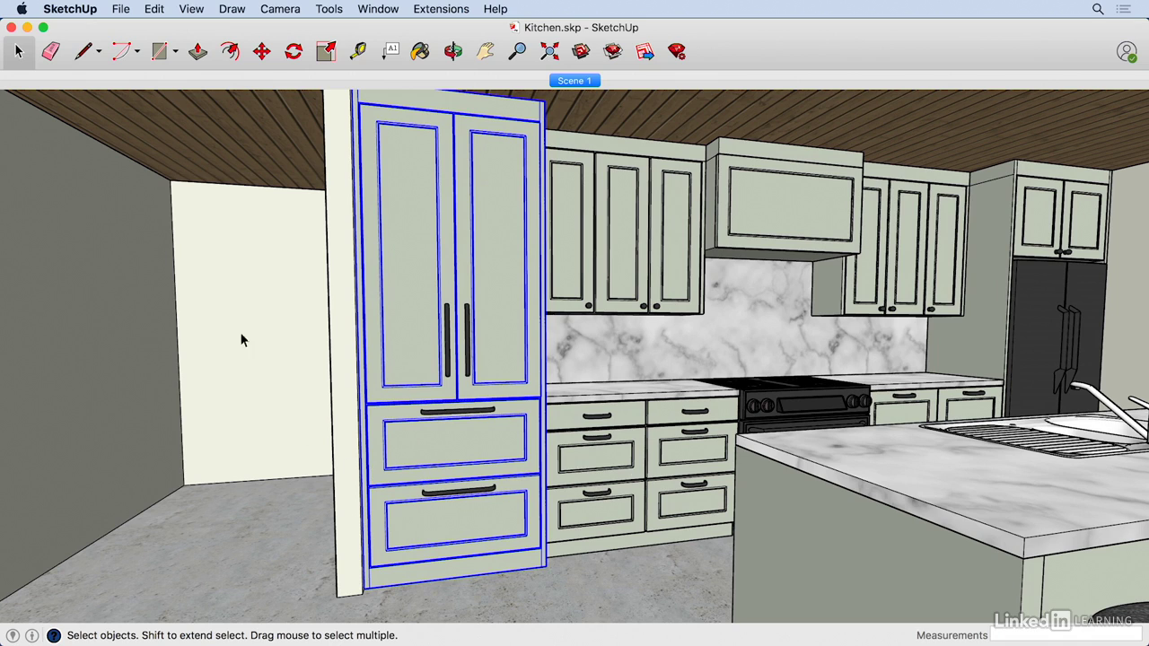
# Start a new model and draw a 3' by 2' rectangle on the ground beside the scale figure.
pyautogui.click(121, 9)
pyautogui.click(123, 29)
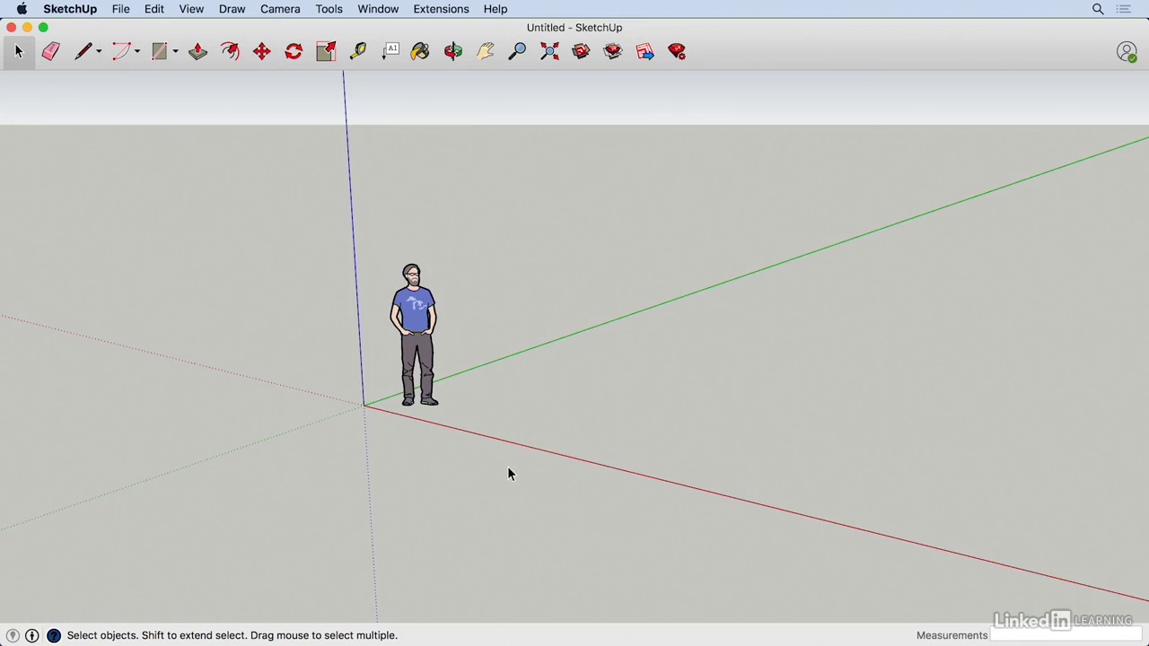
pyautogui.press('r')
pyautogui.moveTo(480, 410); pyautogui.dragTo(557, 453, button='middle')
pyautogui.scroll(3, 498, 414)
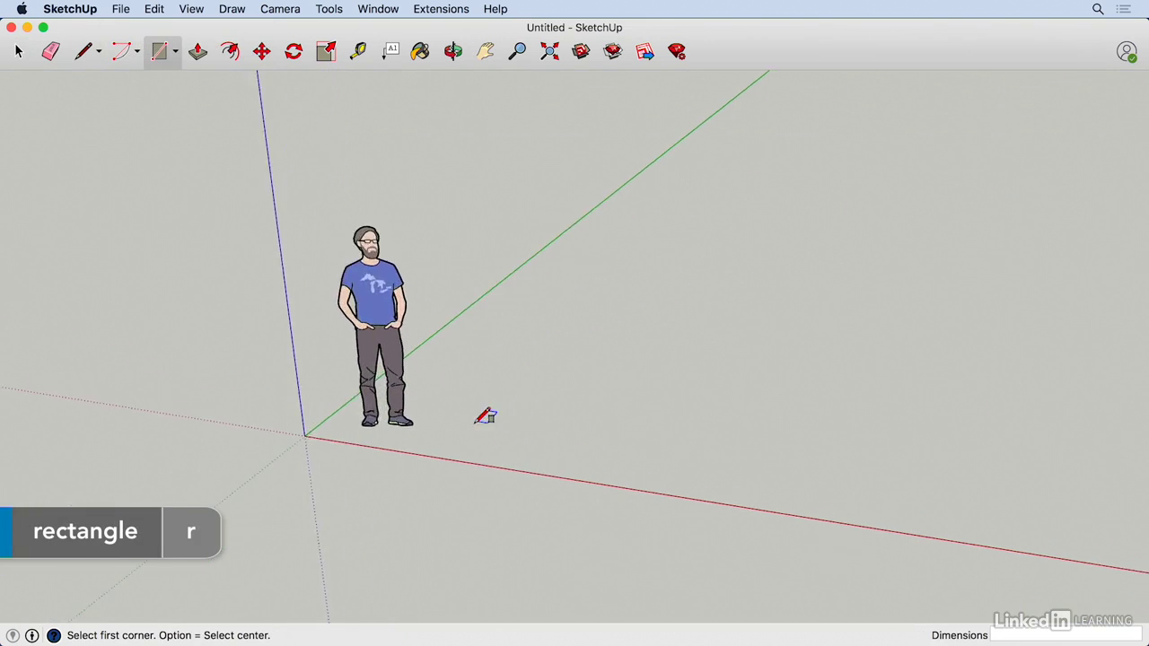
pyautogui.click(481, 427)
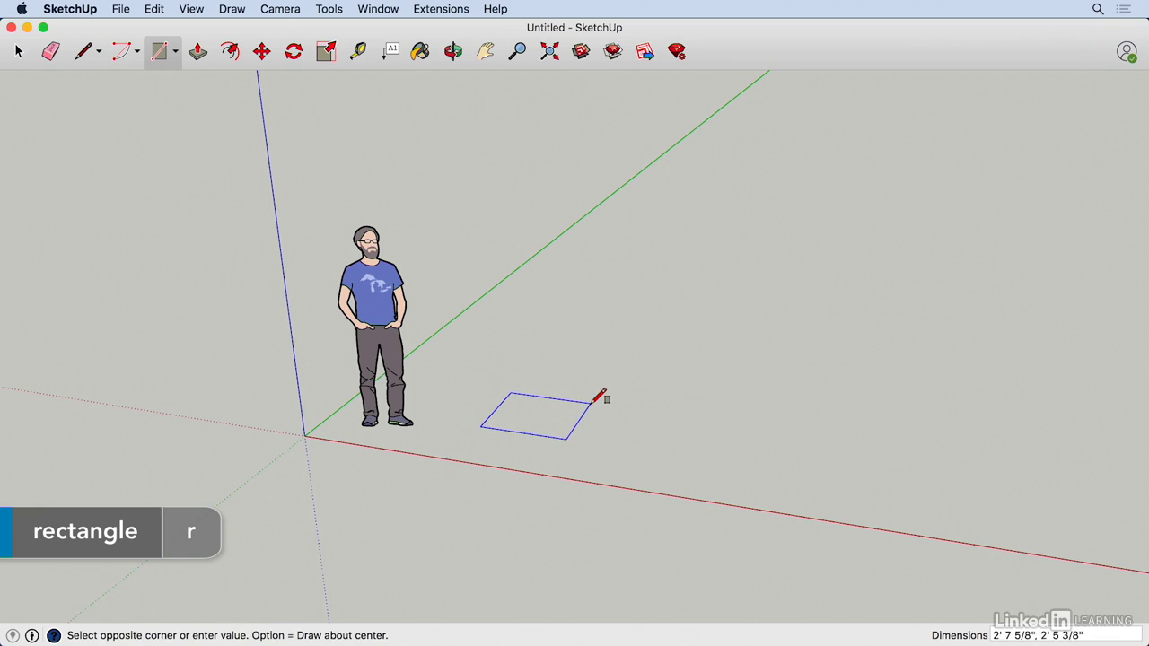
pyautogui.write("3',")
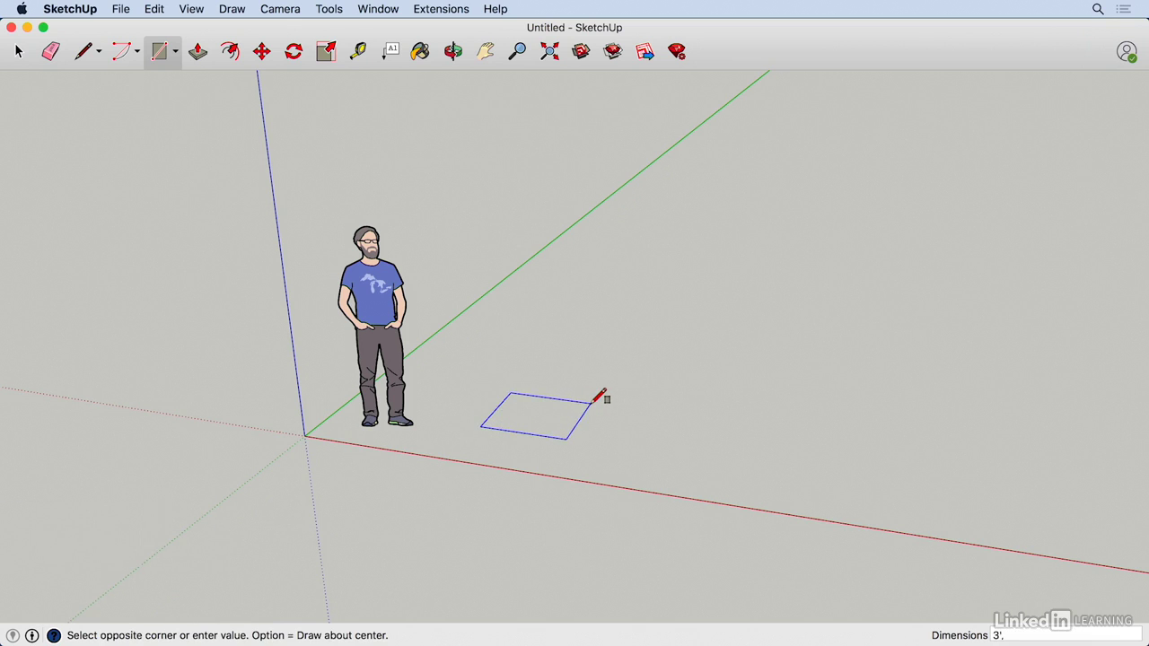
pyautogui.write("2'")
pyautogui.press('Return')
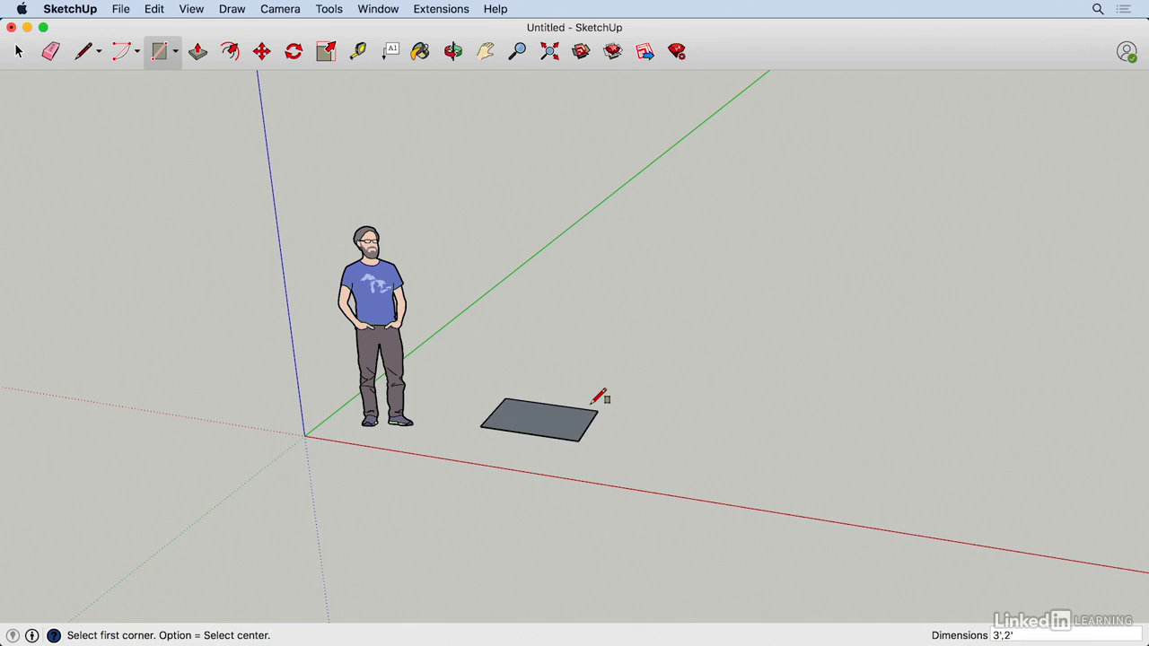
# Push/Pull the rectangle up 34.5 inches to form the base cabinet box.
pyautogui.scroll(3, 556, 408)
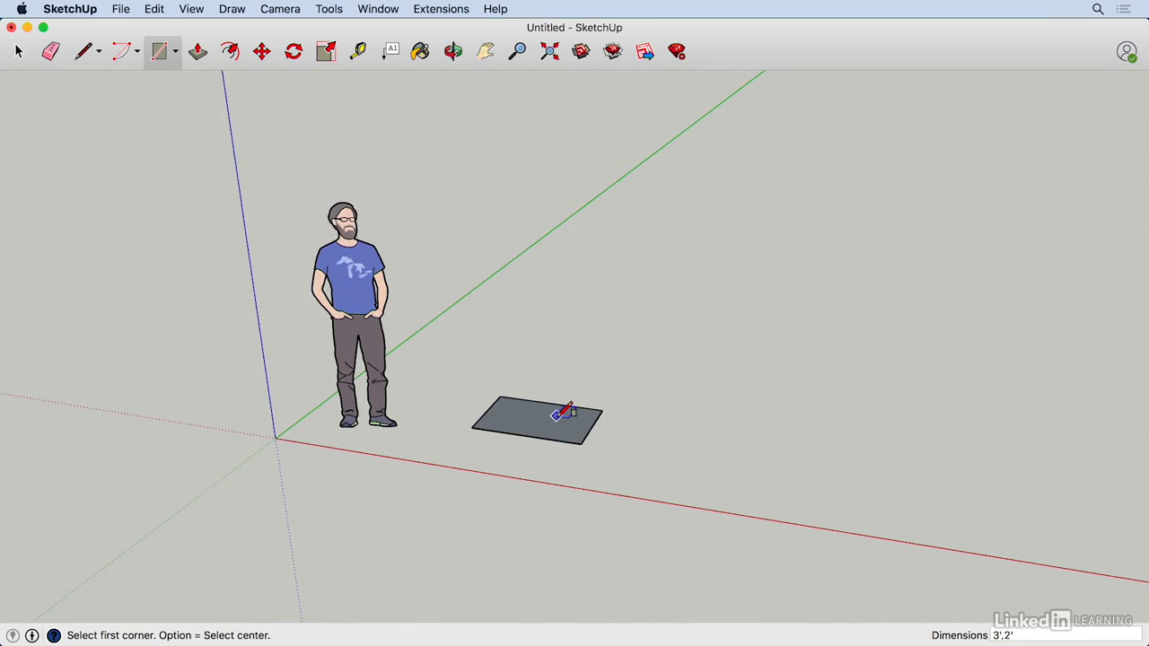
pyautogui.press('p')
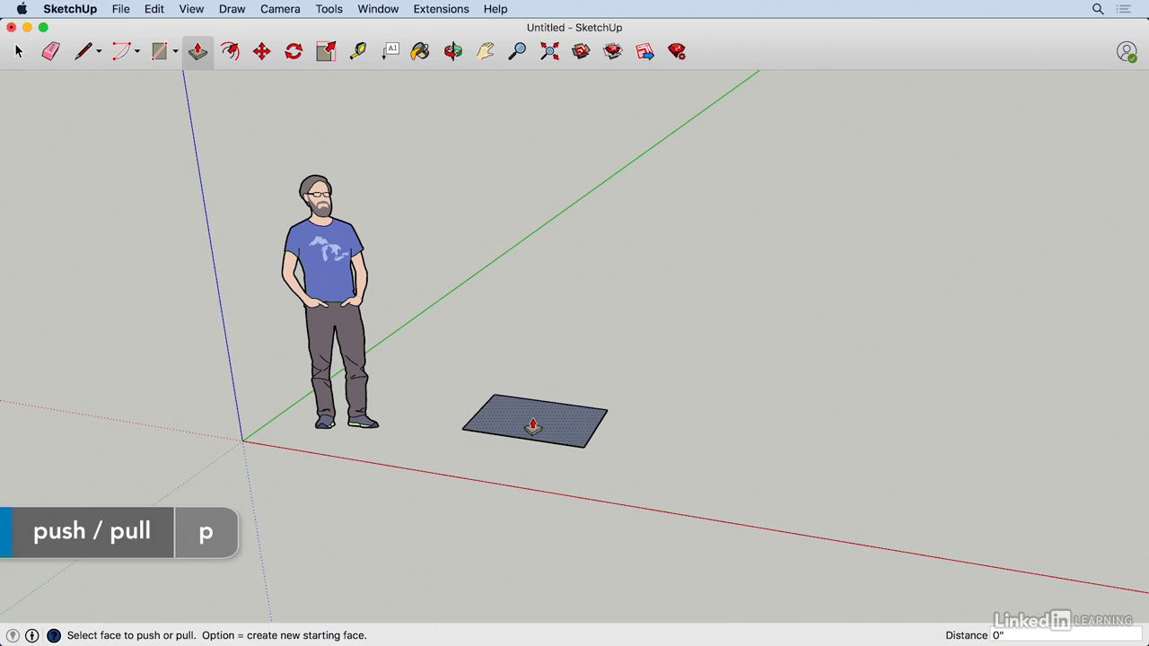
pyautogui.click(533, 428)
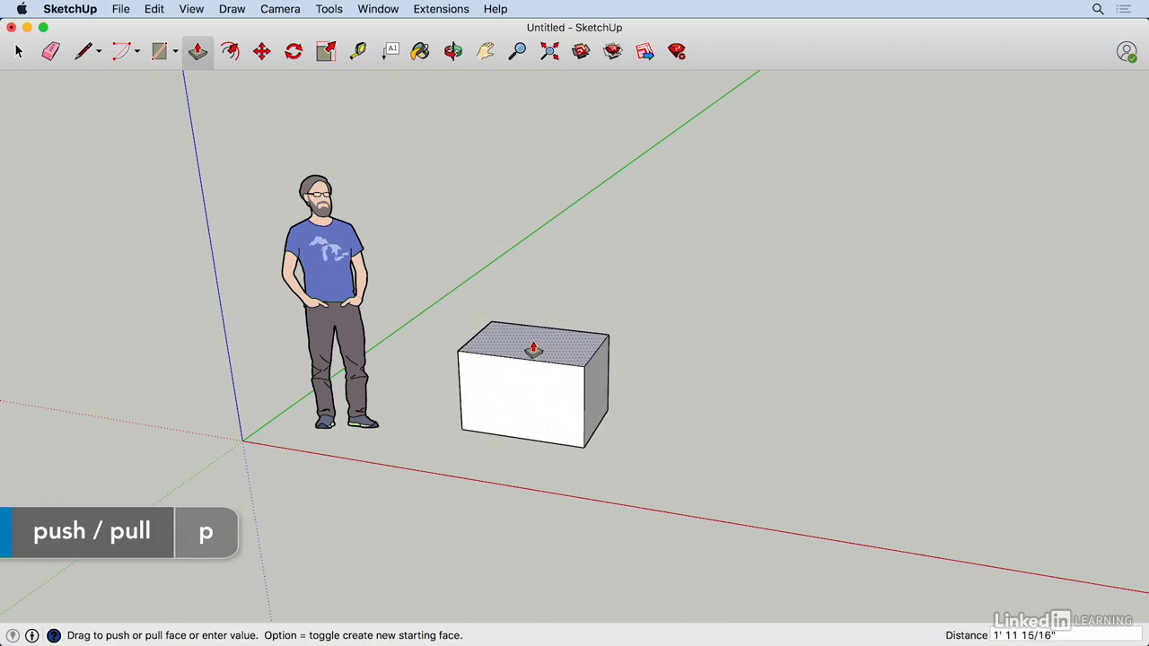
pyautogui.write('34')
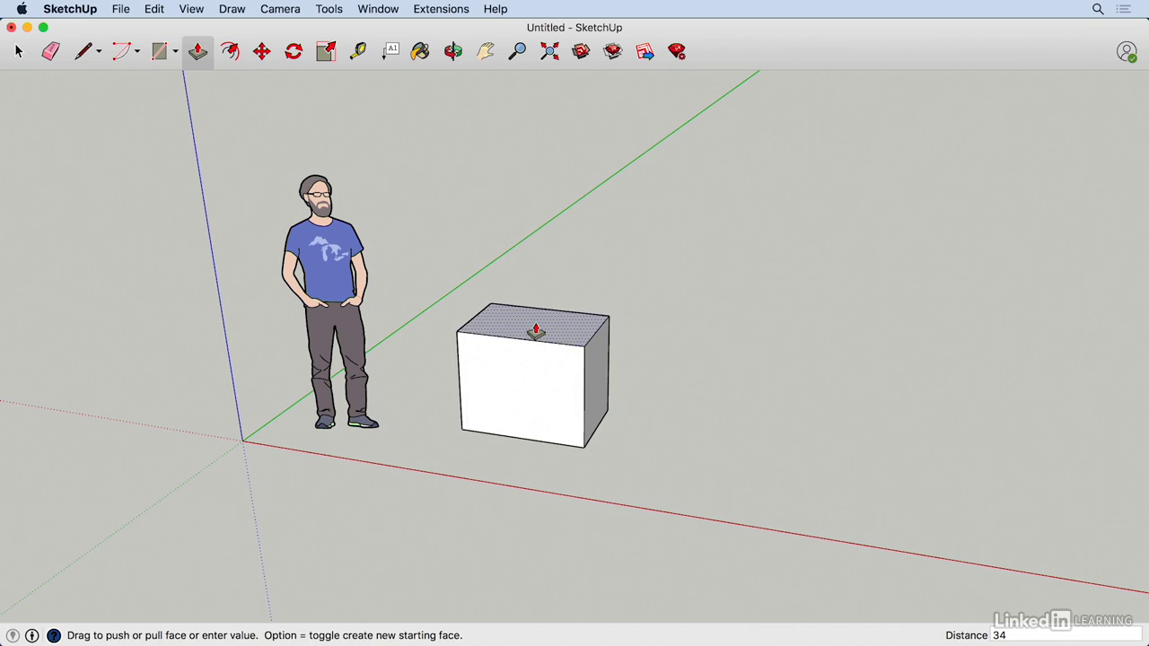
pyautogui.write('.5')
pyautogui.press('Return')
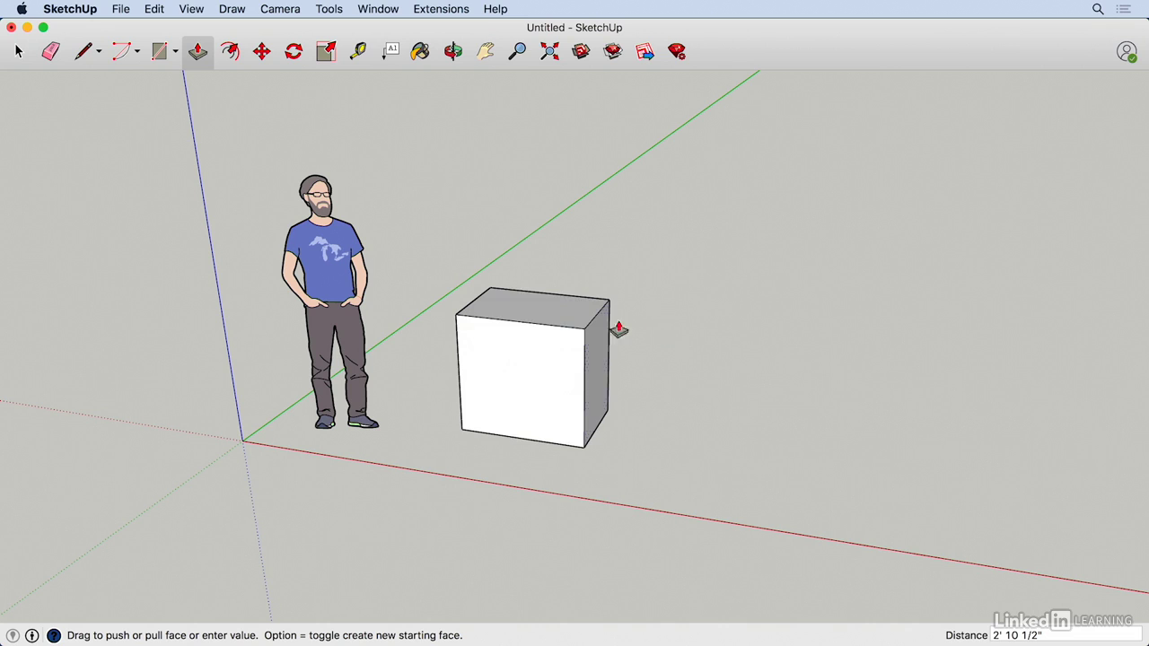
# Push the front face of the cabinet box inward by 1 inch.
pyautogui.scroll(5, 556, 316)
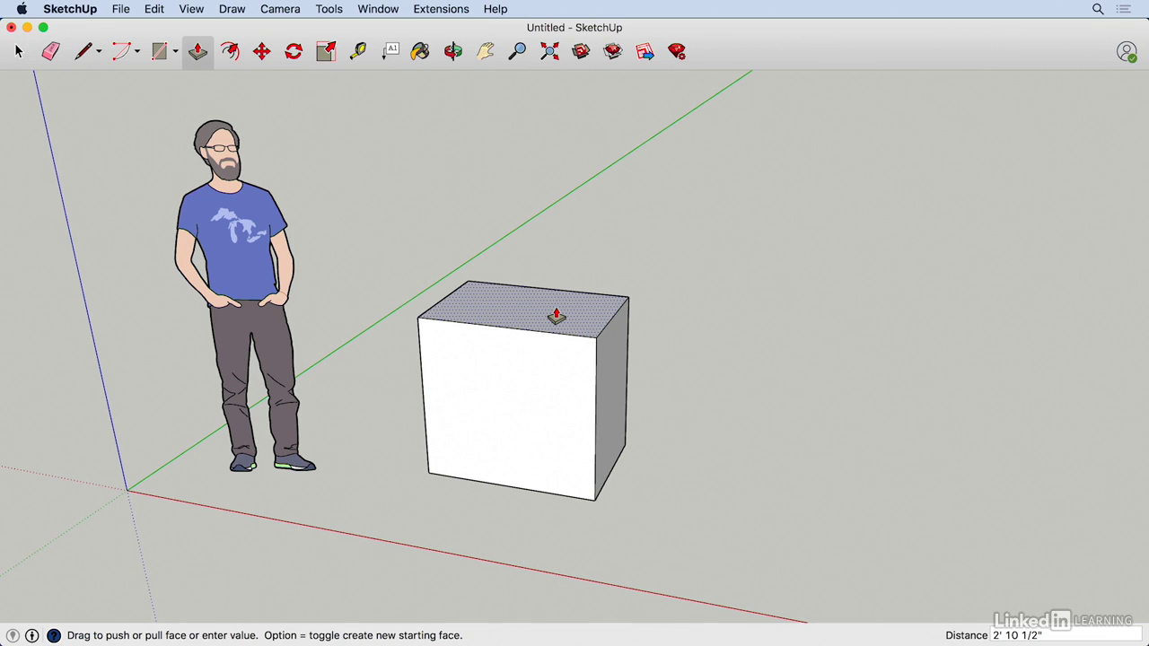
pyautogui.click(506, 413)
pyautogui.write('1')
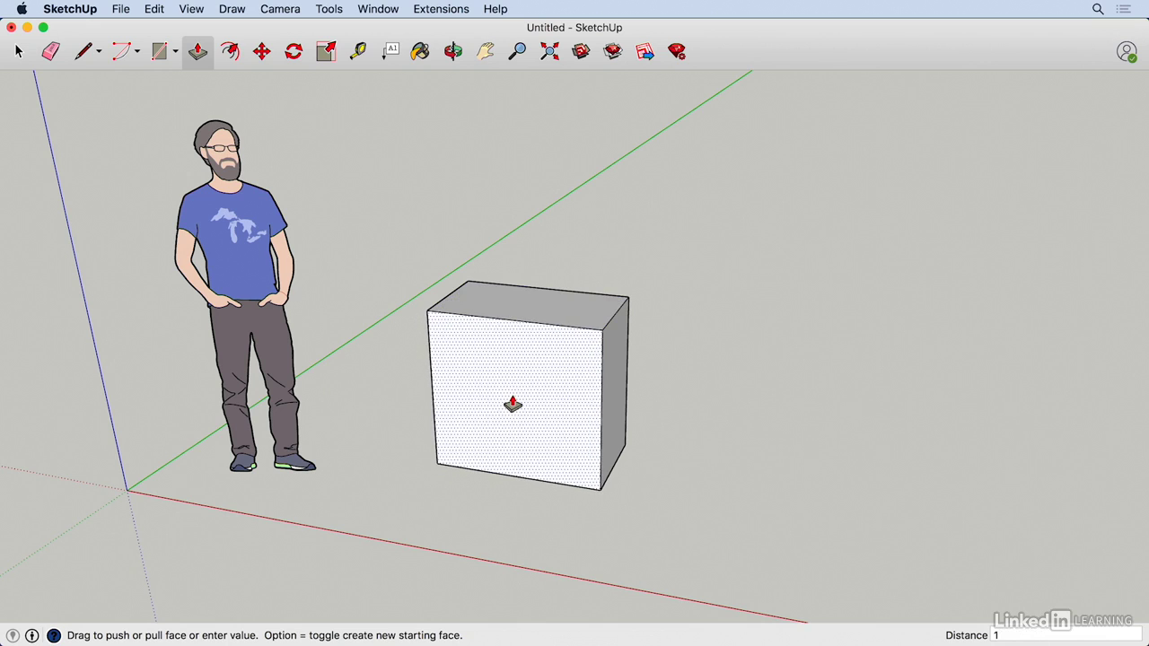
pyautogui.write('"')
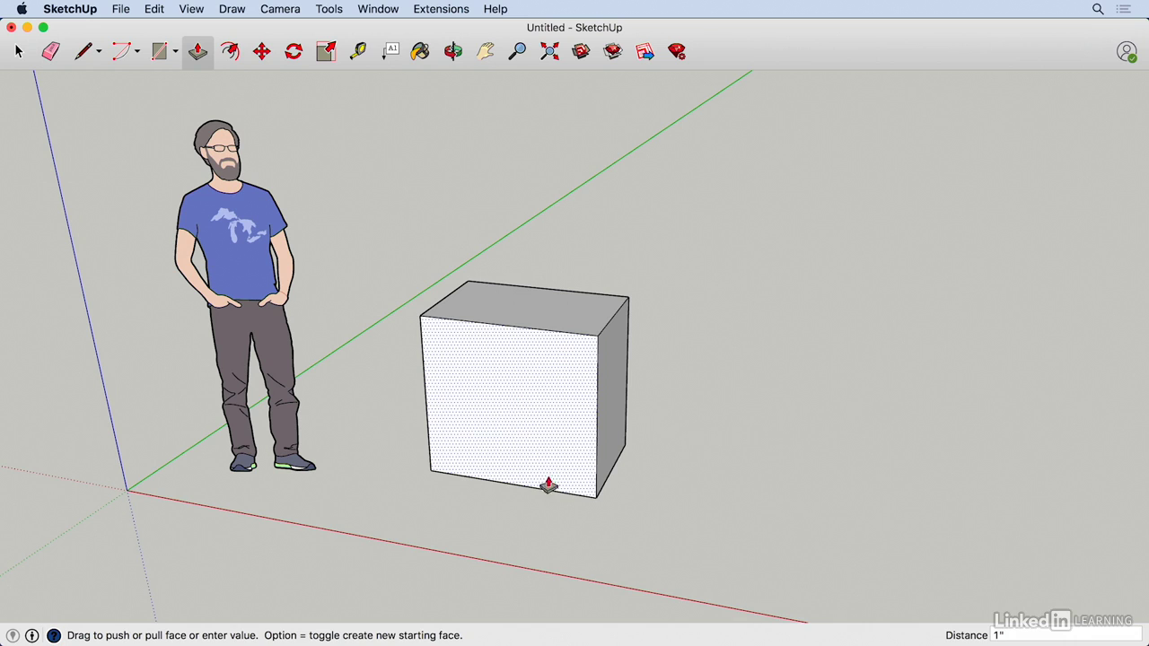
pyautogui.press('space')
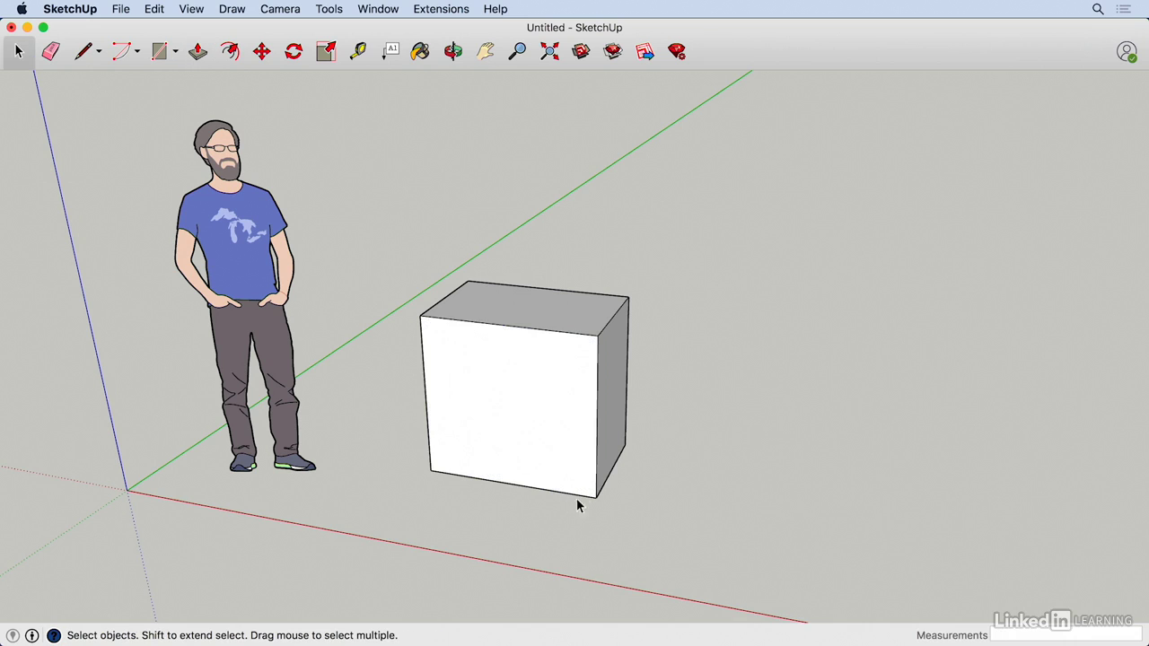
# Copy the bottom front edge of the box 4 inches straight up the front face to mark the toe kick.
pyautogui.scroll(2, 574, 492)
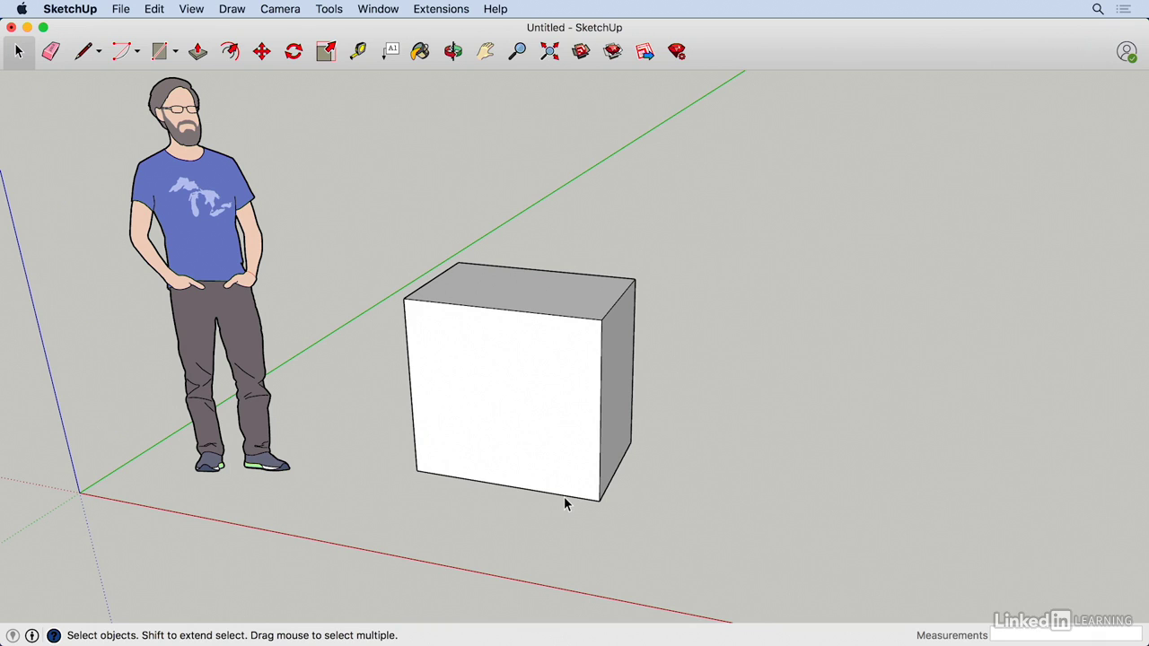
pyautogui.click(428, 478)
pyautogui.press('m')
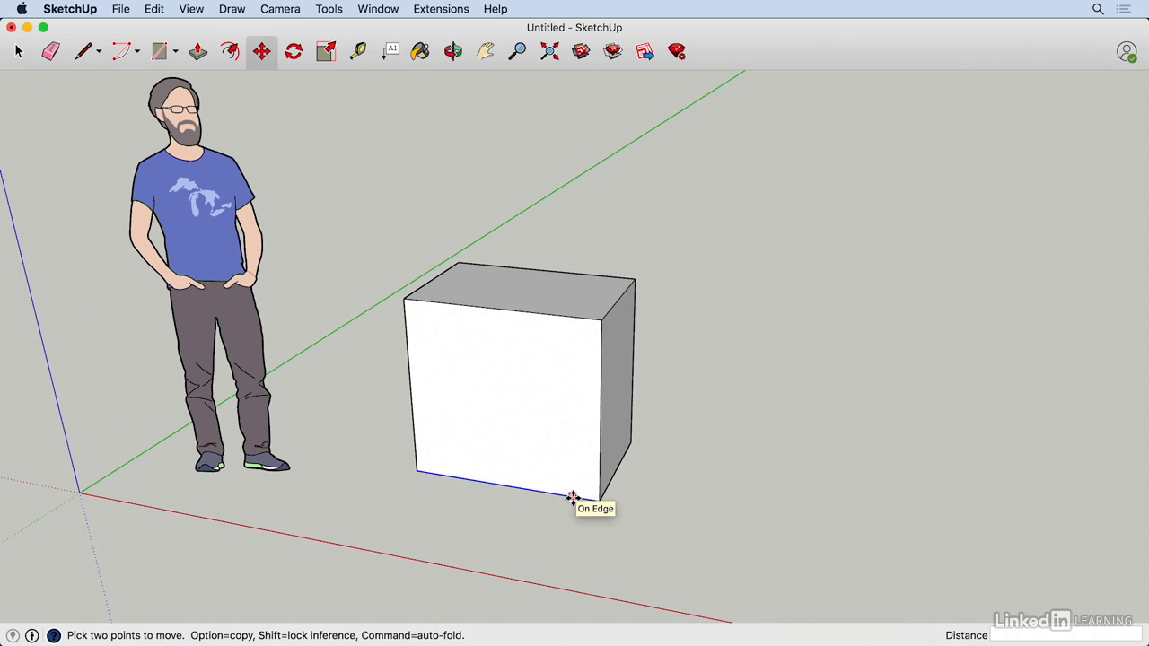
pyautogui.click(572, 499)
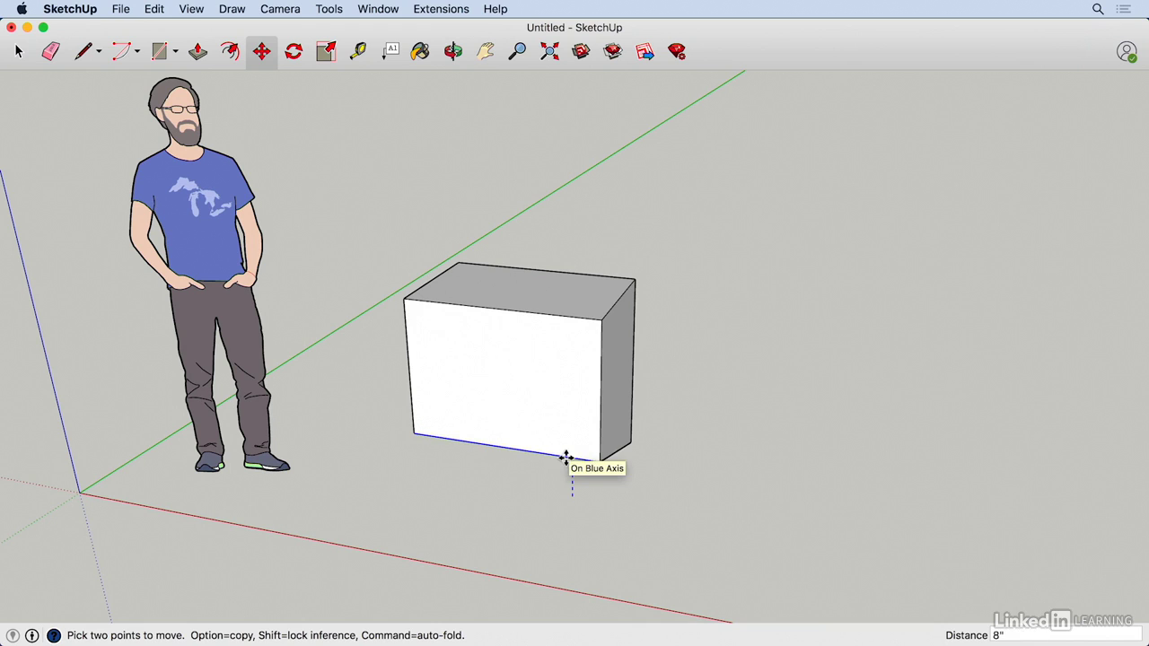
pyautogui.press('alt')
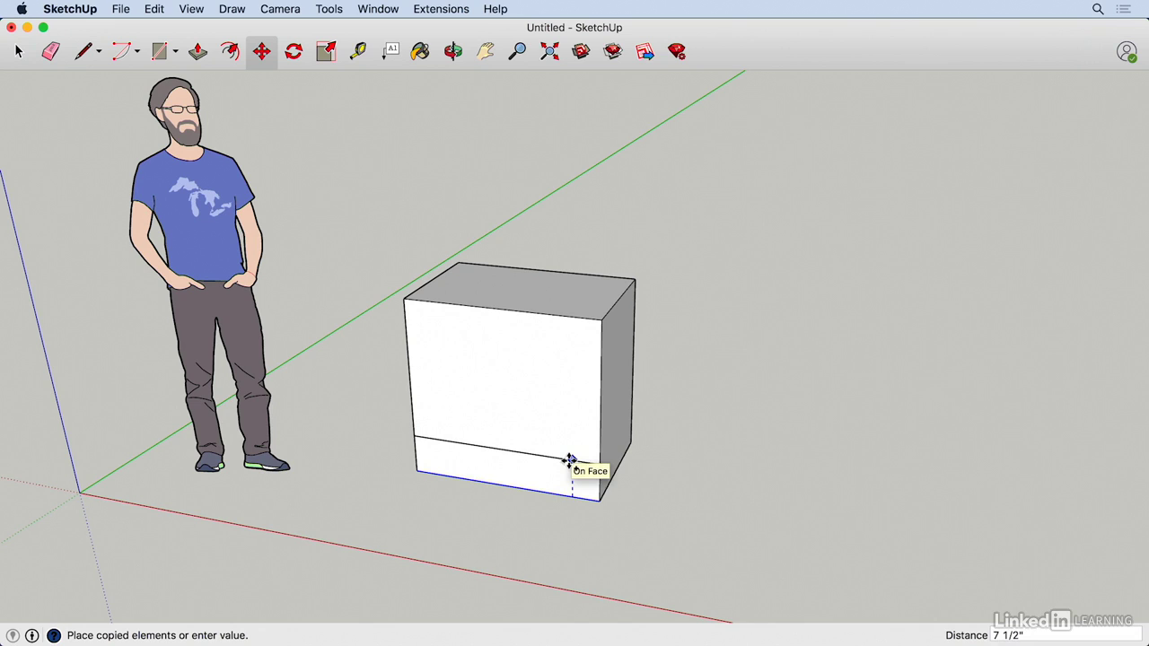
pyautogui.write('4')
pyautogui.press('Return')
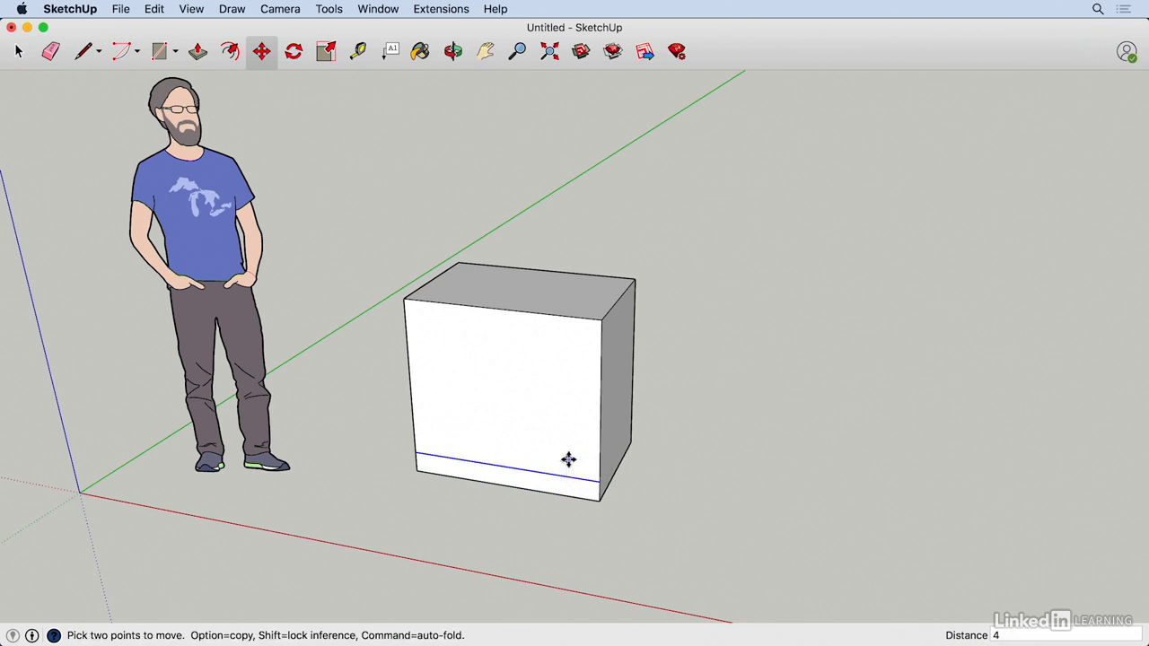
pyautogui.press('space')
# Push the toe kick strip at the base of the front face inward by 2 inches.
pyautogui.click(485, 476)
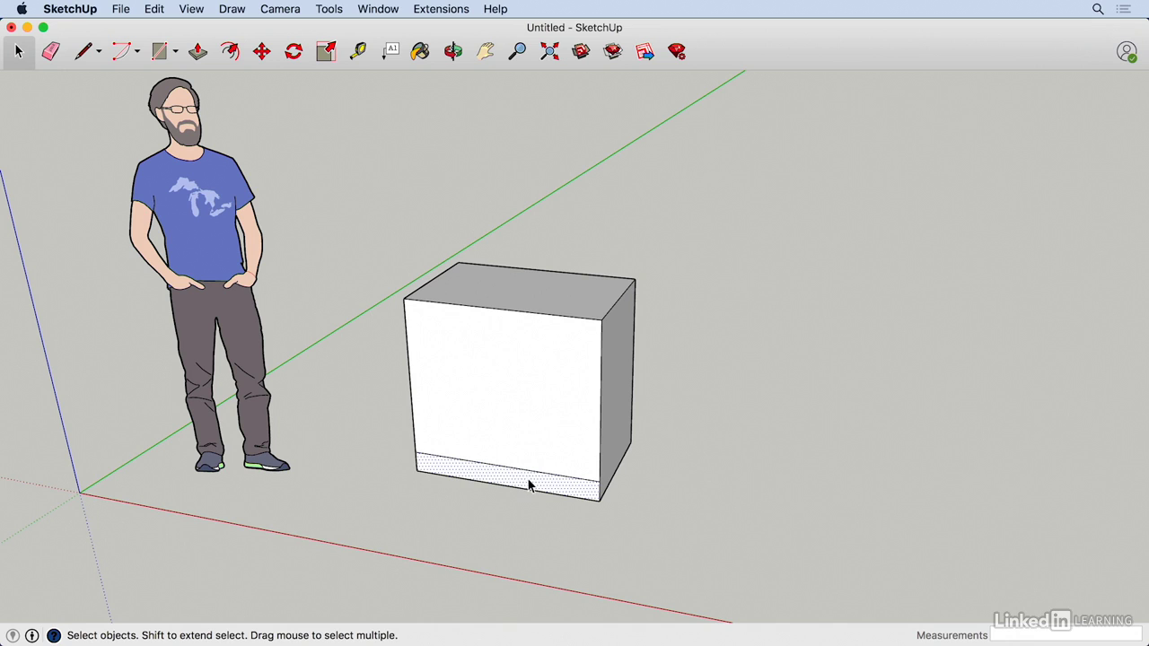
pyautogui.scroll(2, 584, 495)
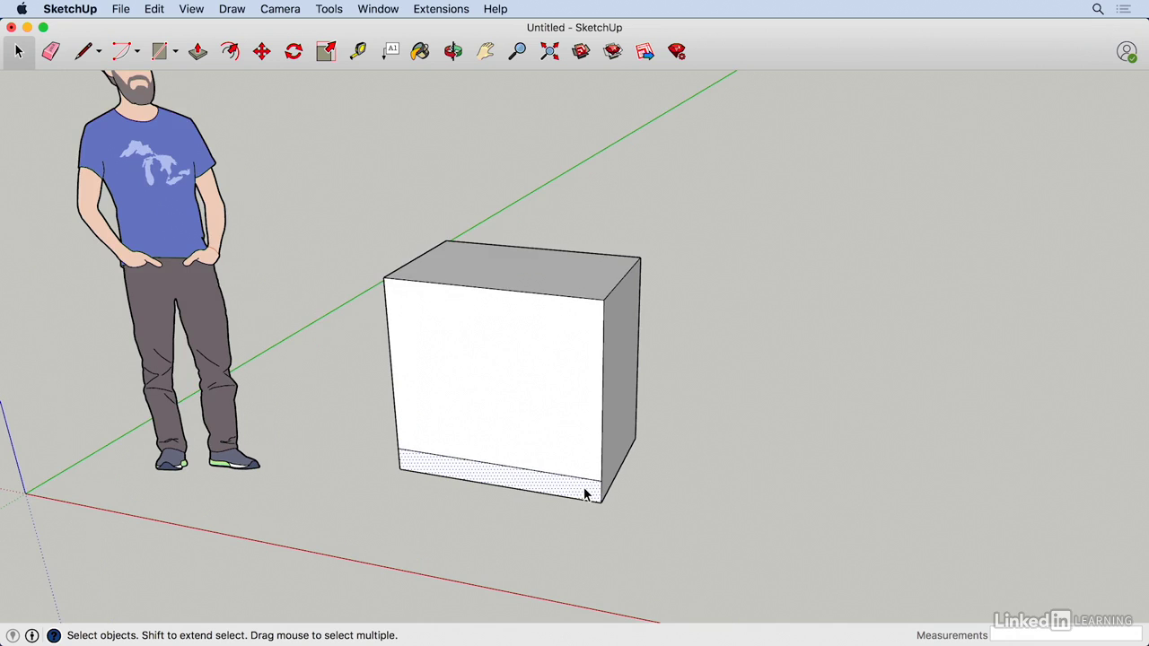
pyautogui.press('p')
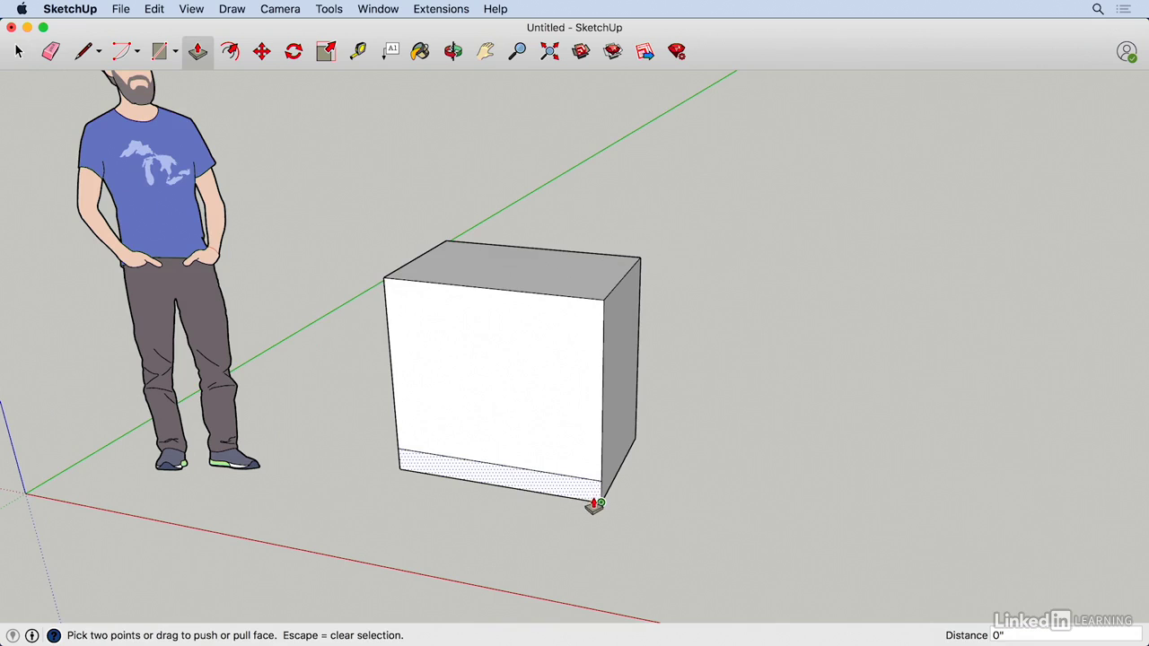
pyautogui.click(587, 497)
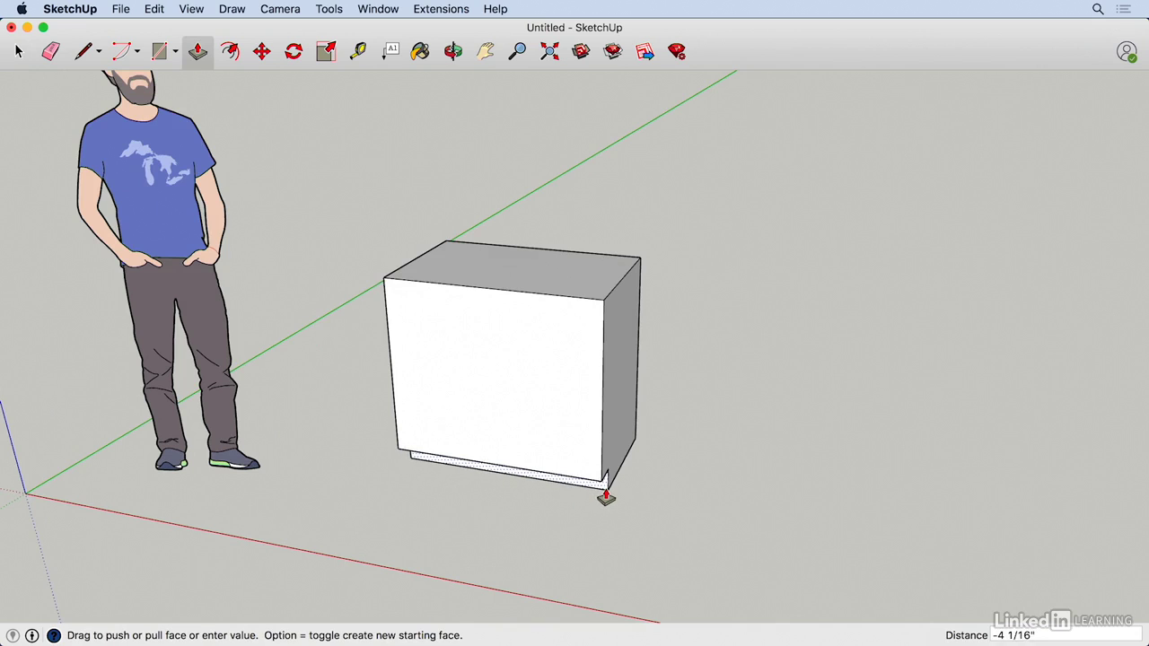
pyautogui.write('2')
pyautogui.press('Return')
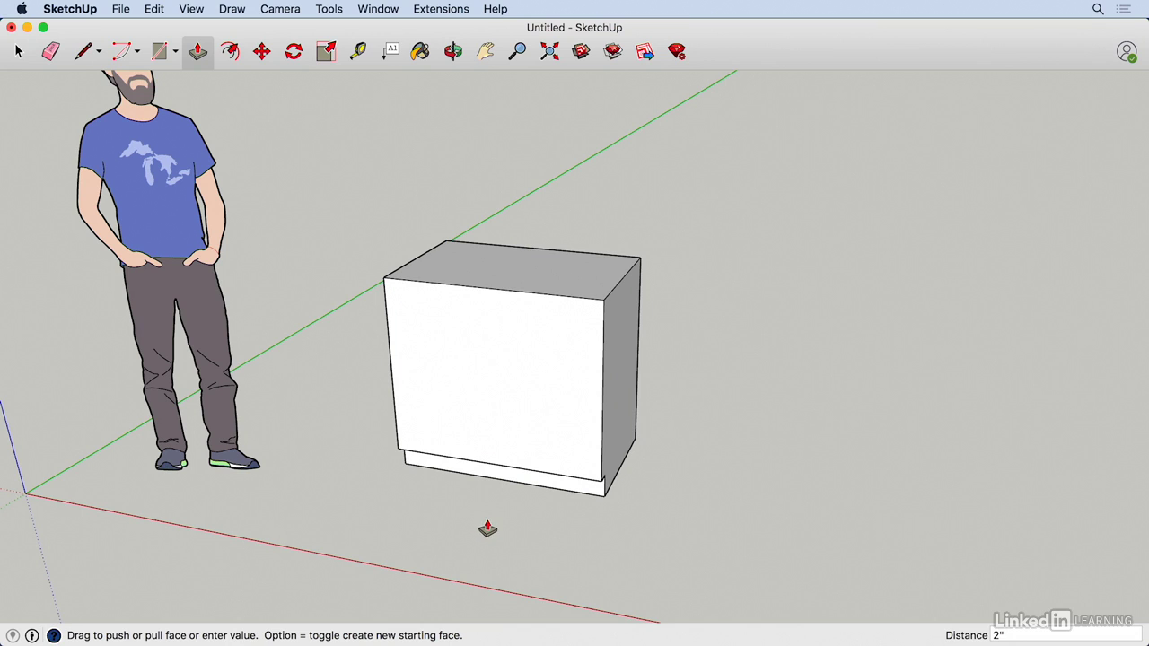
pyautogui.press('space')
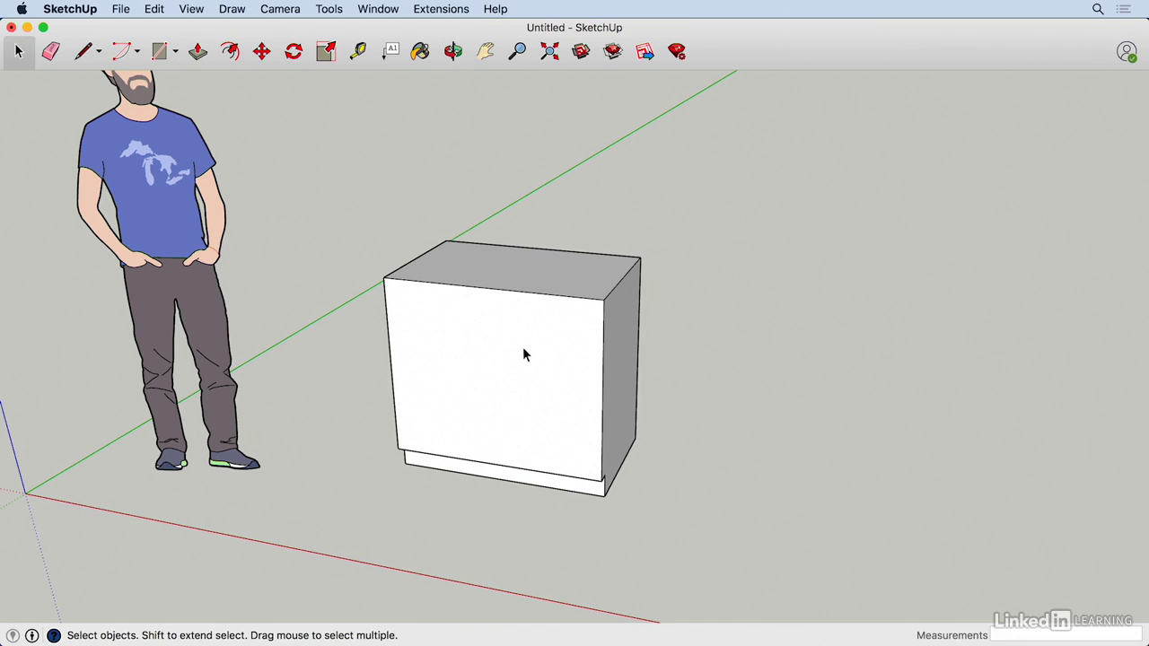
# Select the entire cabinet box and make it a component named Cabinetbox, replacing the selection with the component.
pyautogui.tripleClick(463, 329)
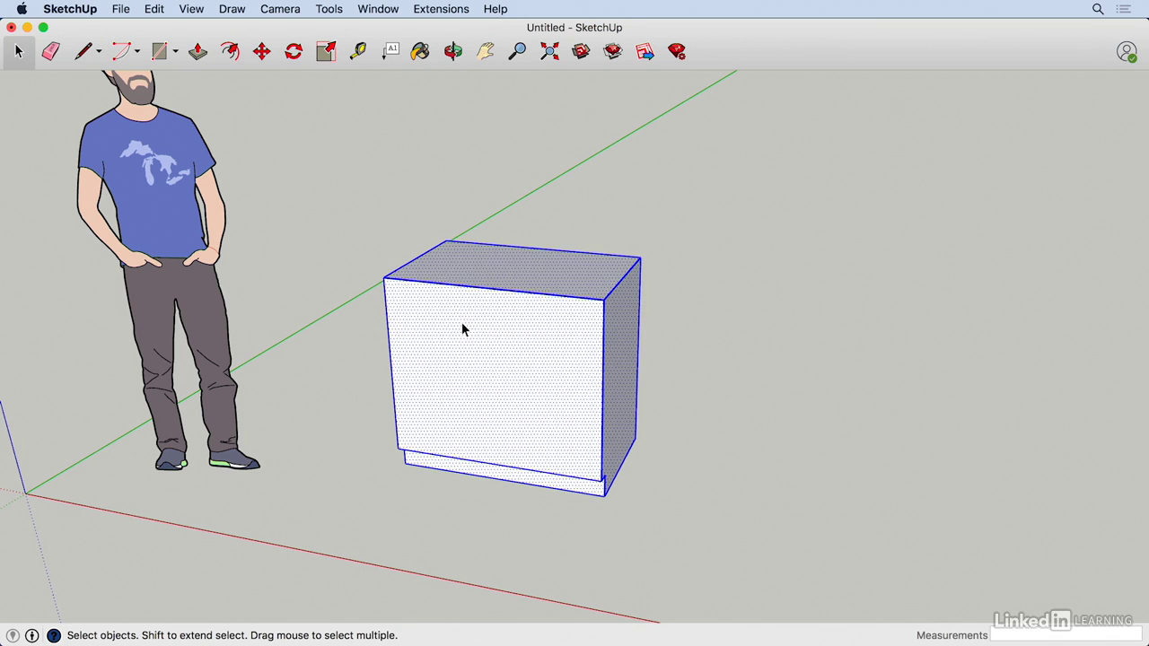
pyautogui.rightClick(462, 329)
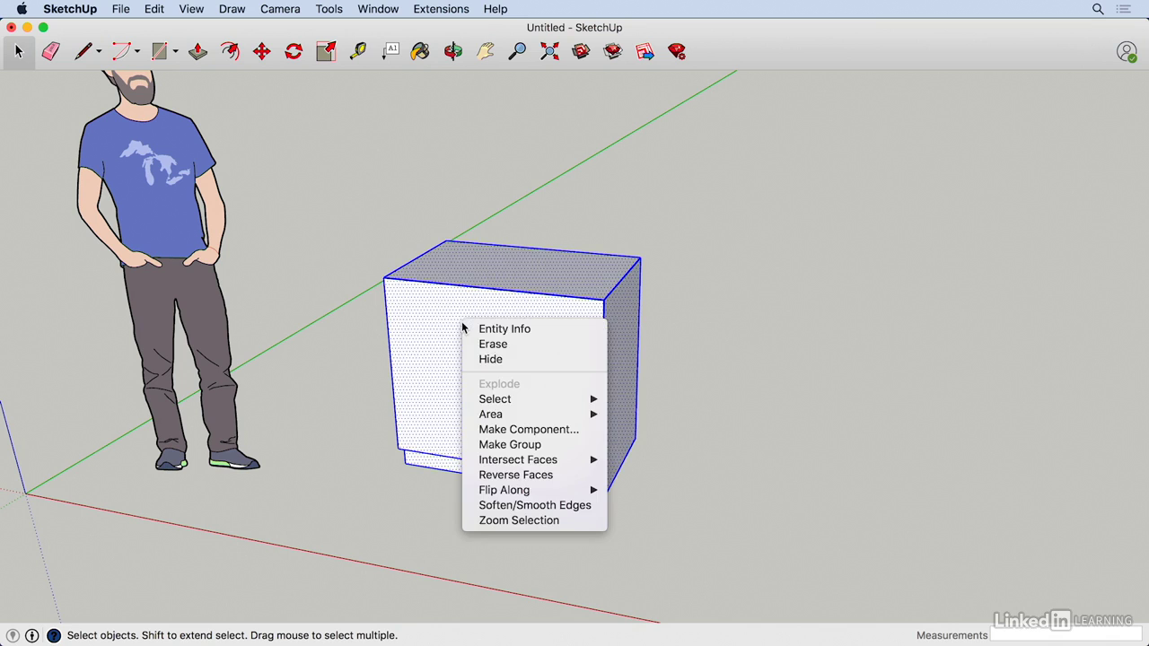
pyautogui.click(522, 432)
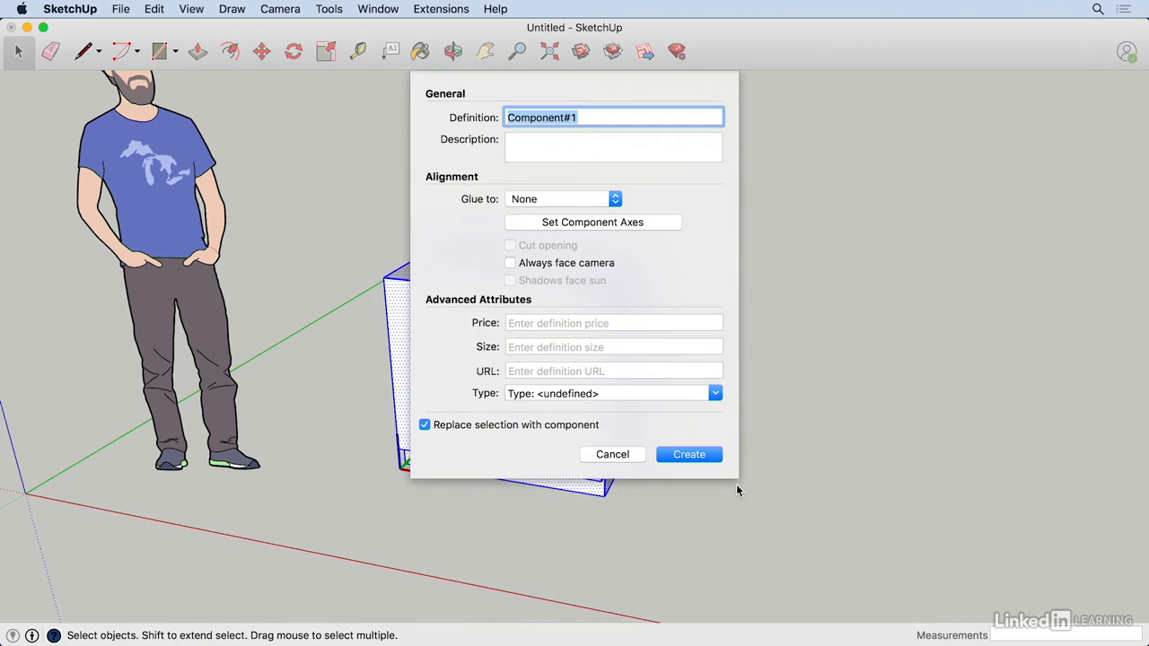
pyautogui.write('Cabinetb')
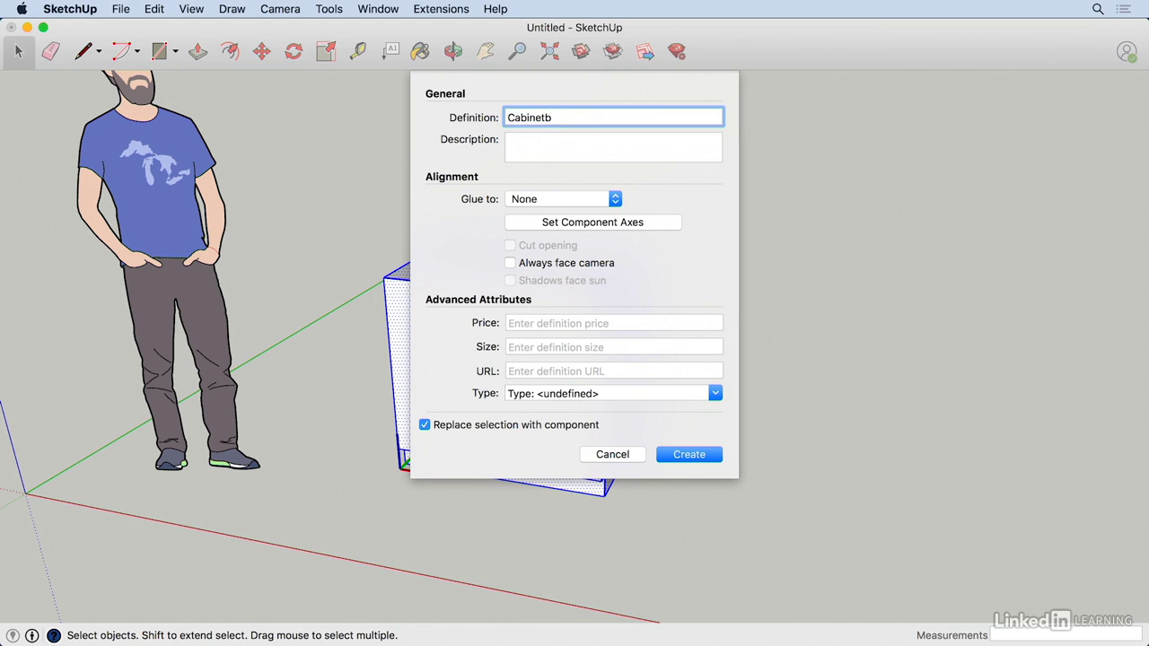
pyautogui.write('ox')
pyautogui.press('Return')
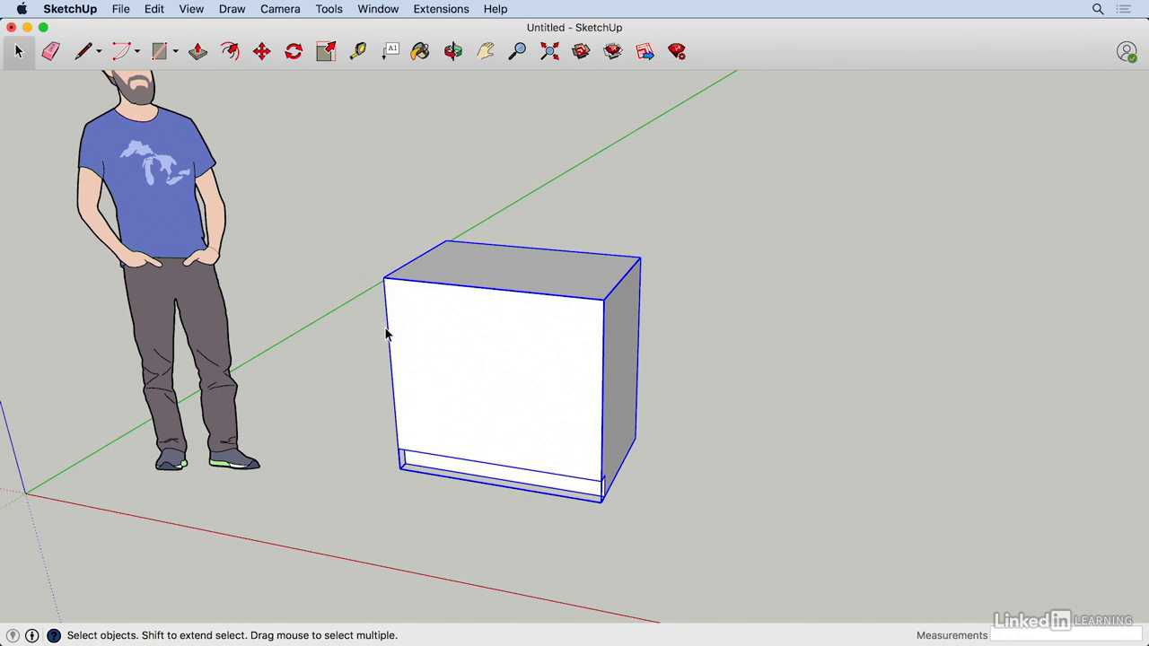
# Draw a rectangle covering the left half of the cabinet front, from the top corner down to the toe kick.
pyautogui.press('r')
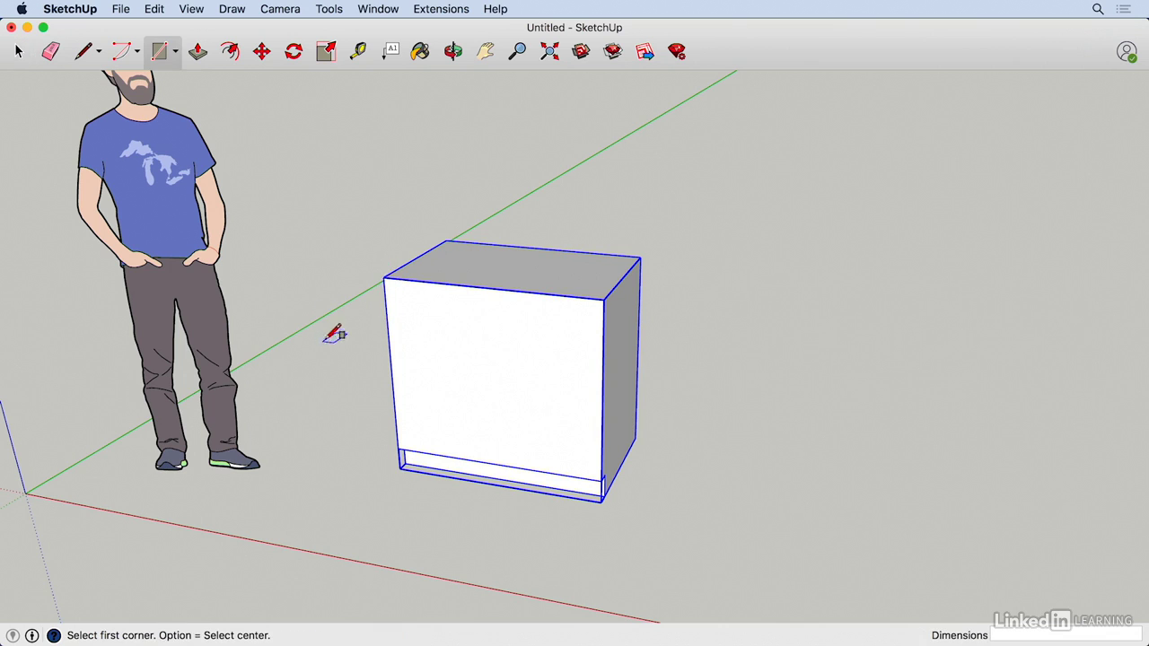
pyautogui.click(385, 277)
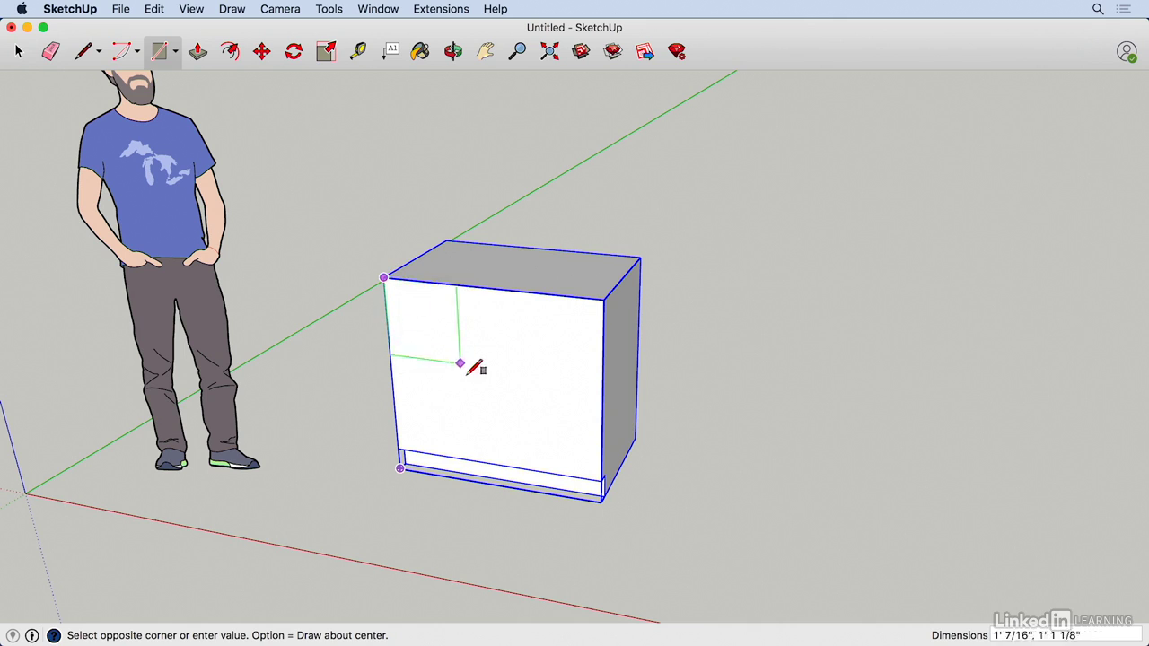
pyautogui.click(497, 464)
pyautogui.press('space')
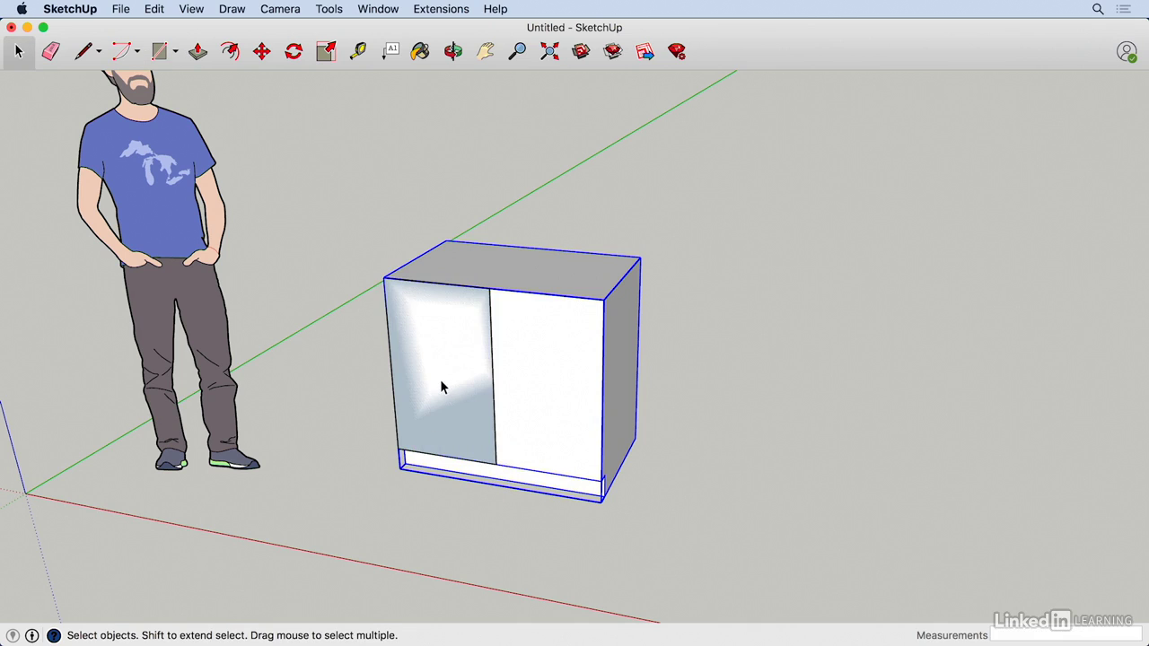
# Make the left door rectangle and its edges a component named Door 1, replacing the selection with the component.
pyautogui.click(438, 379)
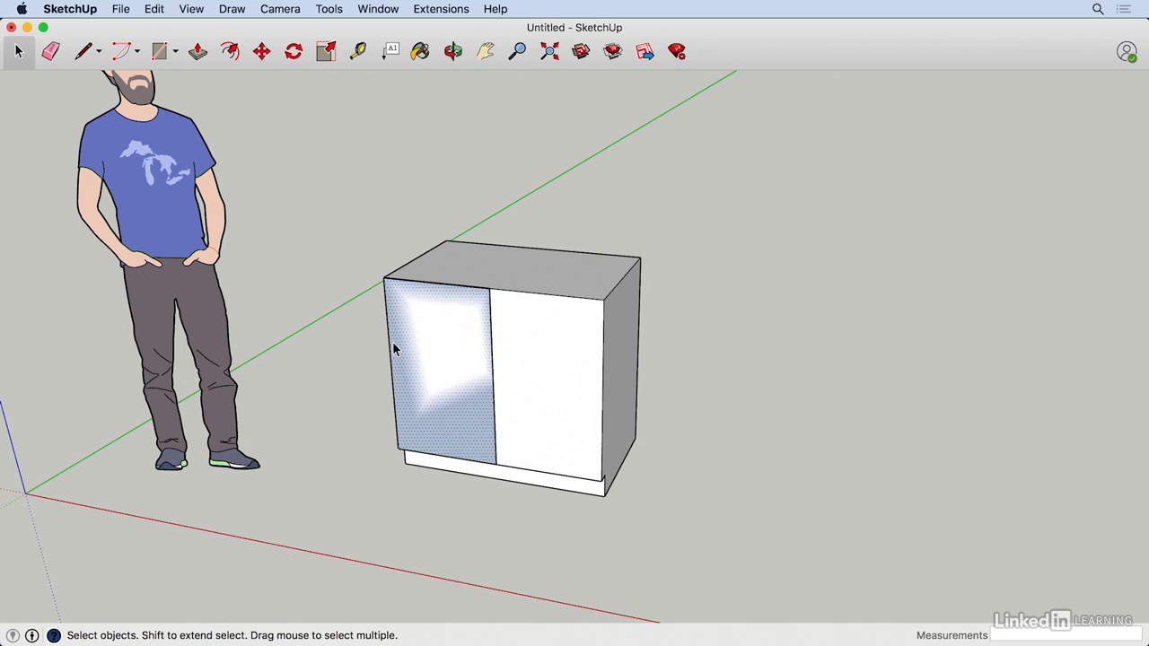
pyautogui.scroll(4, 441, 327)
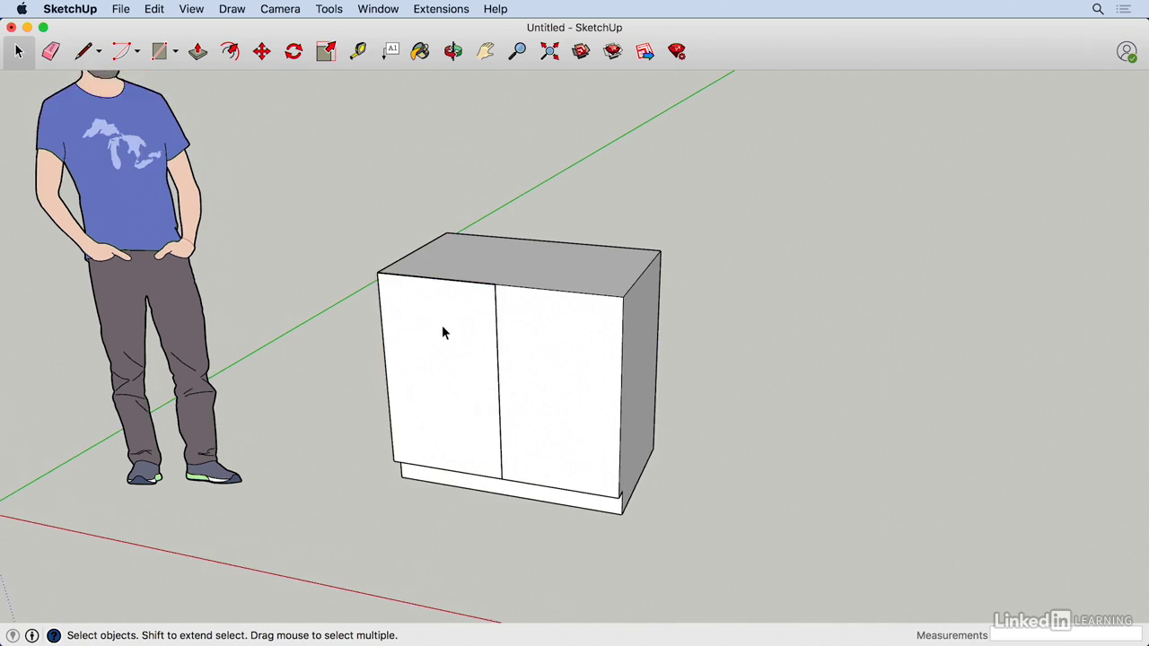
pyautogui.moveTo(458, 333)
pyautogui.mouseDown(button='middle')
pyautogui.moveTo(387, 335)
pyautogui.moveTo(444, 347)
pyautogui.mouseUp(button='middle')
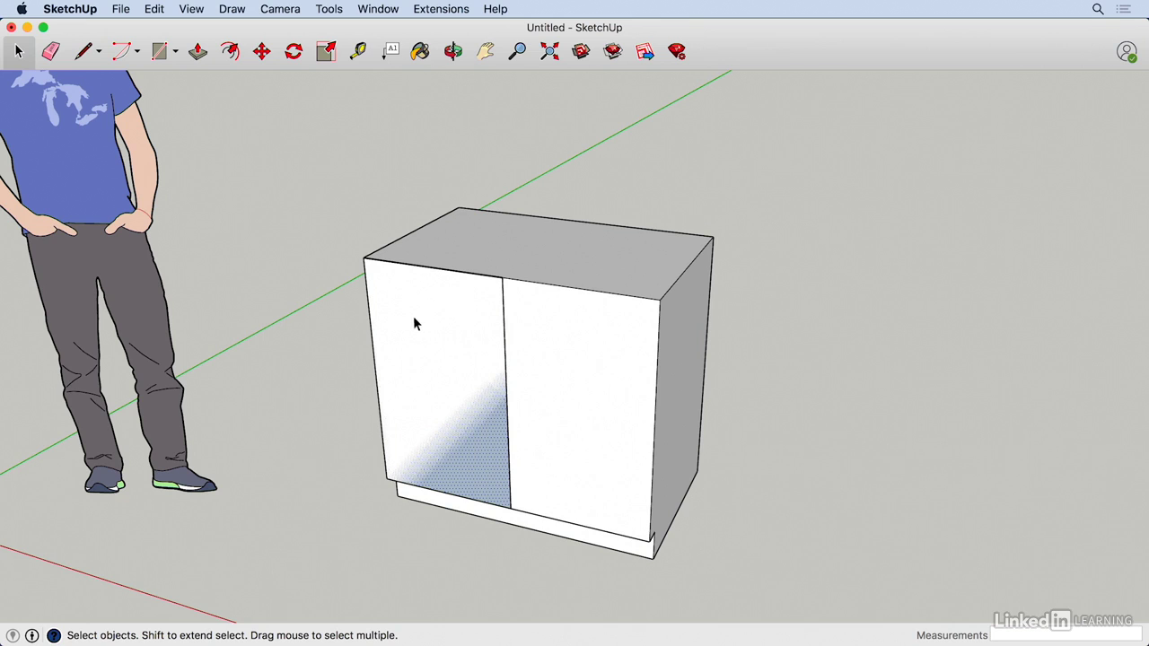
pyautogui.rightClick(466, 405)
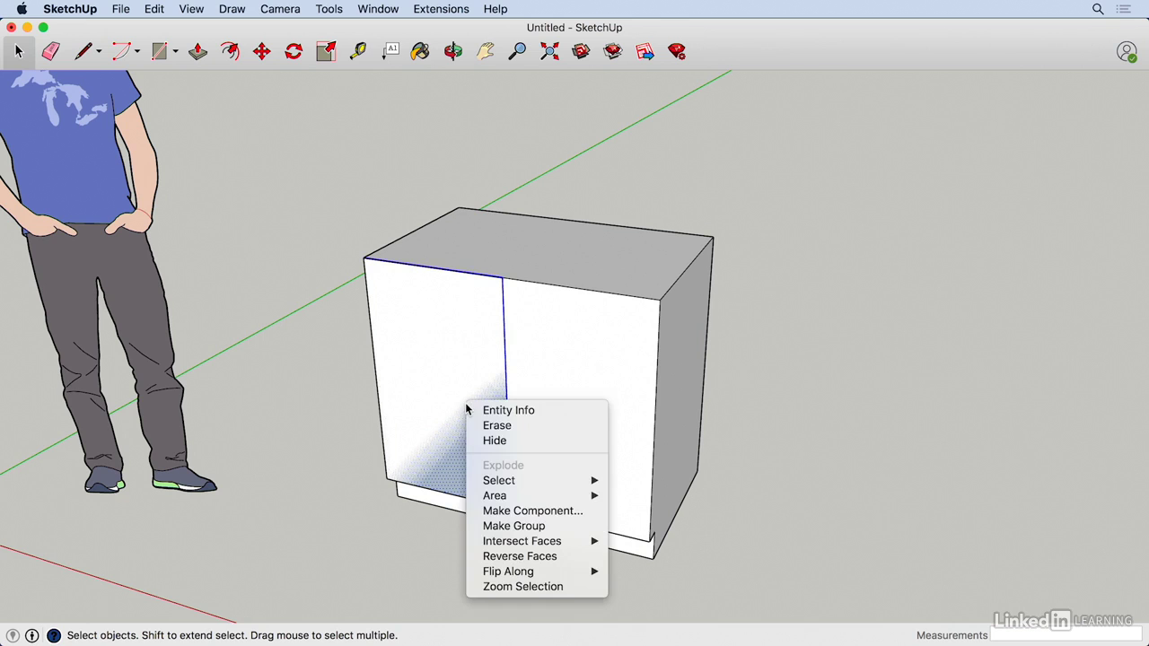
pyautogui.click(516, 511)
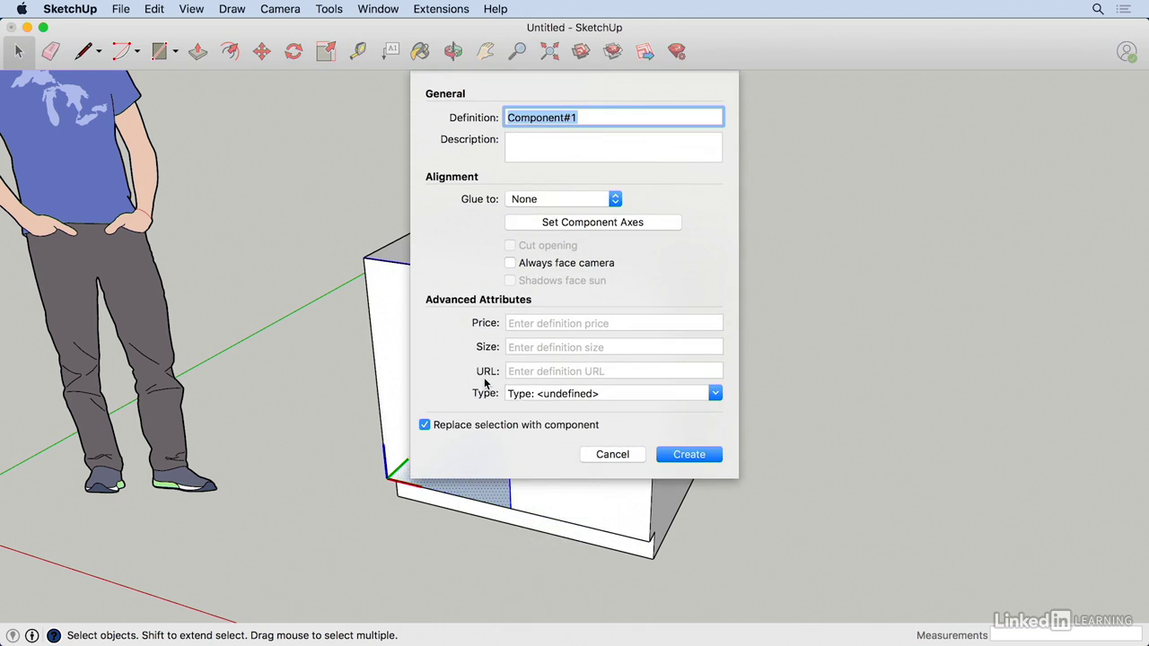
pyautogui.write('Door')
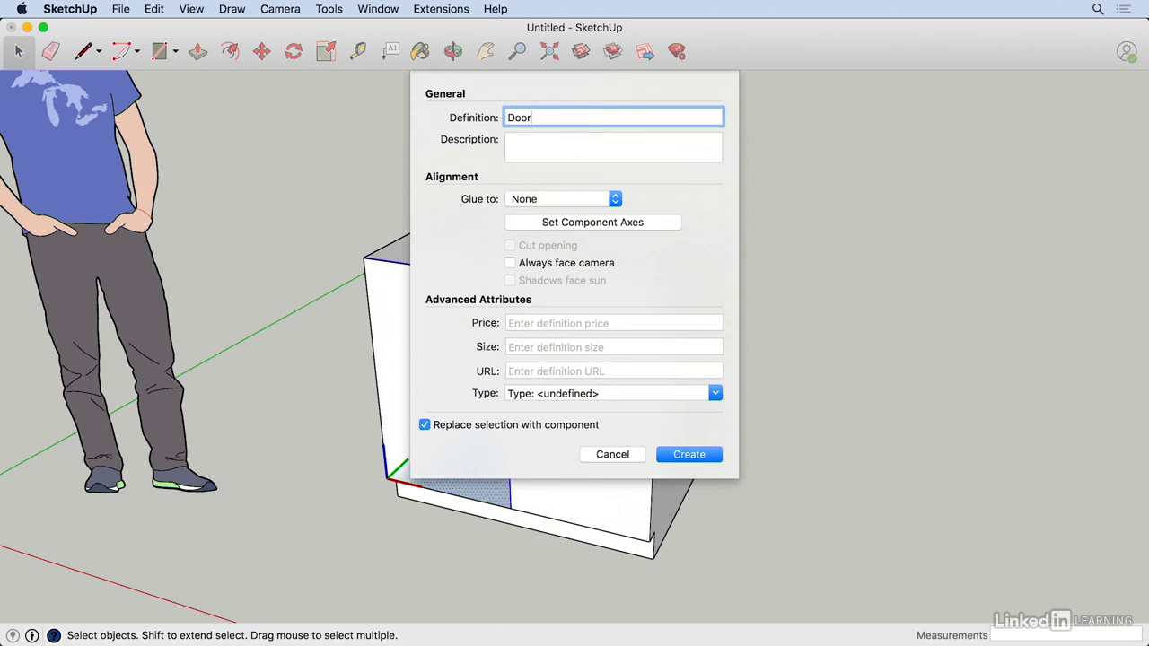
pyautogui.write(' 1')
pyautogui.press('Return')
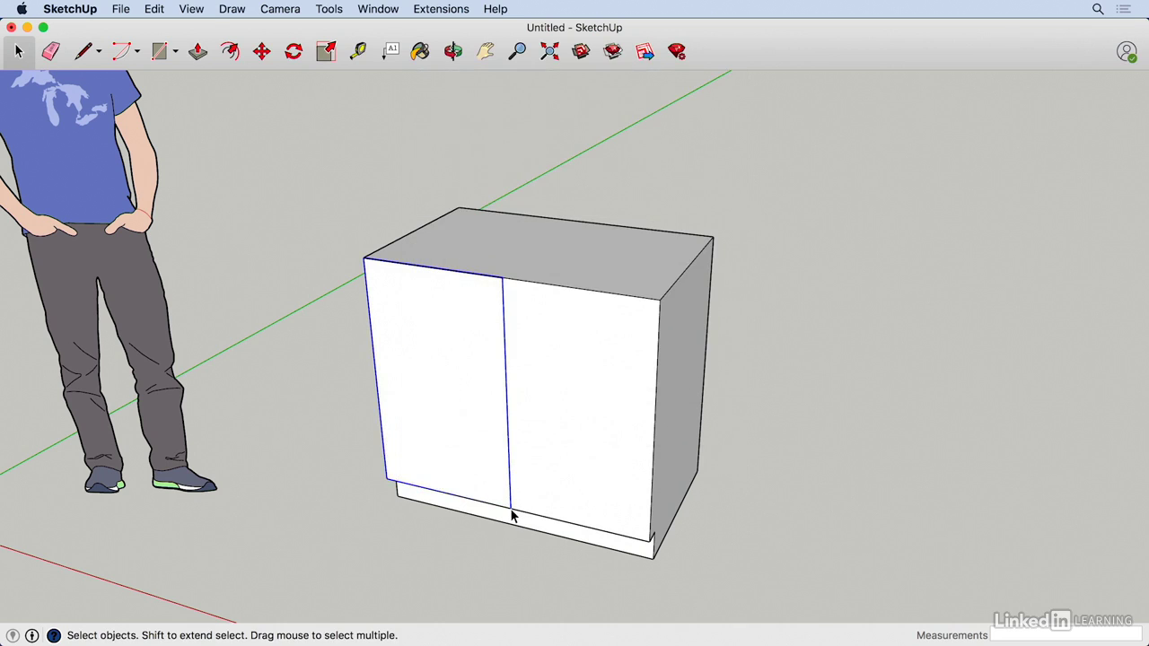
# Copy the left door component 1' 6" sideways so it covers the right half of the cabinet front.
pyautogui.press('m')
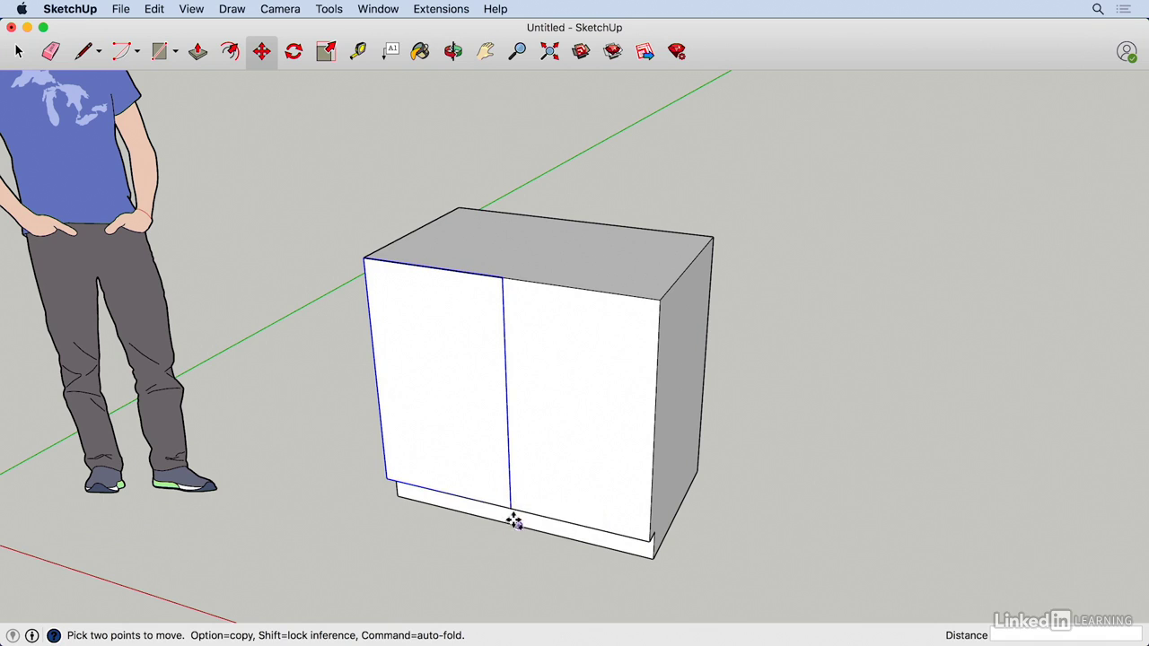
pyautogui.press('alt')
pyautogui.click(511, 508)
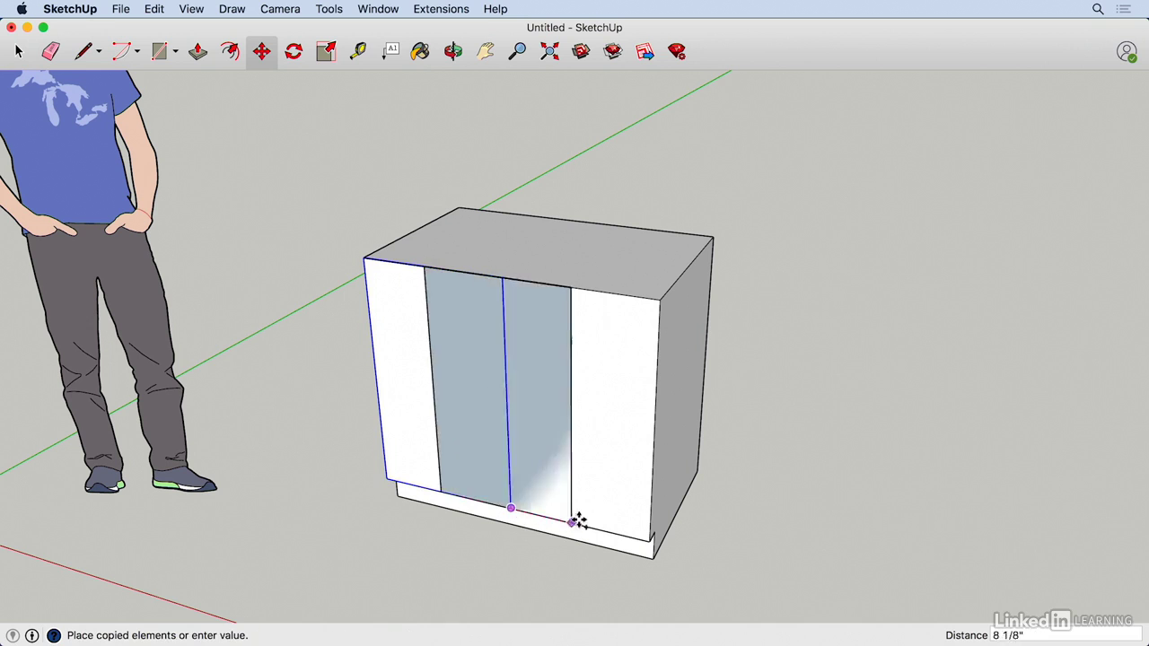
pyautogui.click(653, 541)
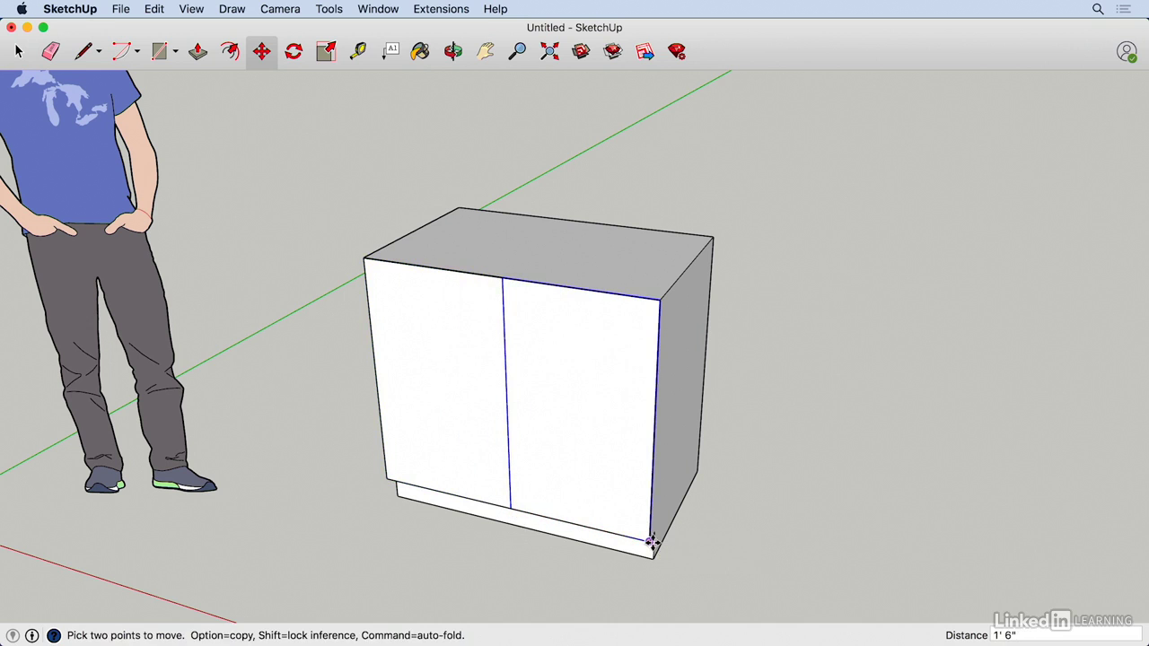
pyautogui.press('space')
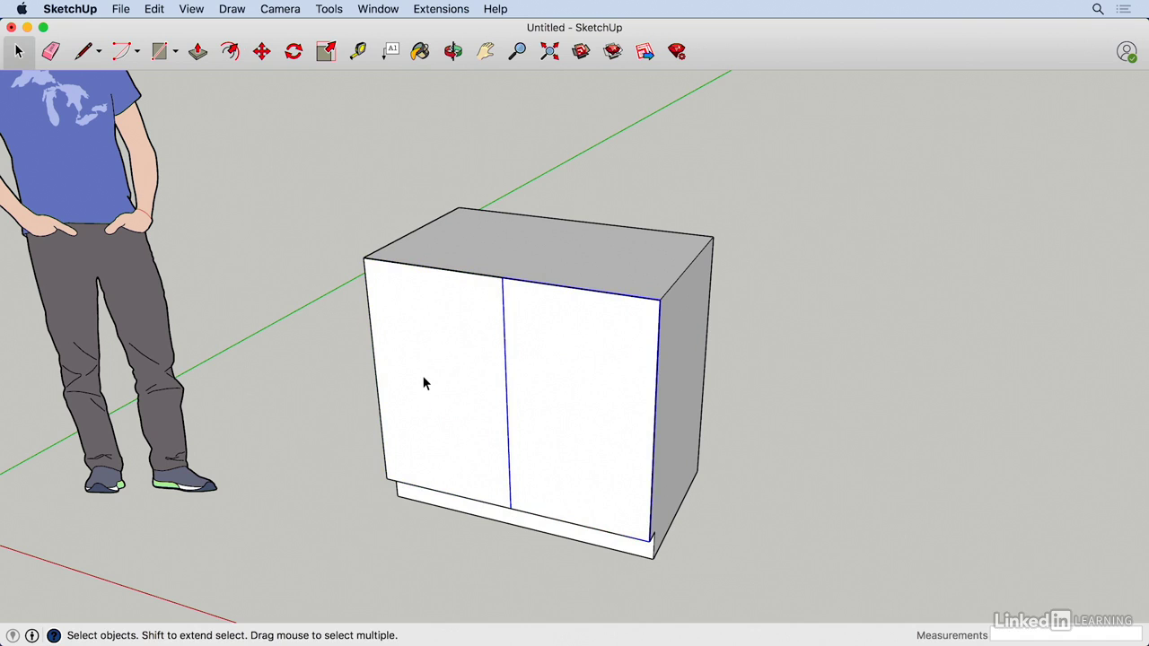
# Open the left door component for editing and extrude its front face outward by 1 inch.
pyautogui.doubleClick(454, 304)
pyautogui.press('p')
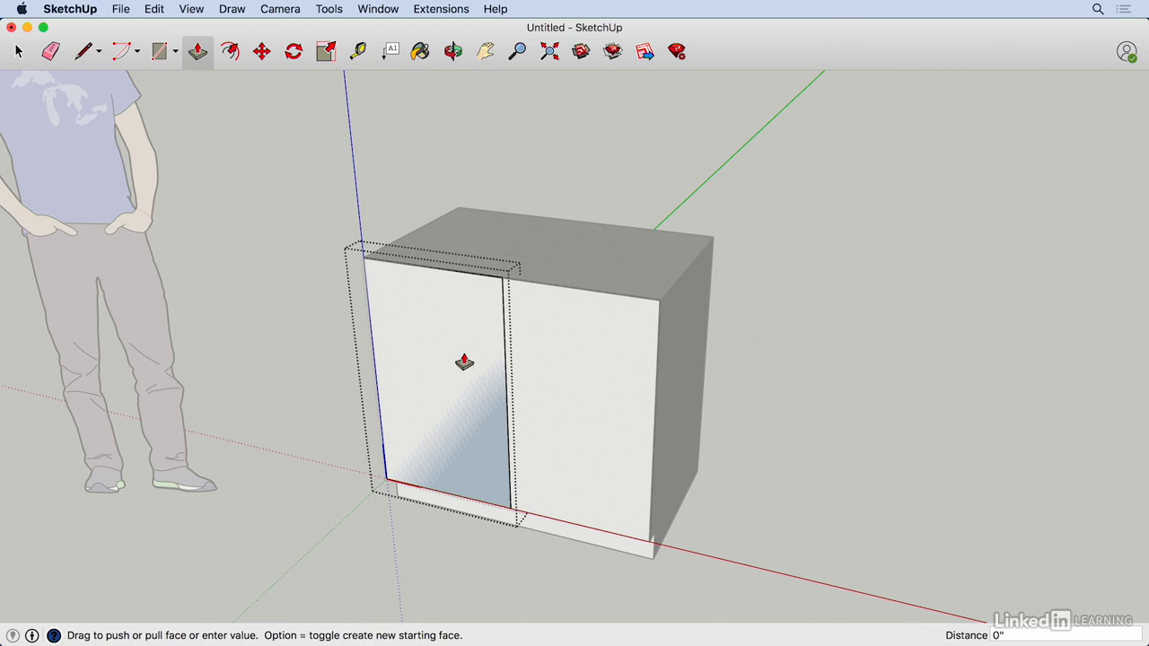
pyautogui.moveTo(464, 362)
pyautogui.mouseDown()
pyautogui.moveTo(408, 410)
pyautogui.moveTo(451, 375)
pyautogui.mouseUp()
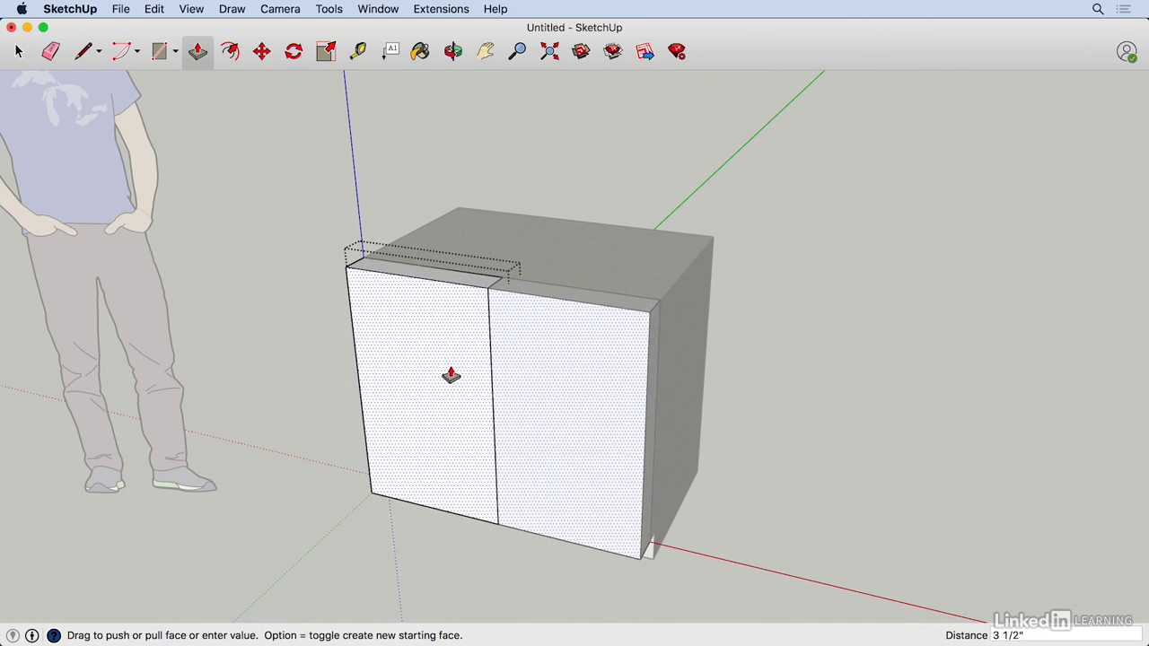
pyautogui.write('1')
pyautogui.press('Return')
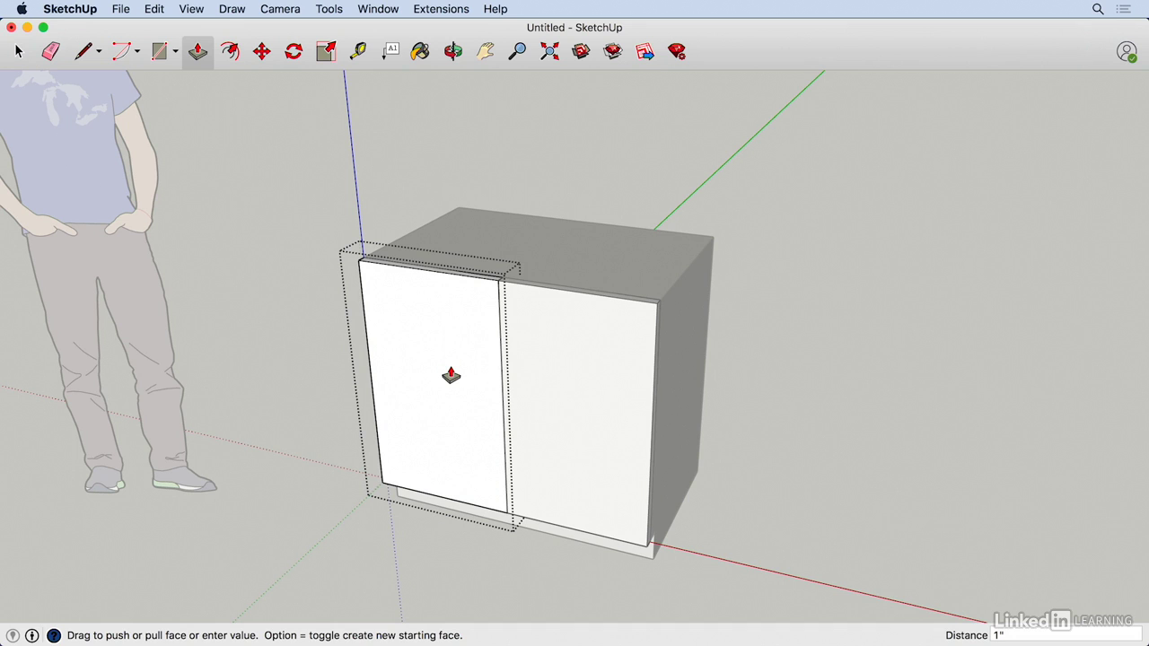
# Offset the outline of the left door's front face inward by 2 inches to form the frame.
pyautogui.scroll(2, 404, 334)
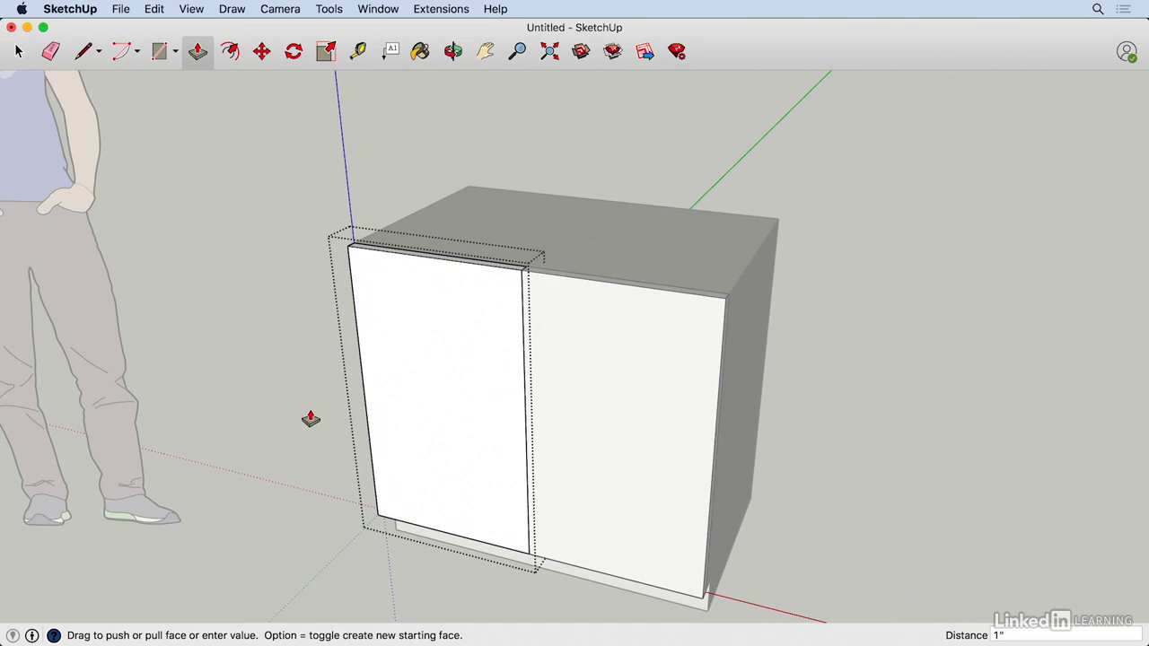
pyautogui.scroll(2, 310, 419)
pyautogui.moveTo(310, 418); pyautogui.dragTo(383, 415, button='middle')
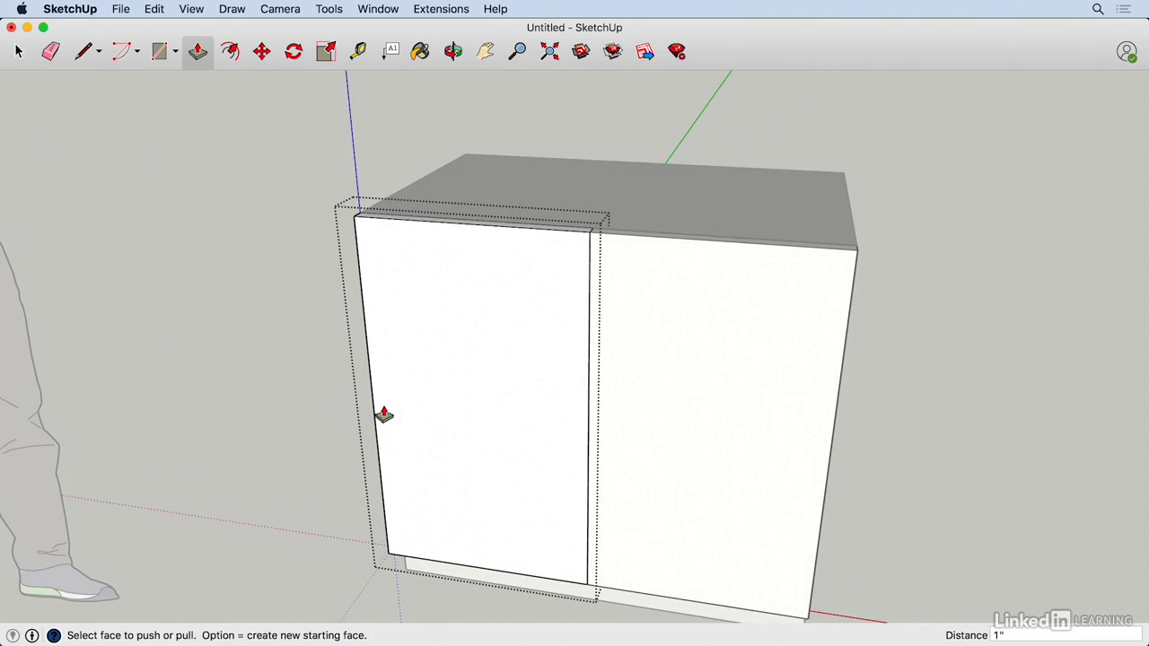
pyautogui.click(231, 52)
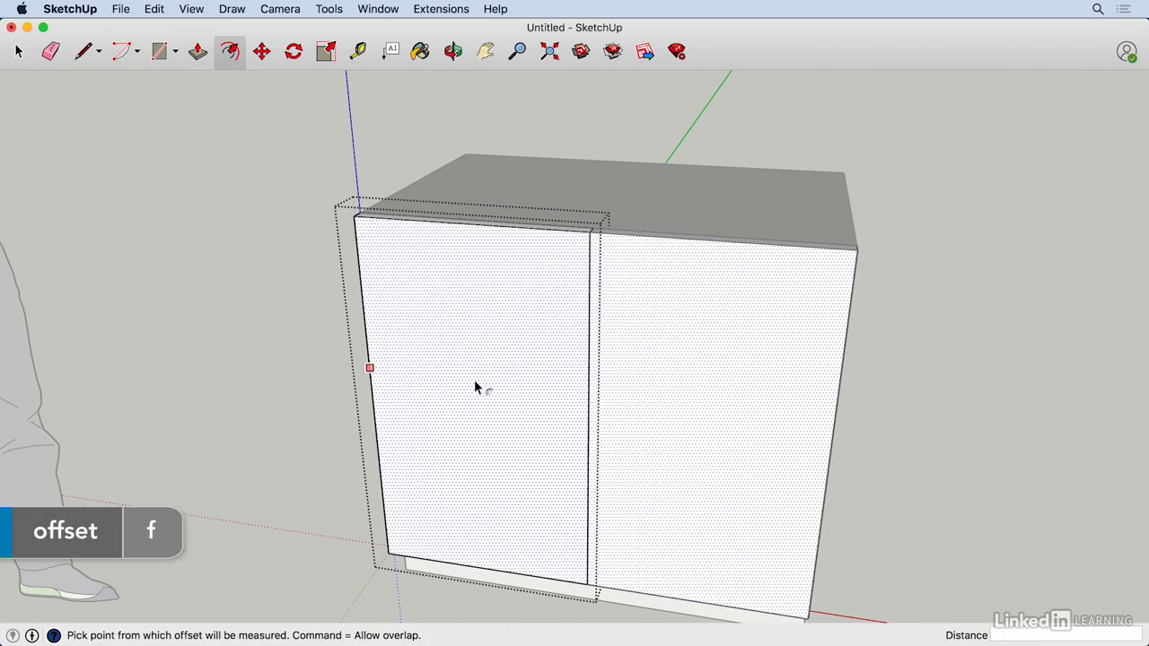
pyautogui.click(399, 269)
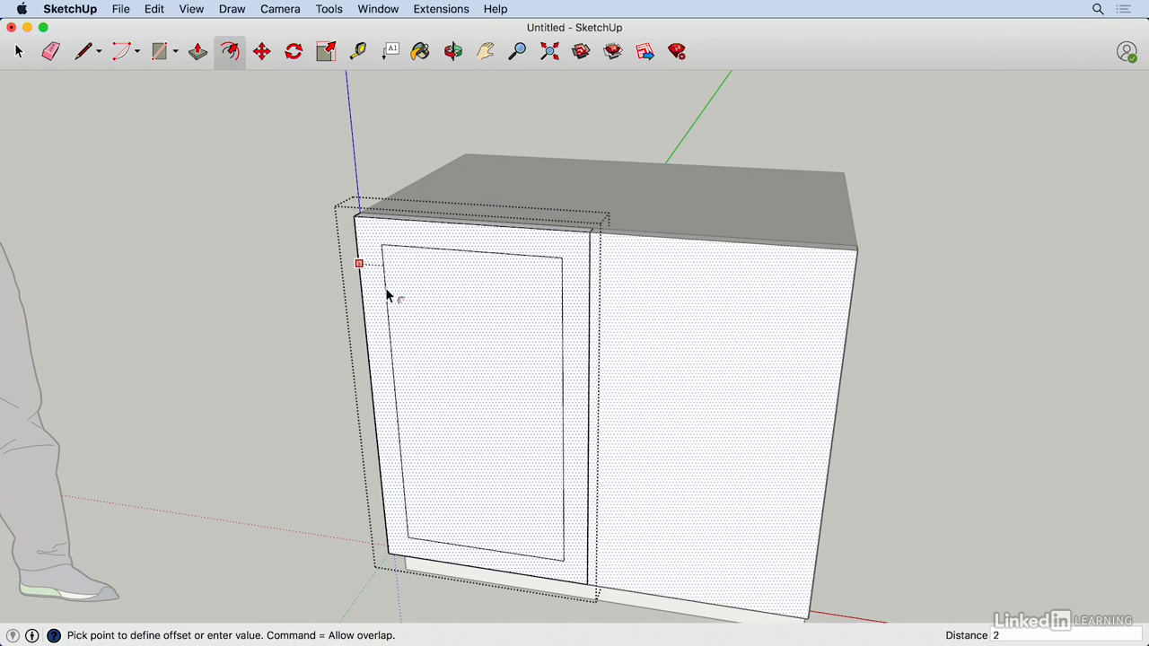
pyautogui.press('Return')
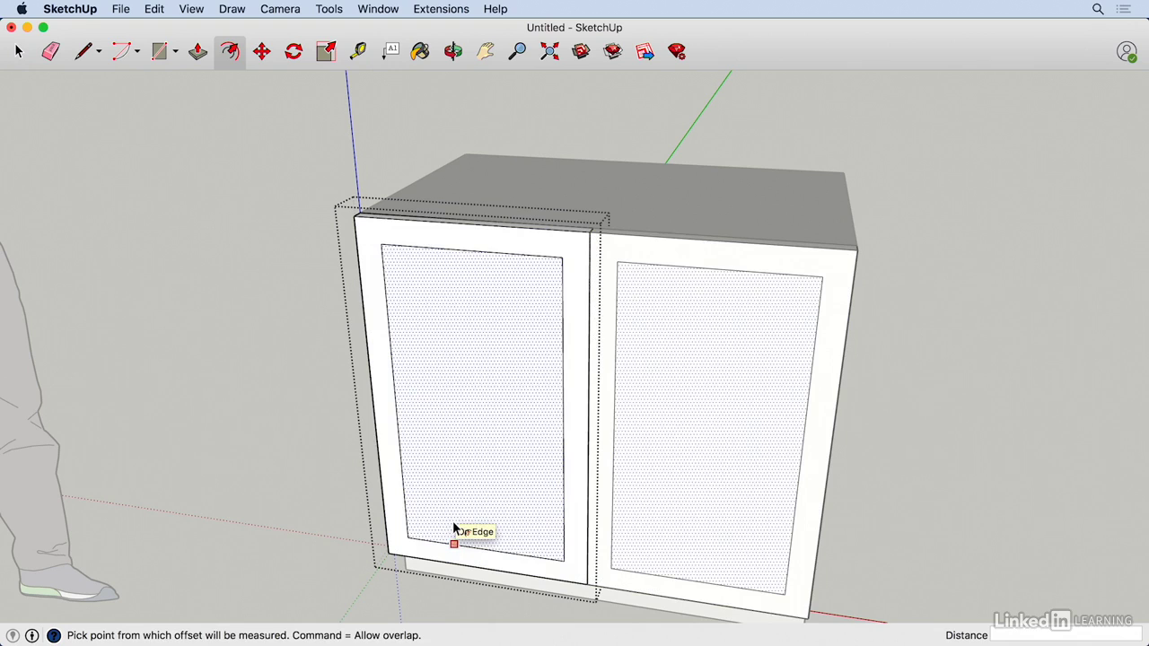
# Push the inner panel of the left door inward by 0.25 inch.
pyautogui.press('p')
pyautogui.moveTo(422, 467); pyautogui.dragTo(426, 467)
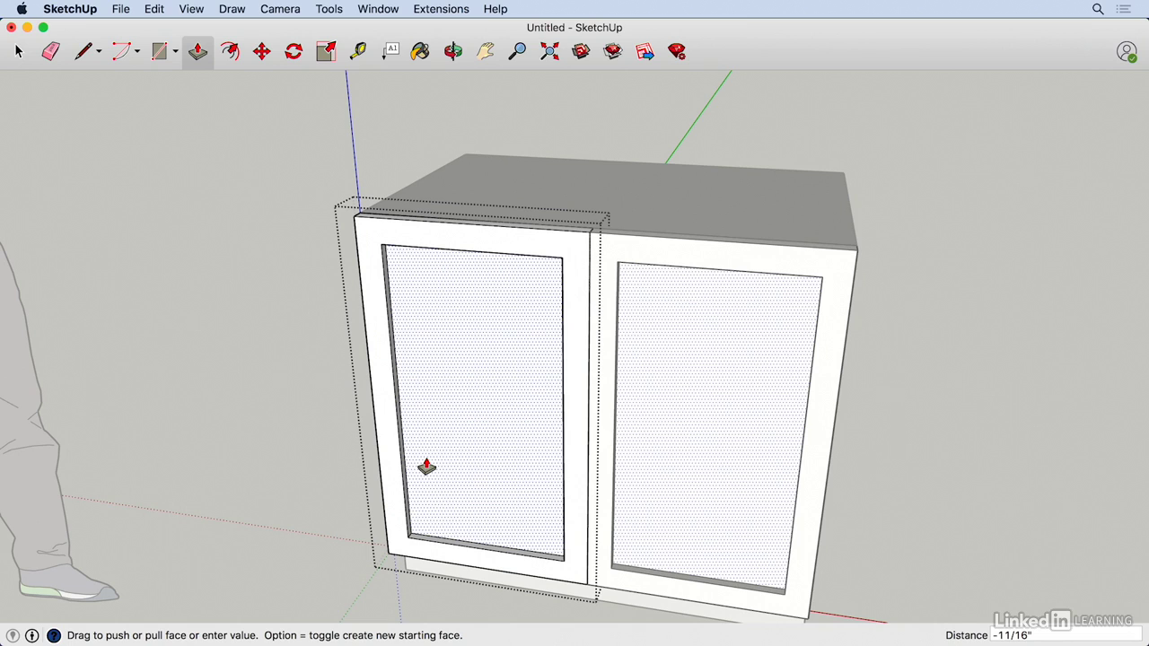
pyautogui.write('.25')
pyautogui.press('Return')
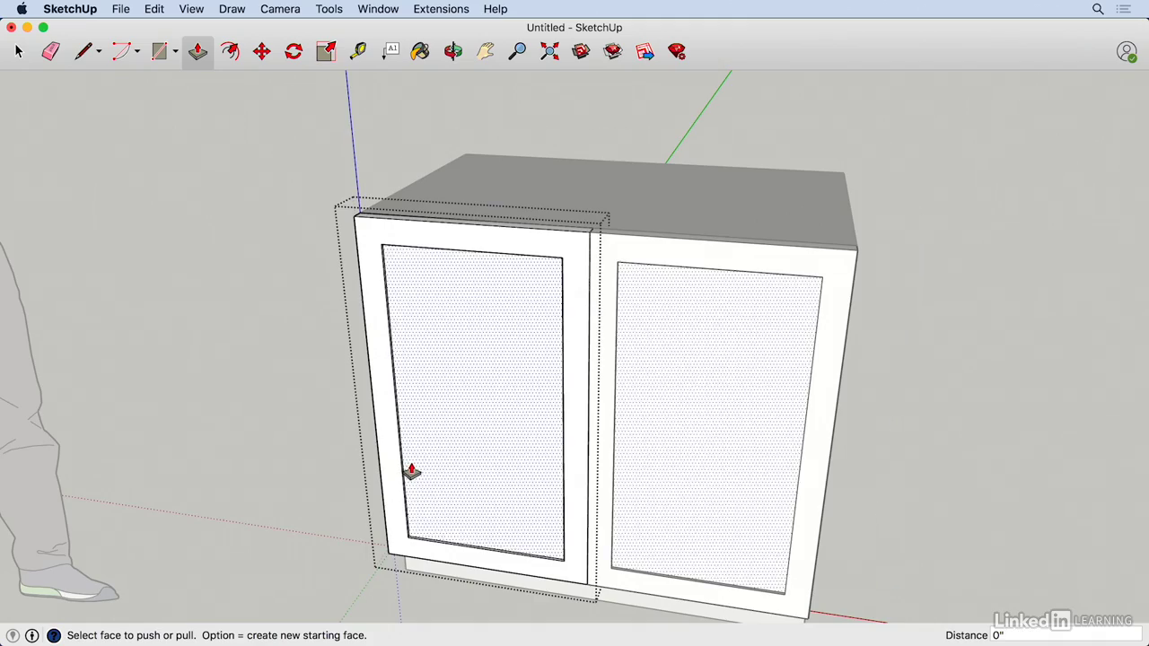
# Draw a 1/4" radius circle constrained to the blue axis, centred on the inner edge of the left door's recessed panel and reaching the frame edge.
pyautogui.scroll(6, 408, 471)
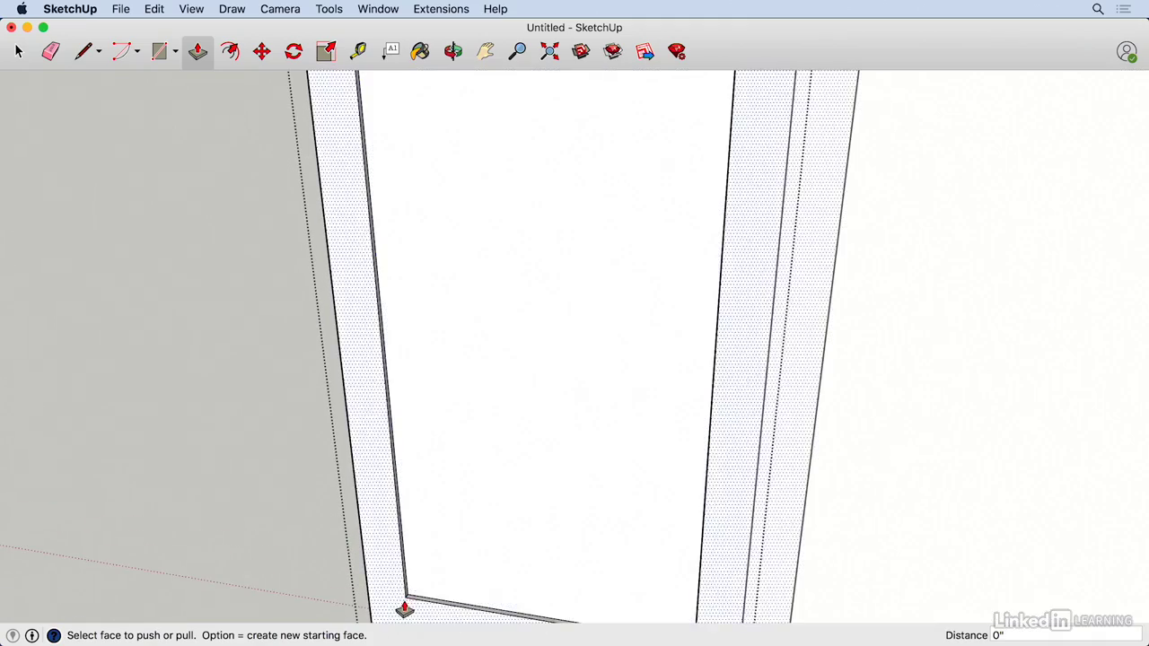
pyautogui.scroll(5, 406, 508)
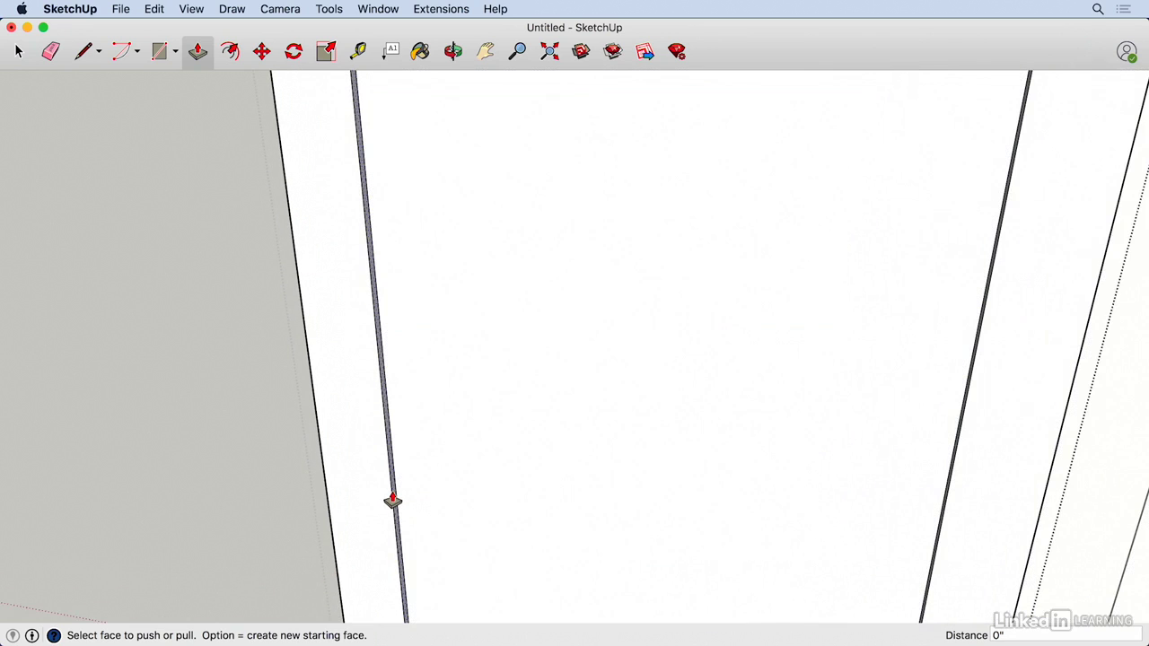
pyautogui.press('c')
pyautogui.scroll(3, 401, 480)
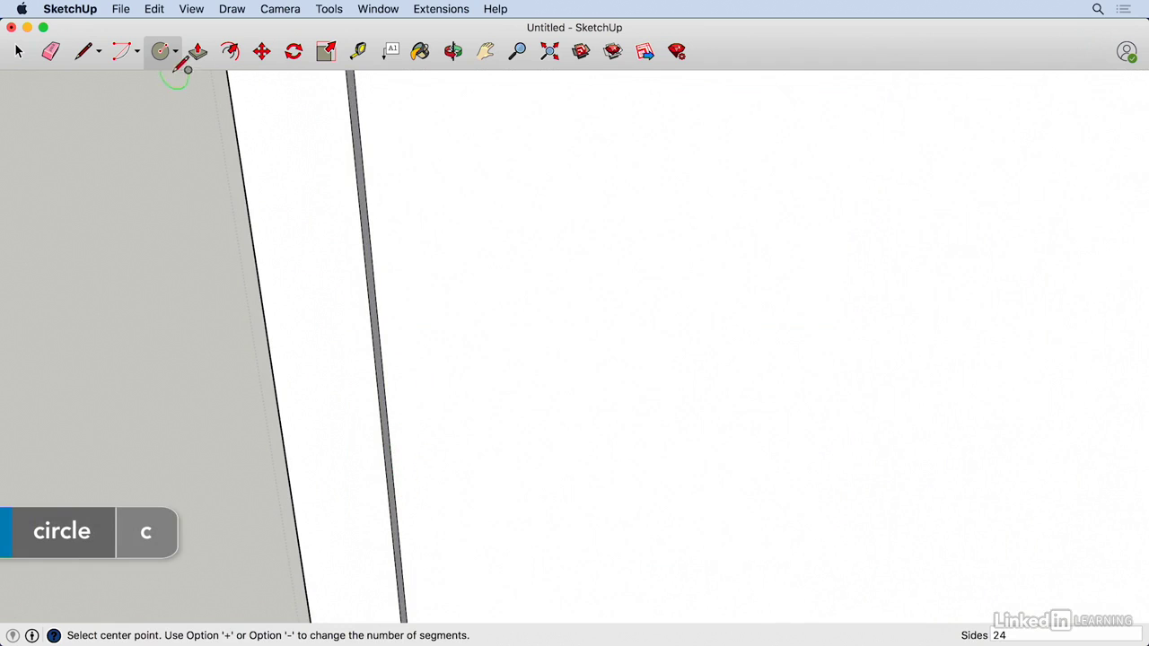
pyautogui.scroll(-4, 368, 327)
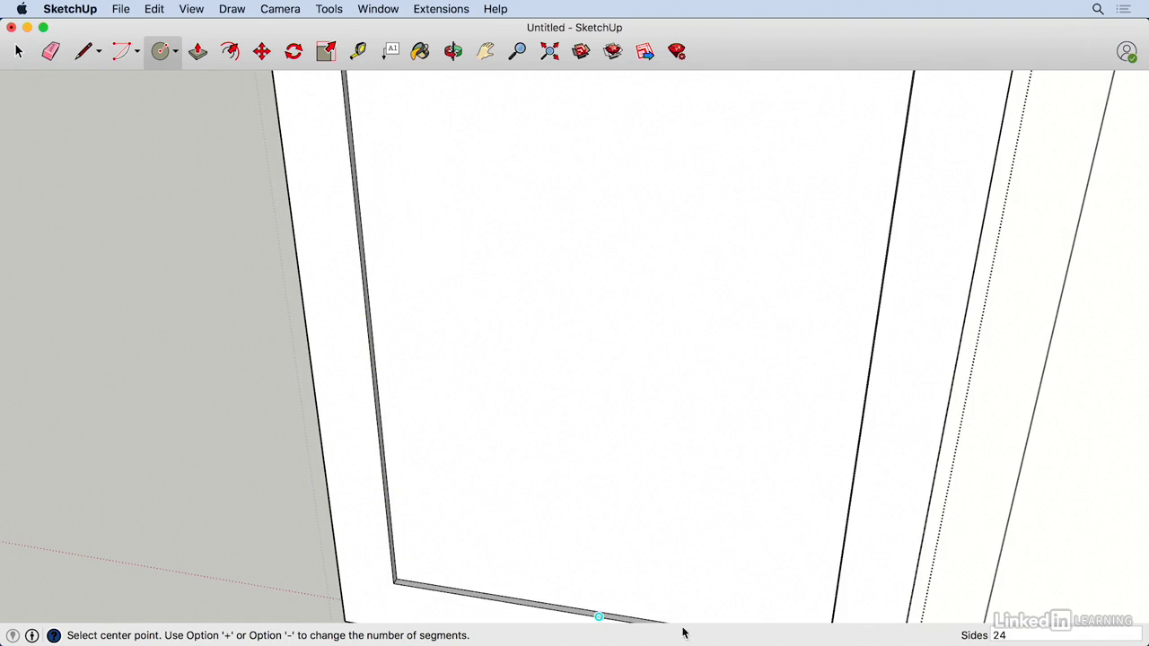
pyautogui.scroll(3, 377, 392)
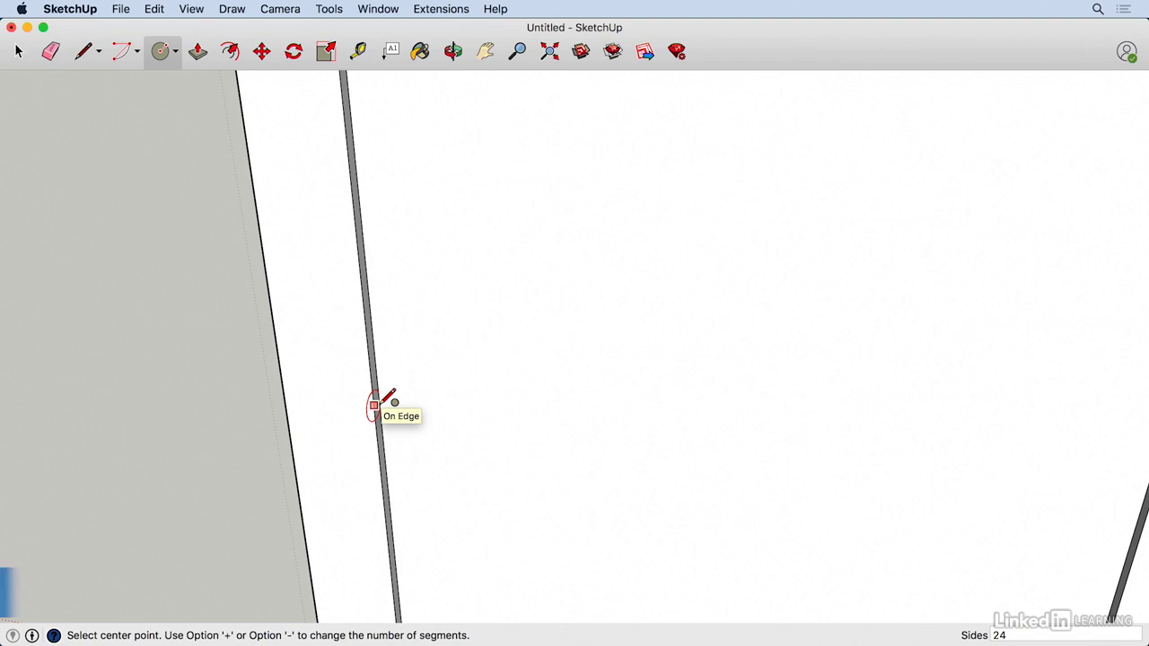
pyautogui.press('Up')
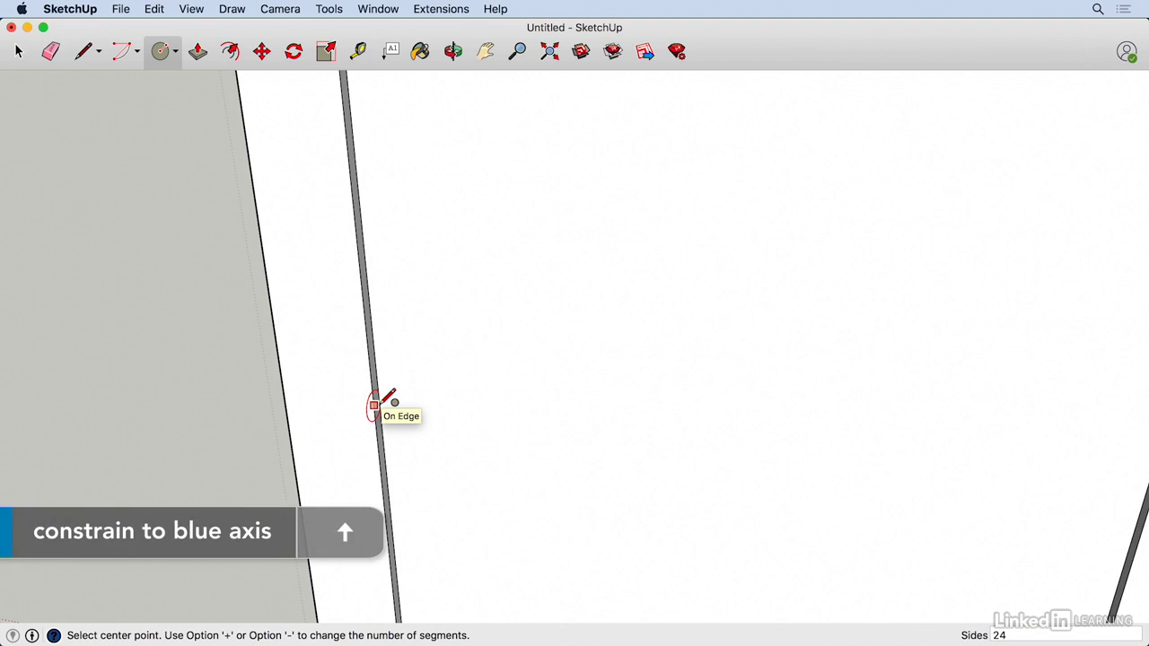
pyautogui.press('Up')
pyautogui.scroll(3, 381, 400)
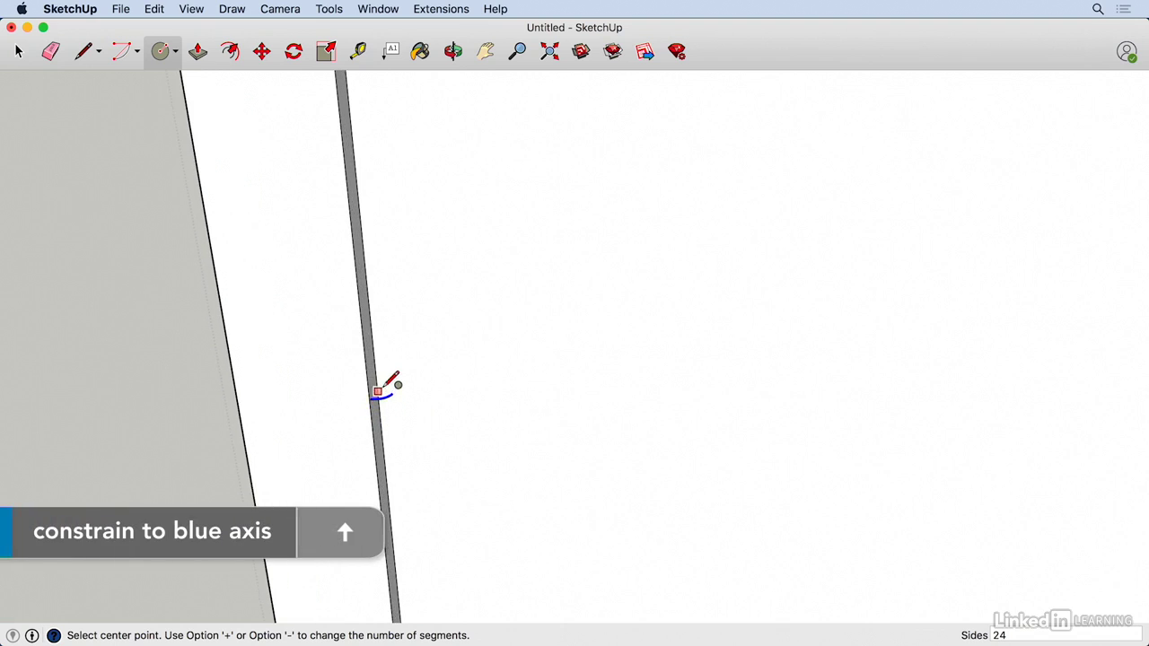
pyautogui.moveTo(380, 383); pyautogui.dragTo(285, 411, button='middle')
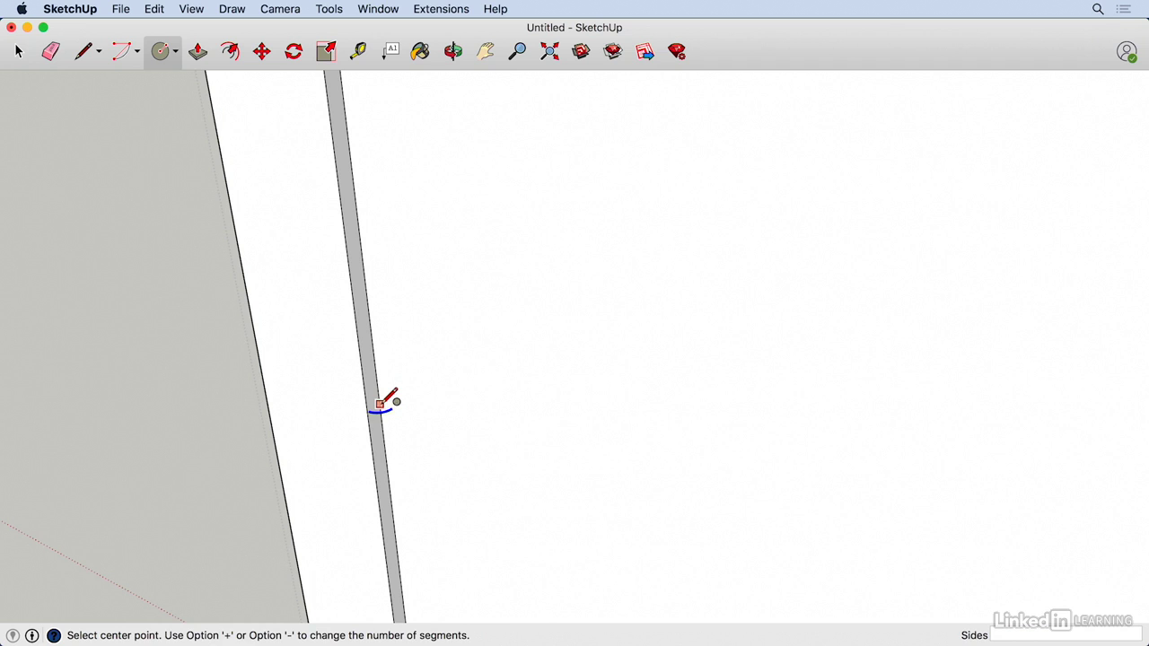
pyautogui.click(379, 405)
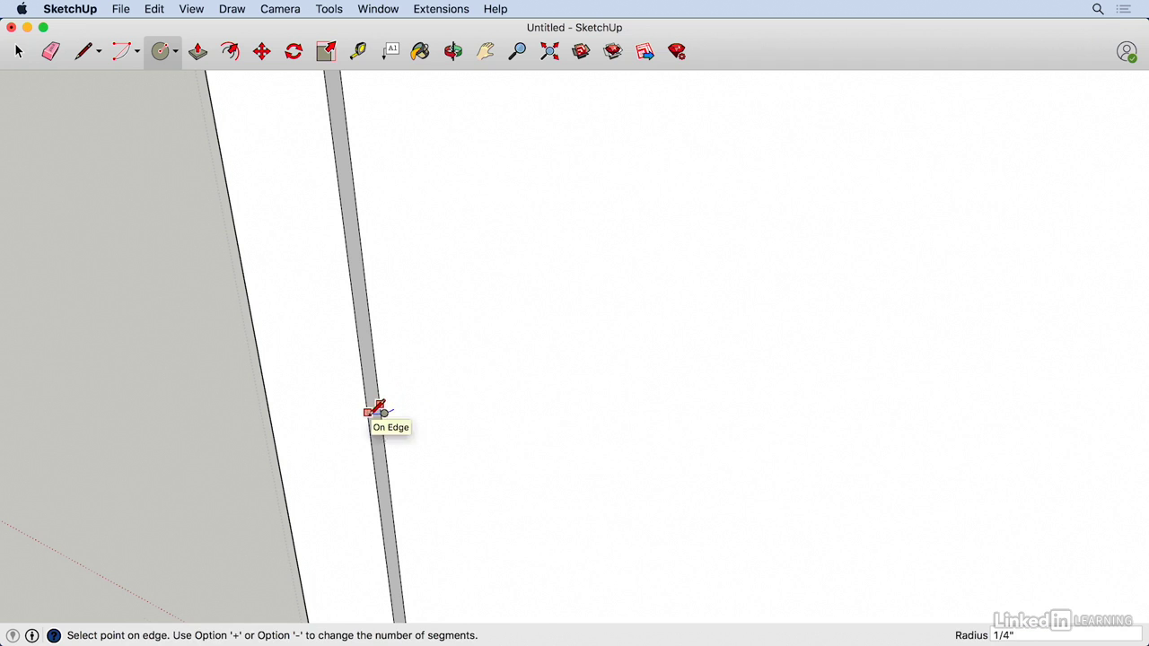
pyautogui.moveTo(379, 408); pyautogui.dragTo(321, 441, button='middle')
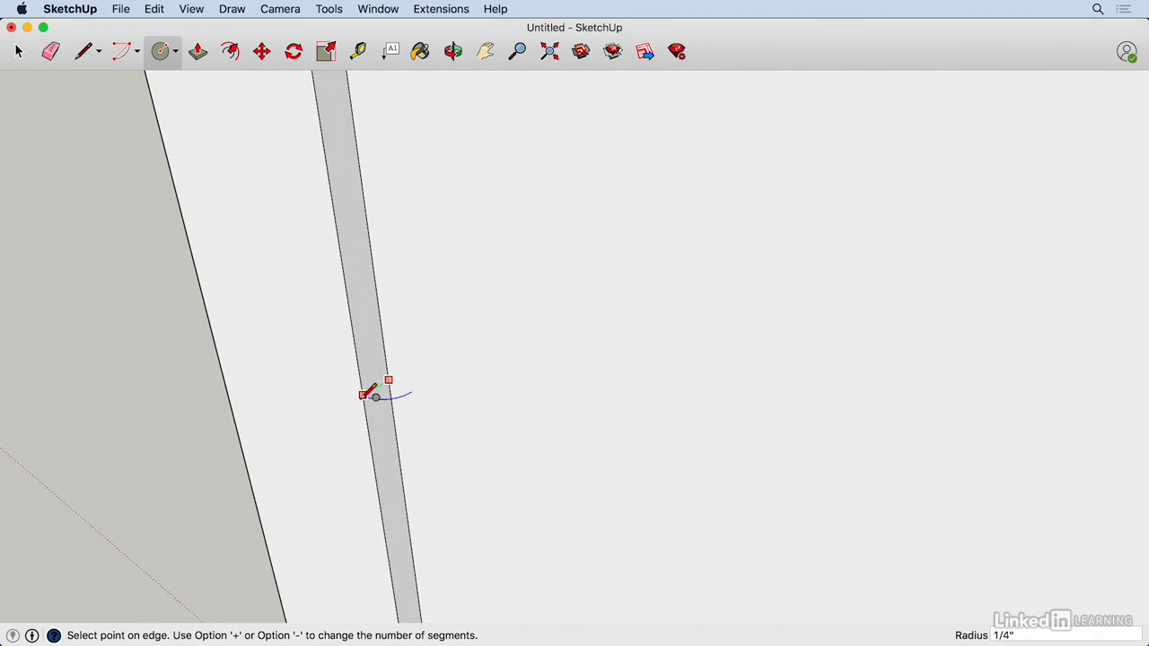
pyautogui.click(366, 395)
pyautogui.scroll(-2, 391, 440)
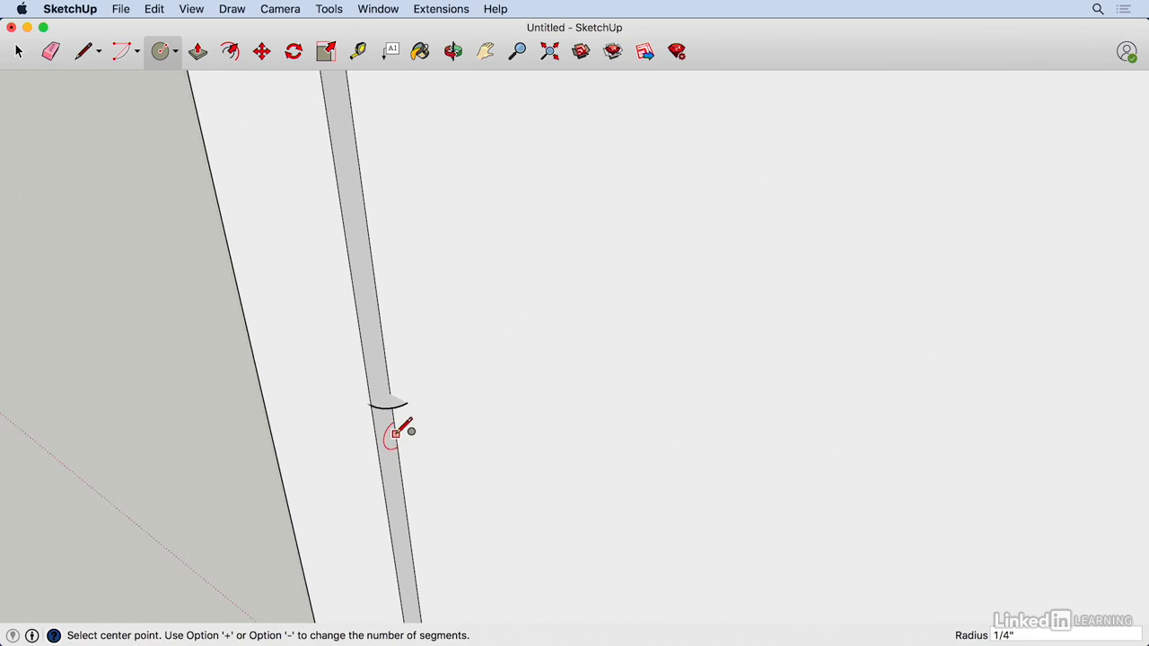
# Turn on the back edges display and select the circle's exposed sector at the left door's recessed panel edge.
pyautogui.scroll(2, 375, 415)
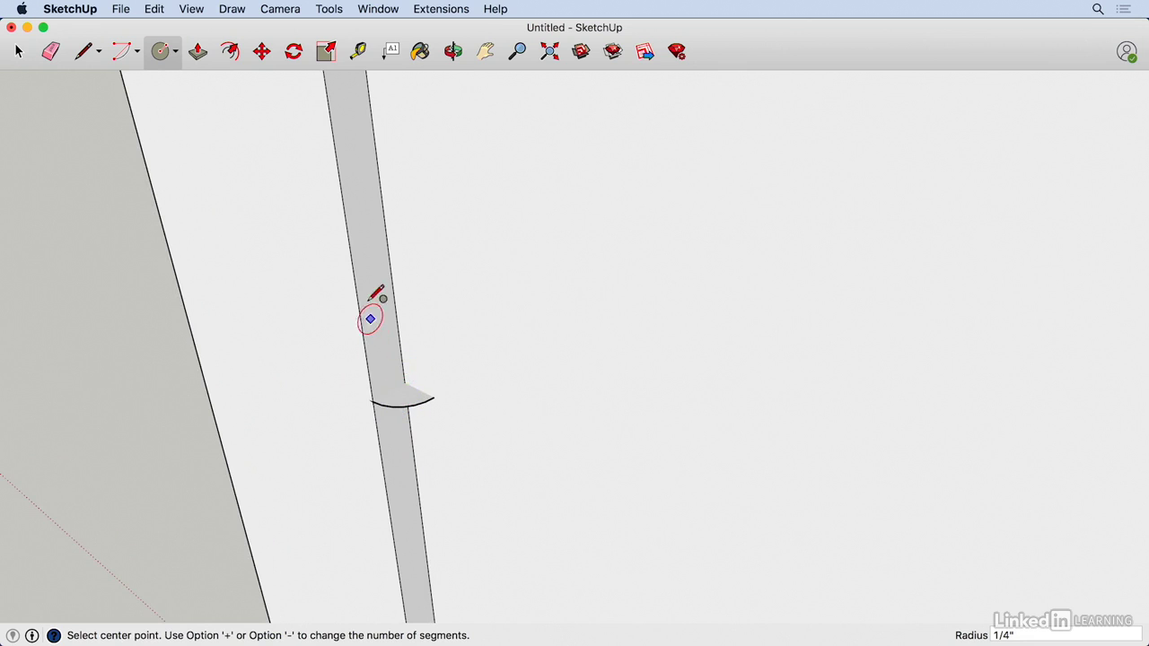
pyautogui.scroll(-1, 415, 352)
pyautogui.scroll(-3, 409, 376)
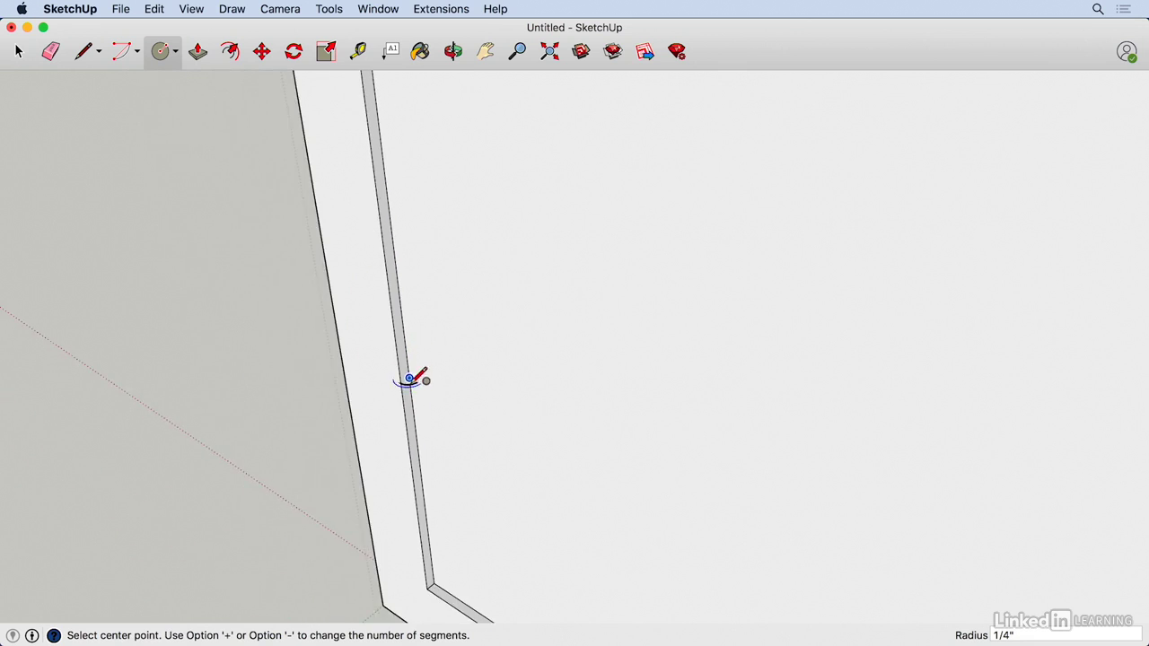
pyautogui.scroll(1, 409, 383)
pyautogui.scroll(2, 409, 382)
pyautogui.press('space')
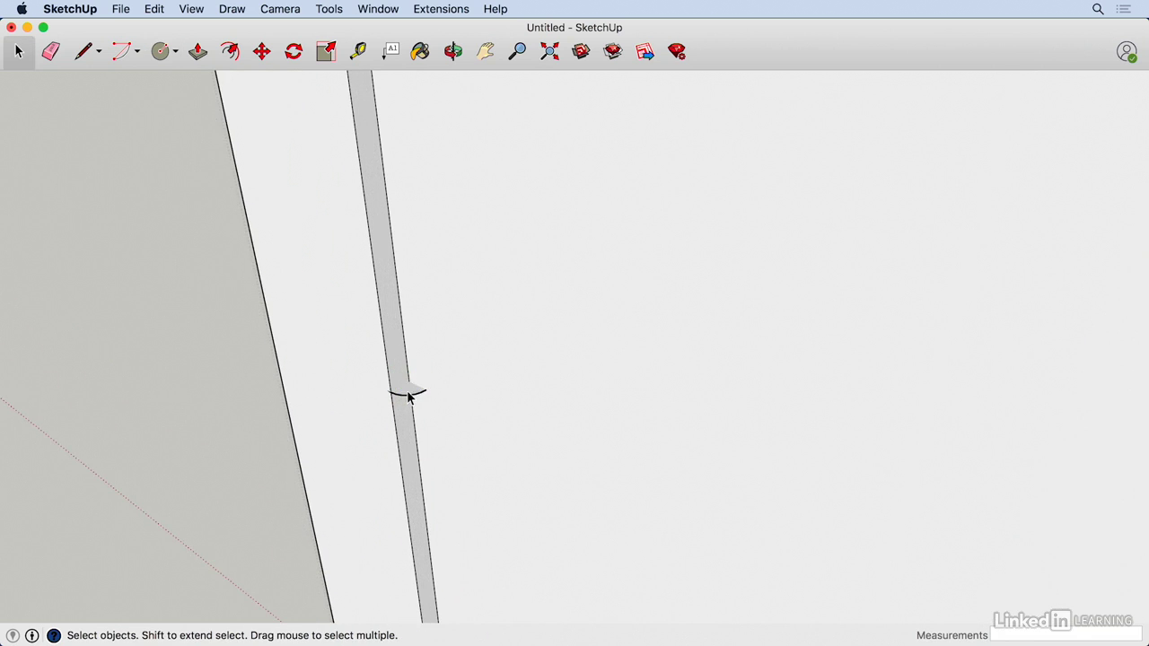
pyautogui.press('k')
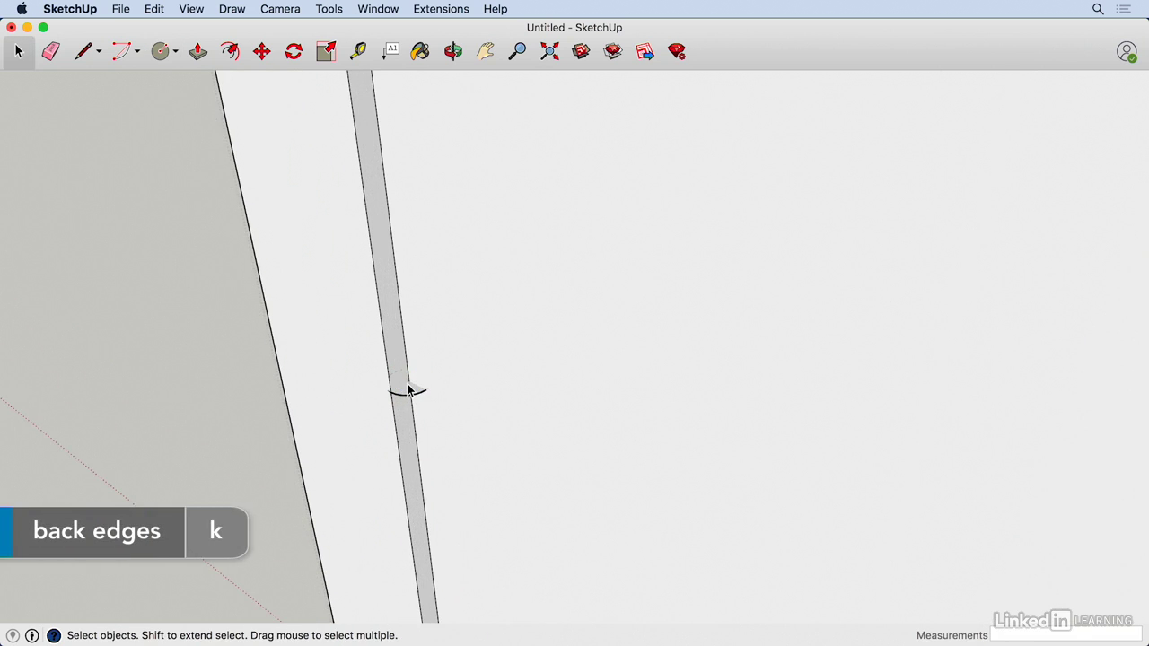
pyautogui.moveTo(407, 392); pyautogui.dragTo(456, 438, button='middle')
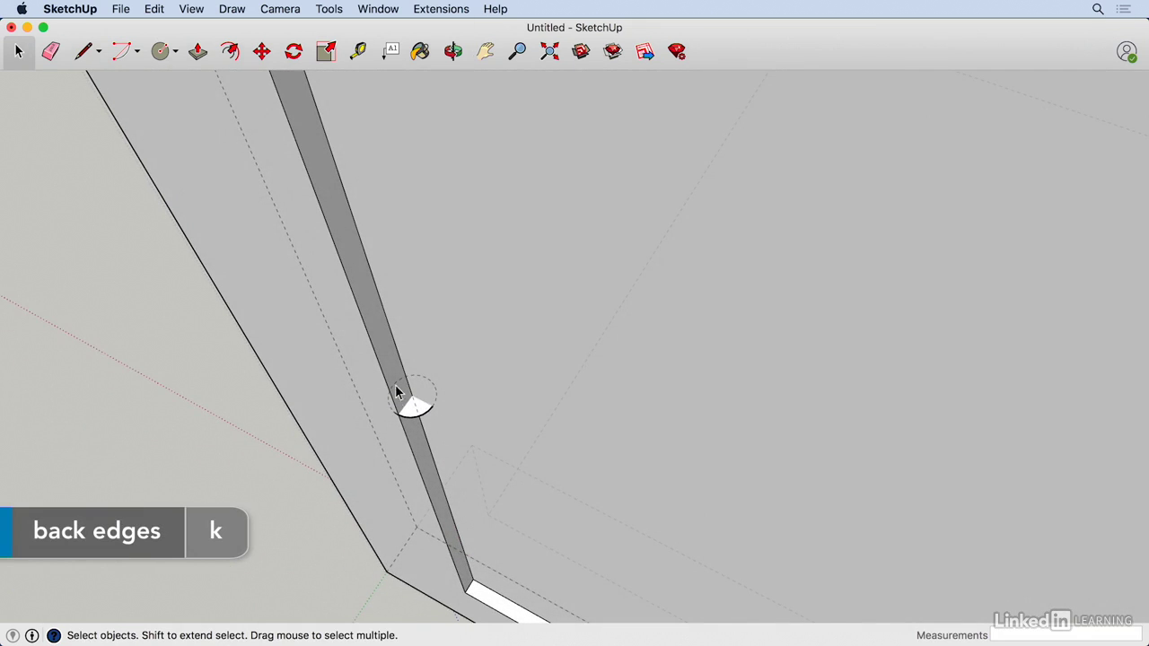
pyautogui.click(414, 412)
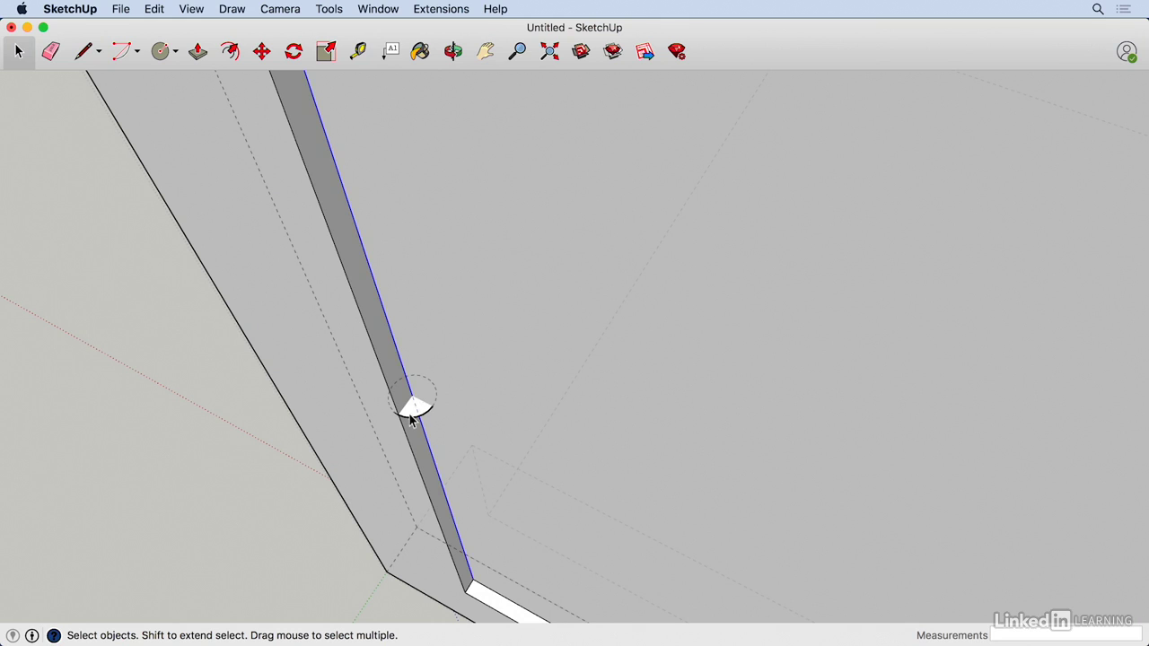
pyautogui.click(411, 411)
# Draw lines from the circle's centre to its intersections with the frame edge and panel, bounding the exposed quarter-circle face.
pyautogui.scroll(1, 410, 412)
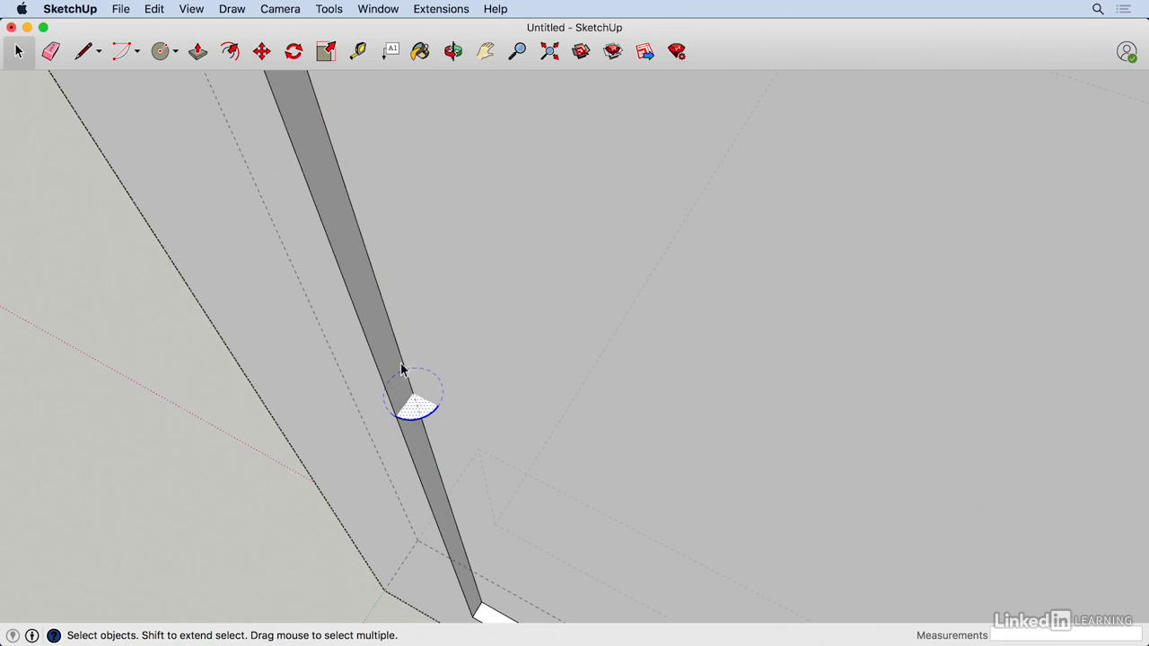
pyautogui.scroll(3, 426, 409)
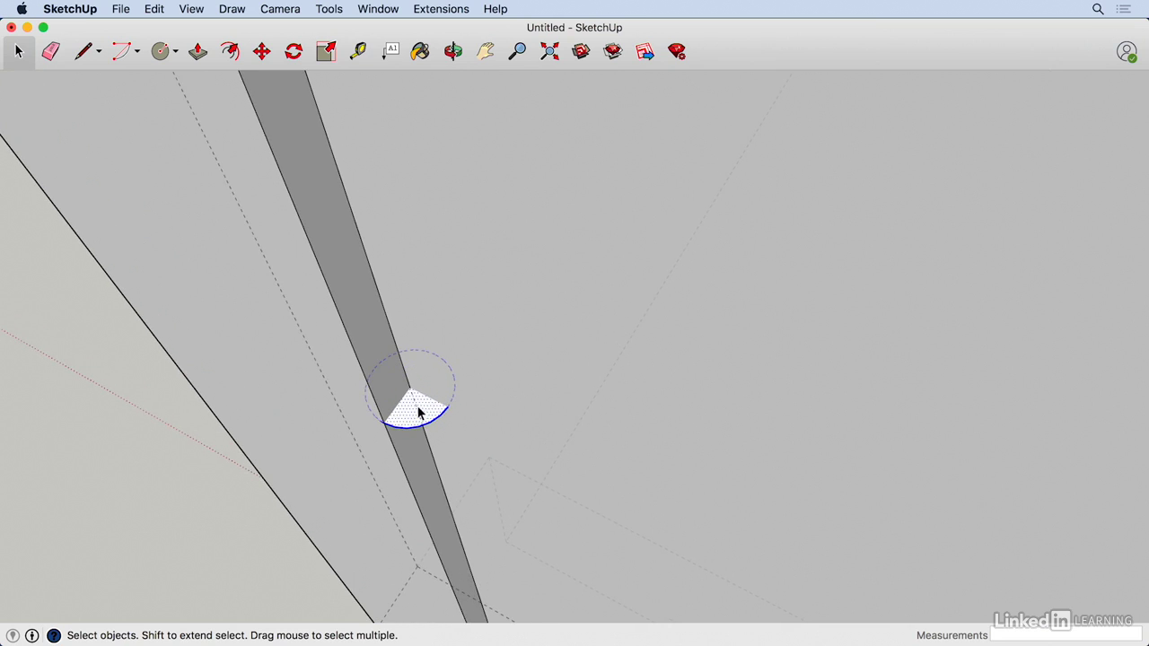
pyautogui.scroll(1, 414, 416)
pyautogui.press('l')
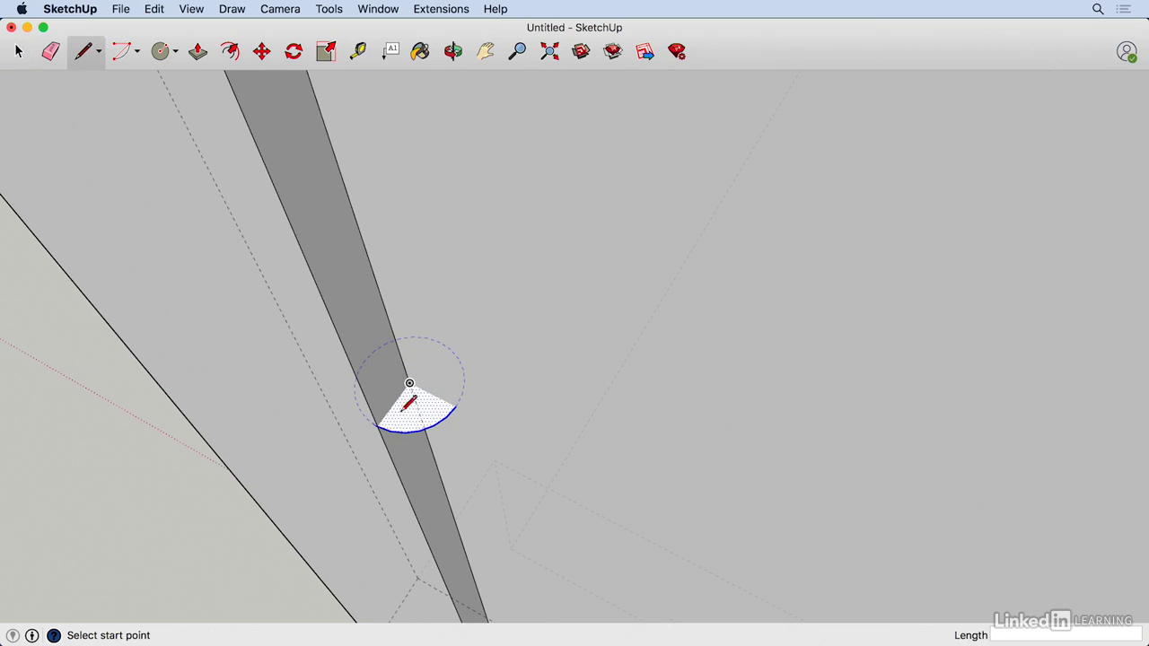
pyautogui.click(377, 425)
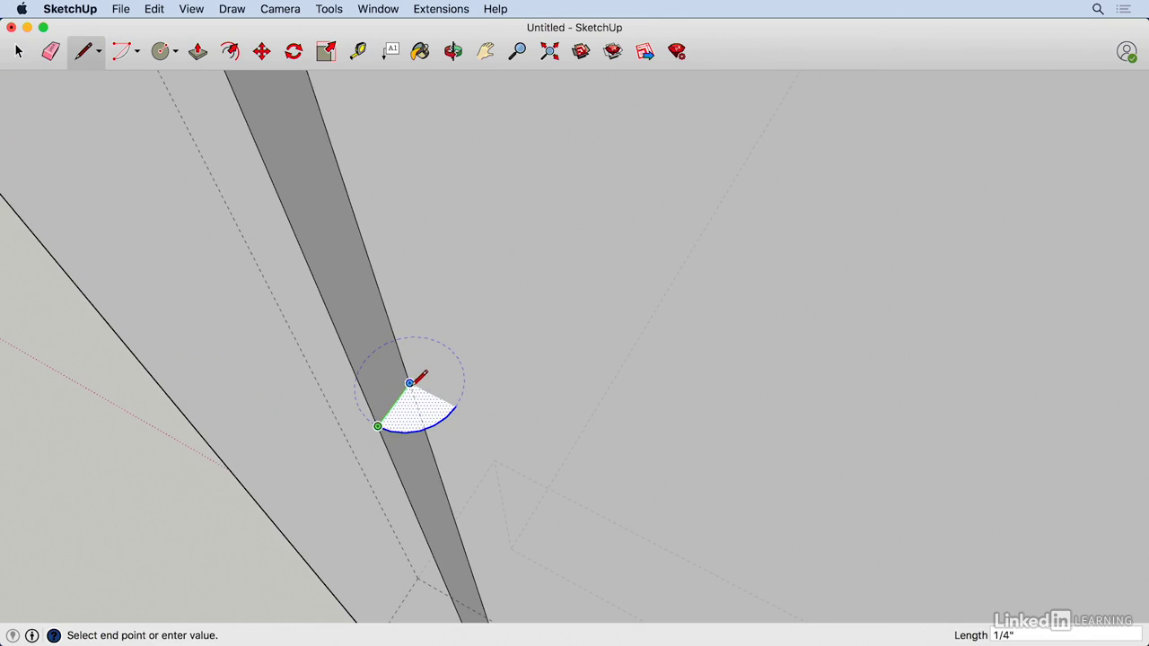
pyautogui.click(409, 384)
pyautogui.click(409, 383)
pyautogui.press('Escape')
pyautogui.press('space')
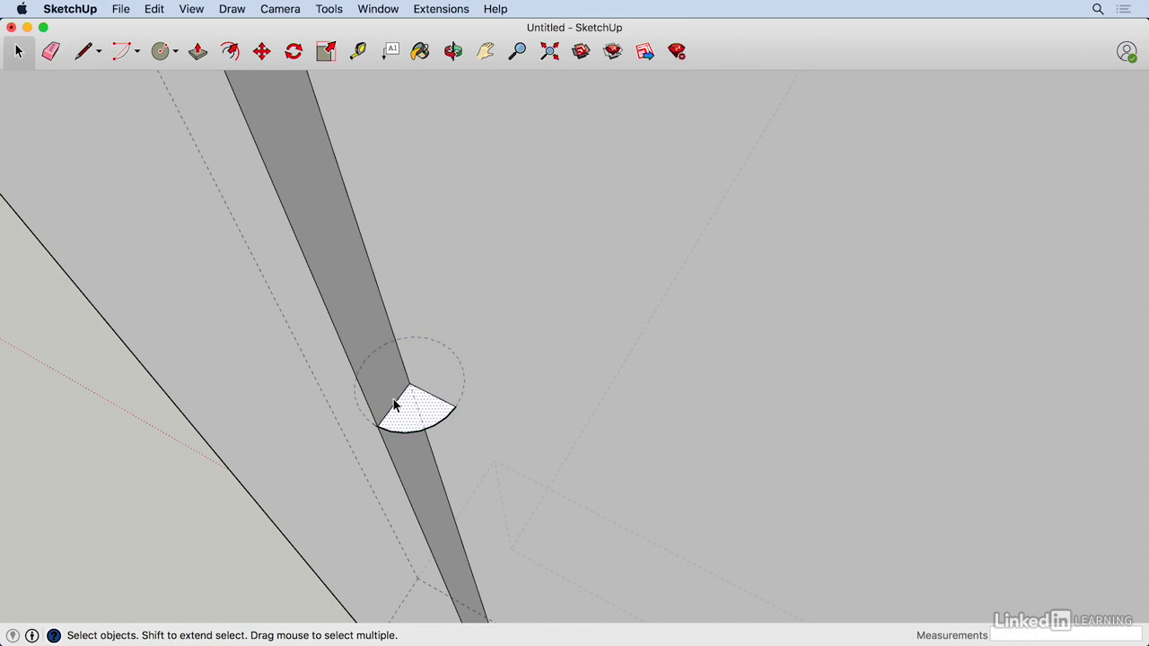
# Delete the hidden remainder of the circle inside the left door, keeping only the quarter-circle profile.
pyautogui.click(428, 339)
pyautogui.click(395, 428)
pyautogui.moveTo(410, 456); pyautogui.dragTo(423, 371, button='middle')
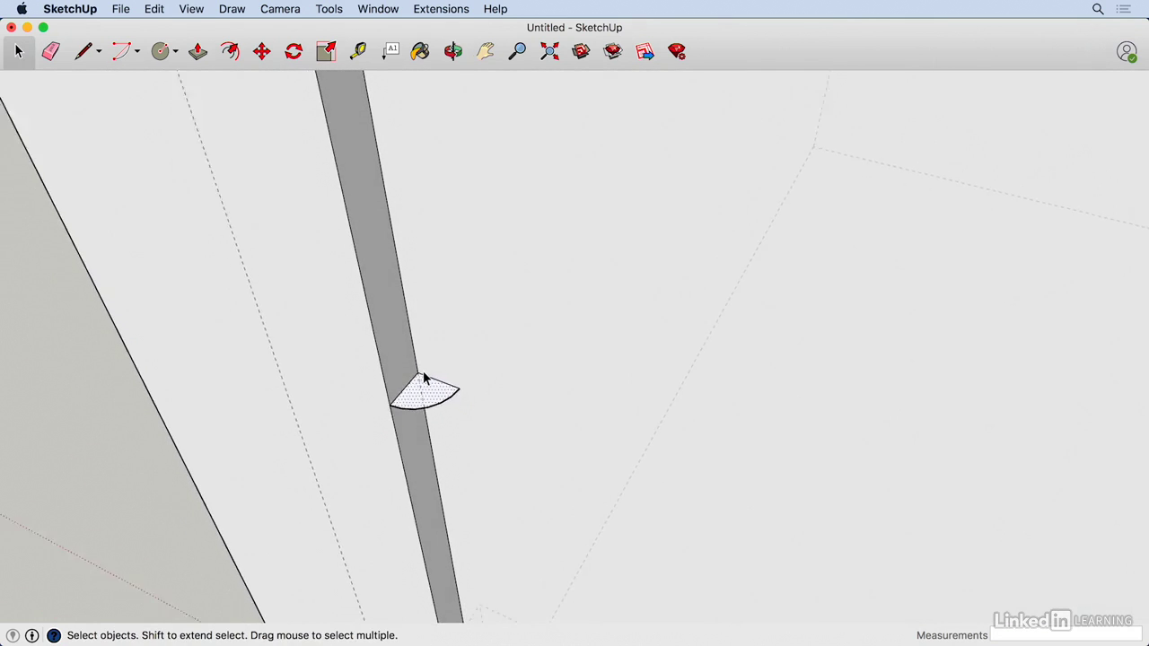
# Sweep the quarter-circle profile around the perimeter of the left door's recessed panel with Follow Me.
pyautogui.scroll(-5, 422, 370)
pyautogui.scroll(-2, 427, 392)
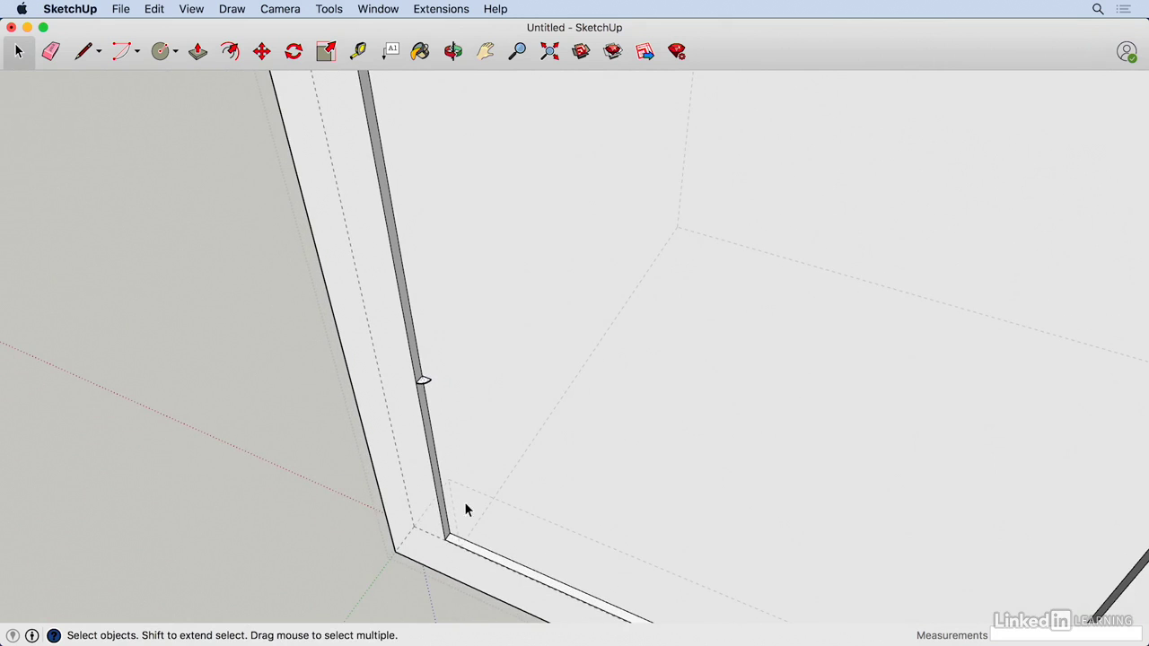
pyautogui.scroll(-3, 308, 423)
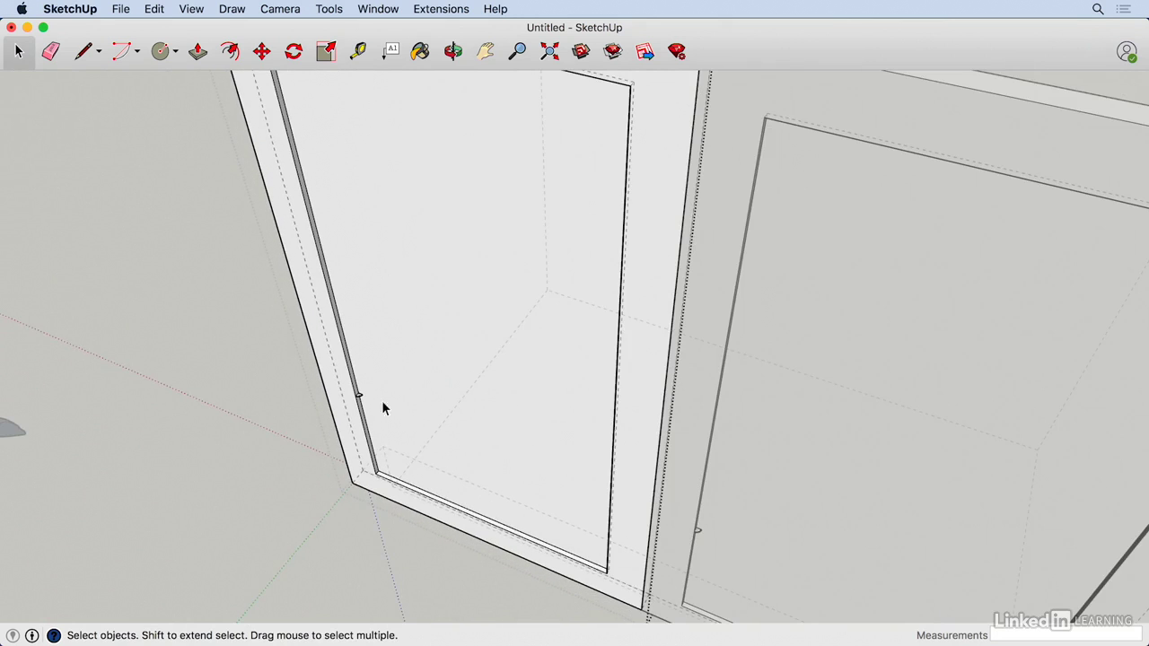
pyautogui.moveTo(495, 321); pyautogui.dragTo(375, 377, button='middle')
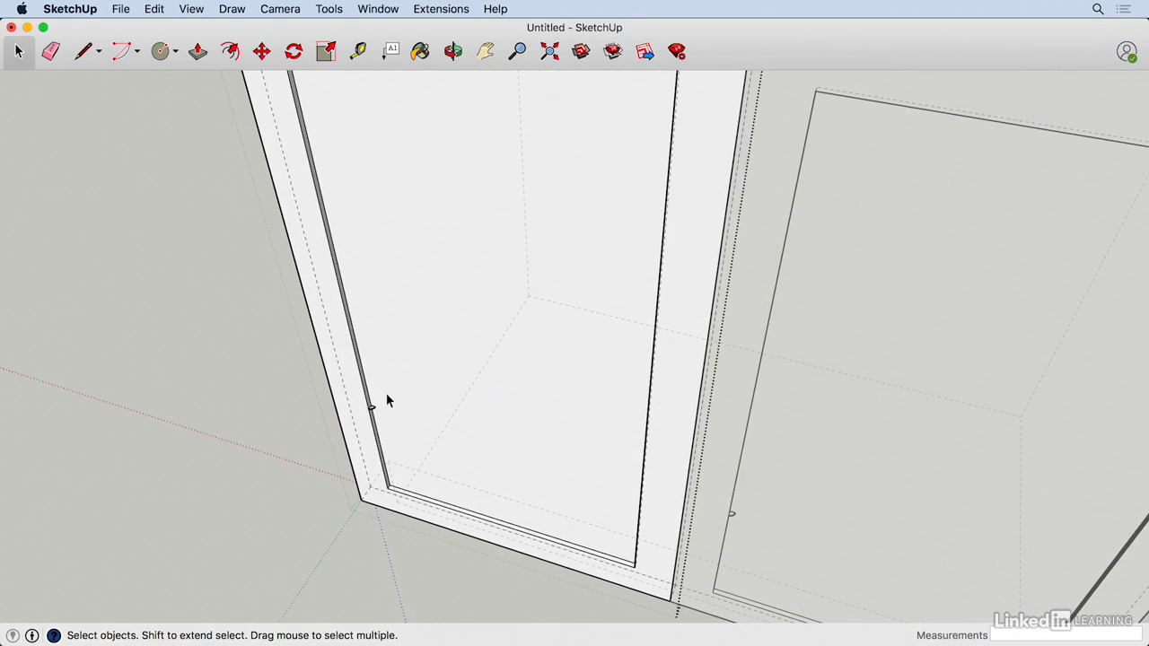
pyautogui.click(384, 378)
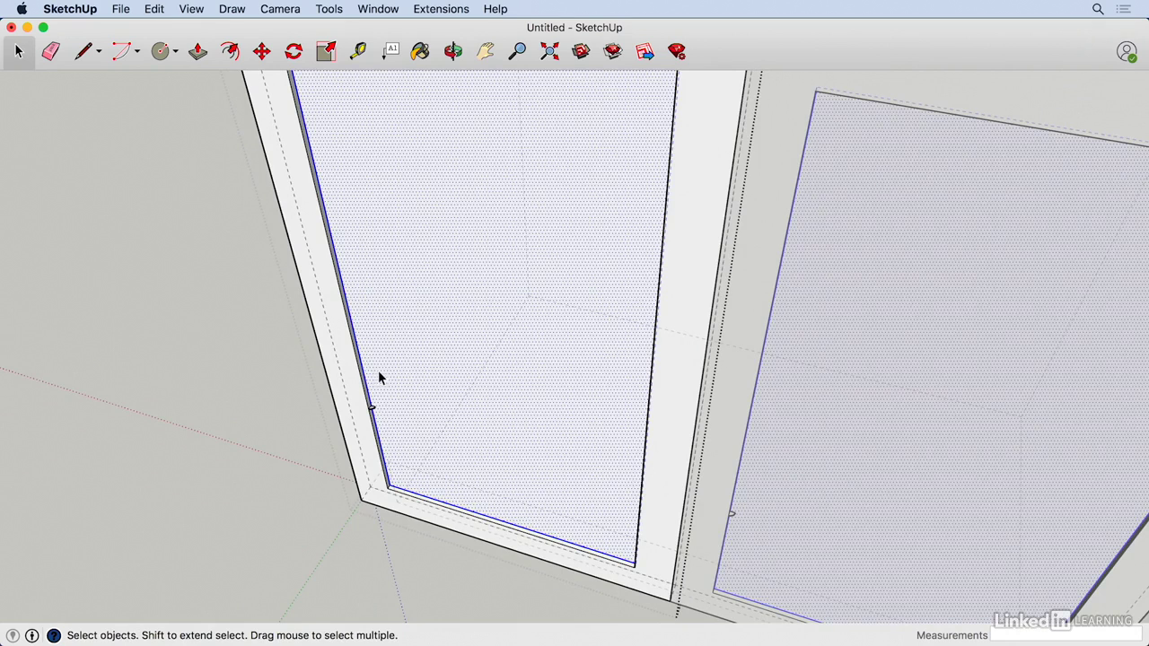
pyautogui.scroll(5, 373, 393)
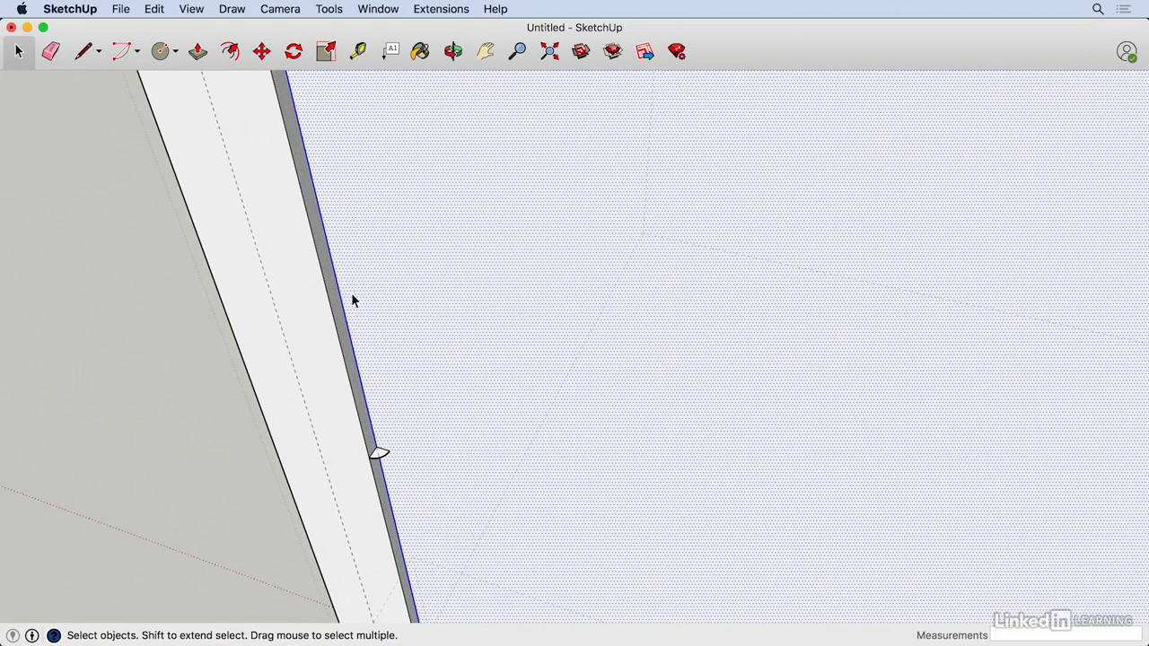
pyautogui.scroll(-4, 357, 341)
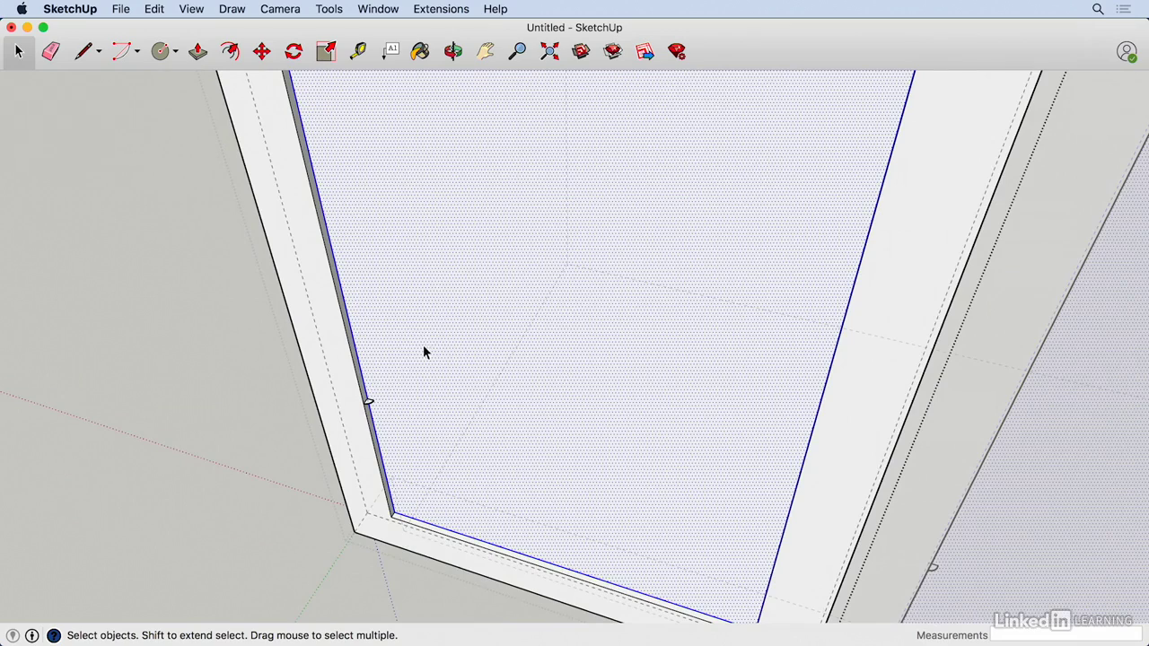
pyautogui.scroll(6, 373, 404)
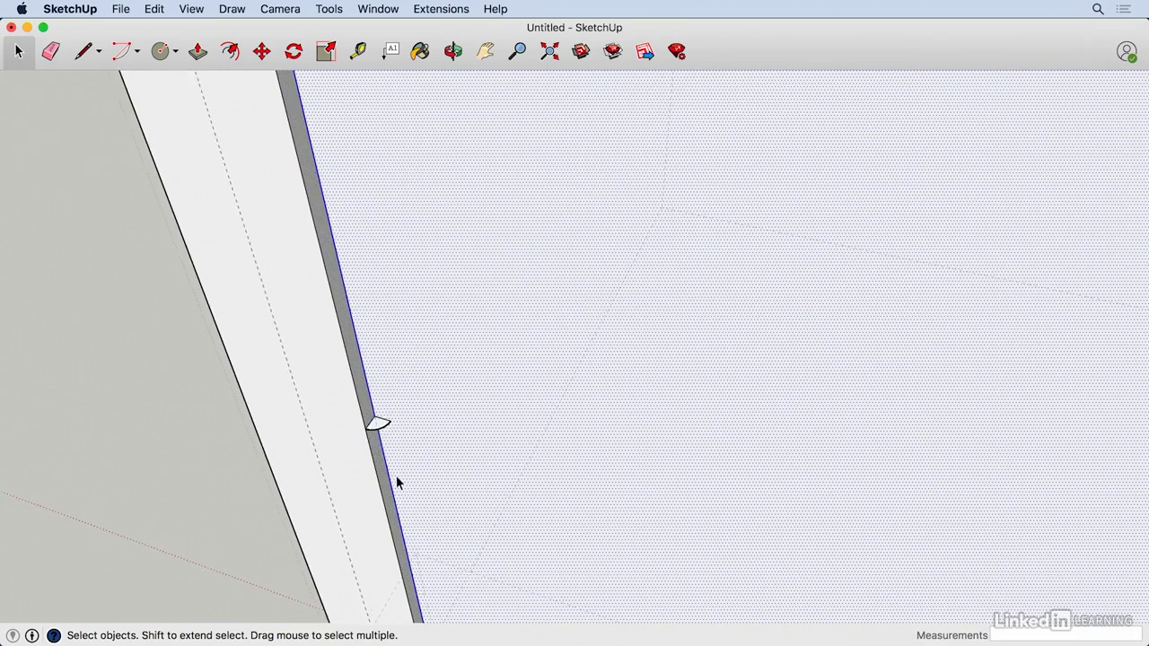
pyautogui.click(327, 8)
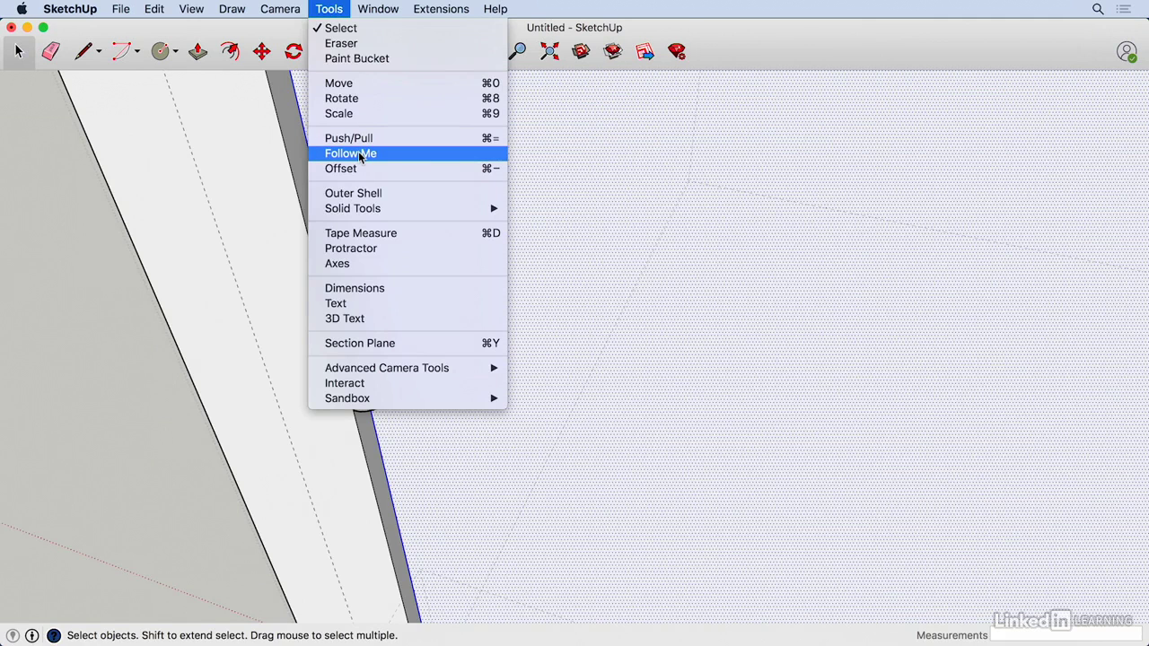
pyautogui.click(363, 154)
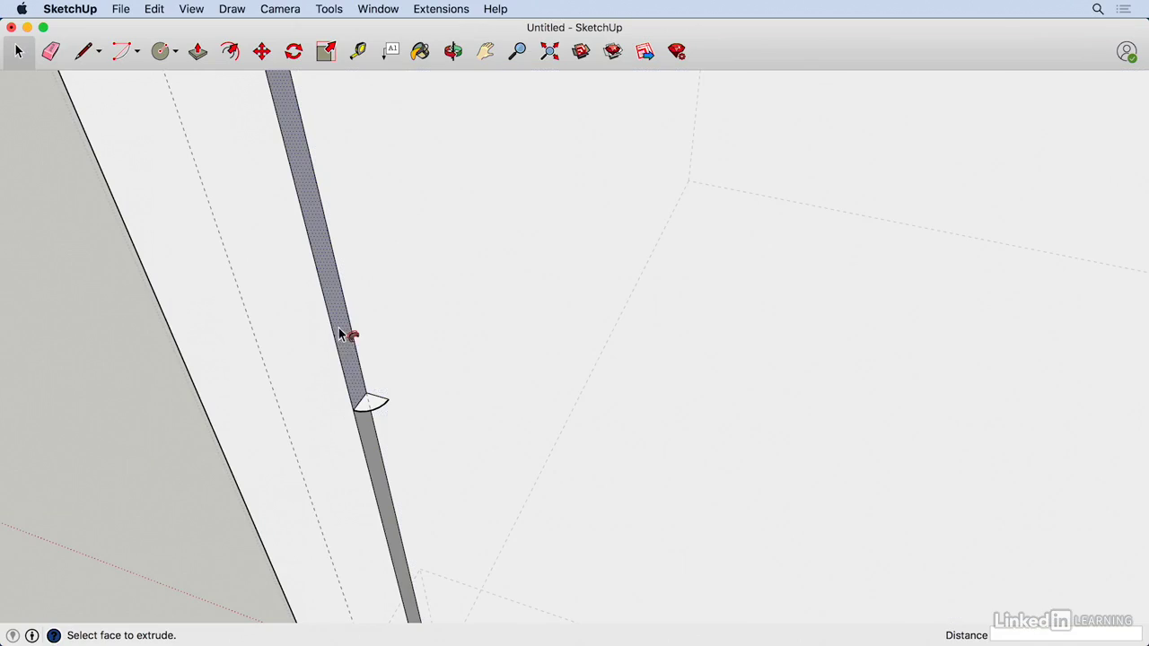
pyautogui.click(375, 407)
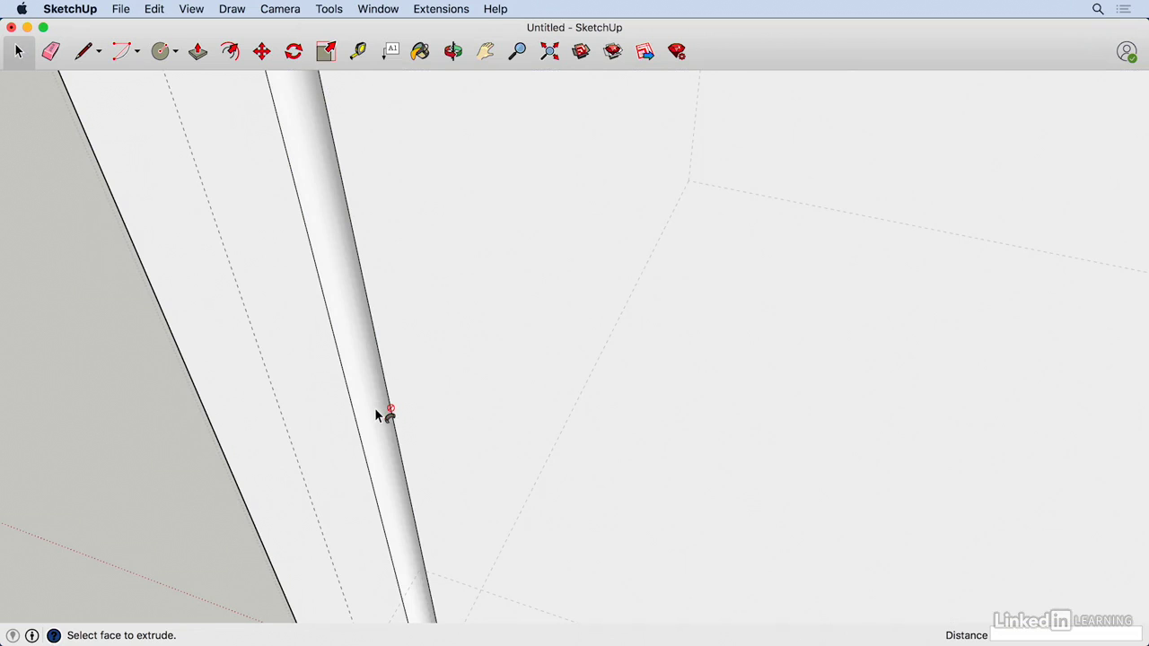
pyautogui.scroll(-5, 373, 408)
pyautogui.scroll(-8, 375, 422)
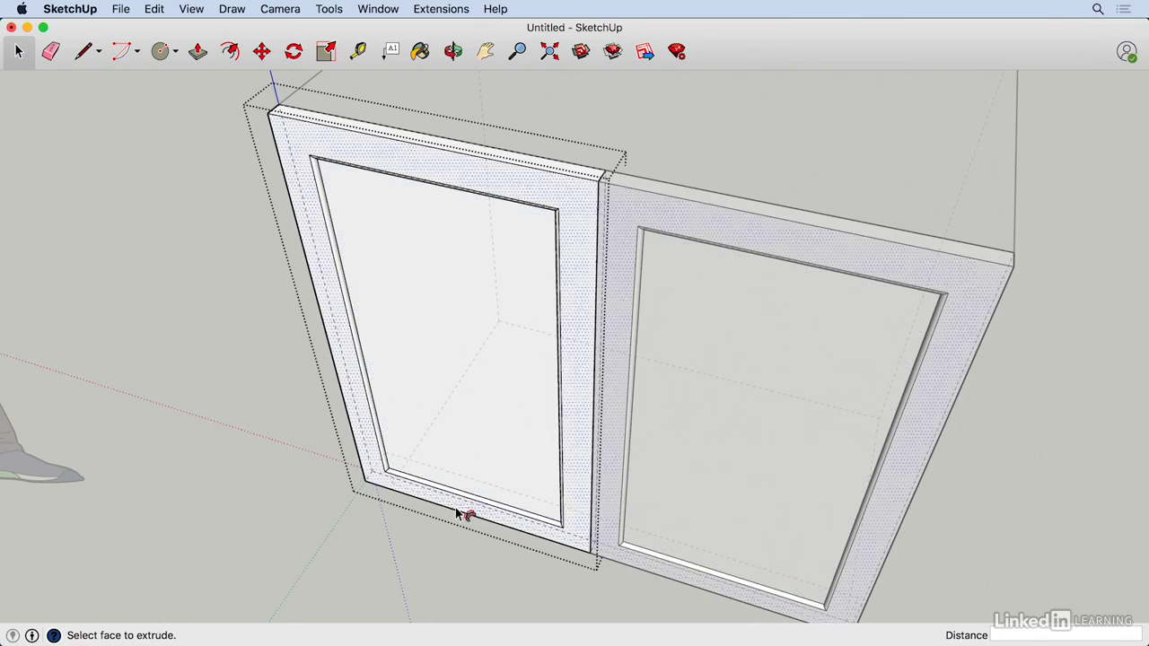
pyautogui.scroll(5, 381, 444)
pyautogui.scroll(3, 380, 435)
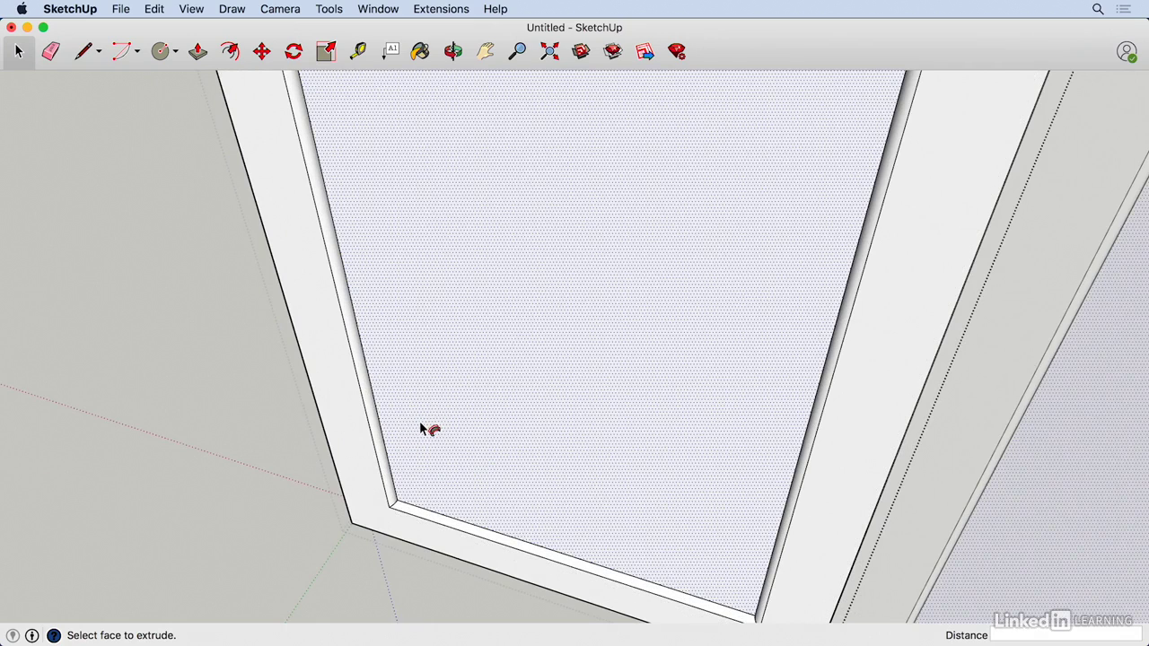
pyautogui.press('space')
# Offset the outline of the left door's inner panel inward by 1/8 inch from the swept moulding.
pyautogui.scroll(-8, 420, 423)
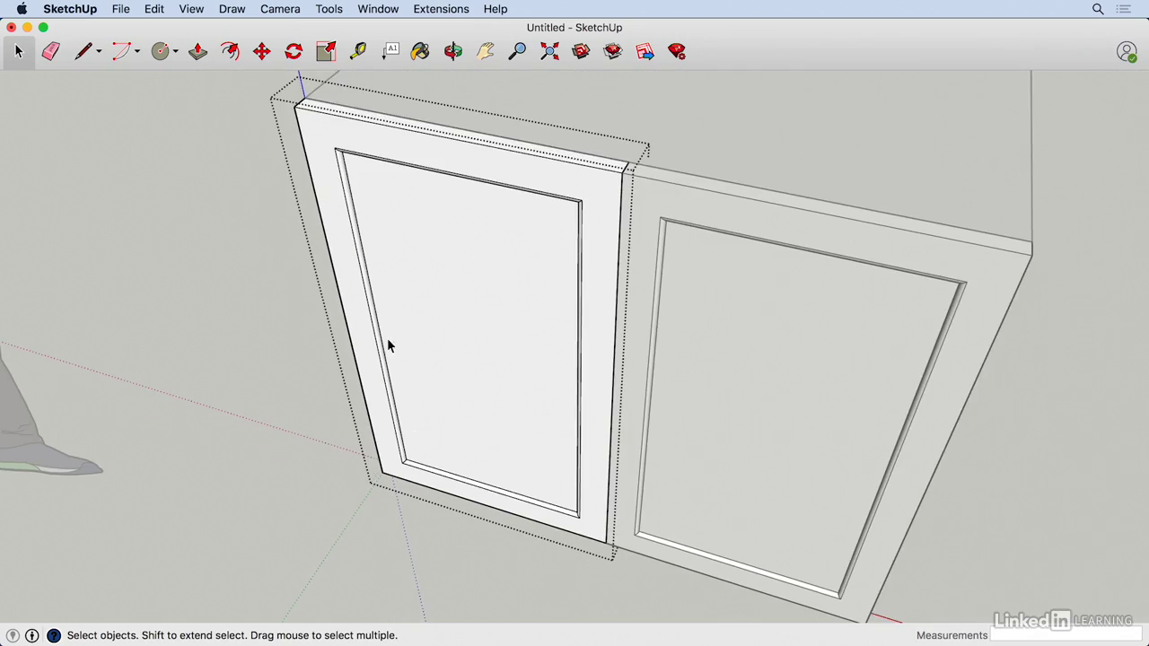
pyautogui.press('f')
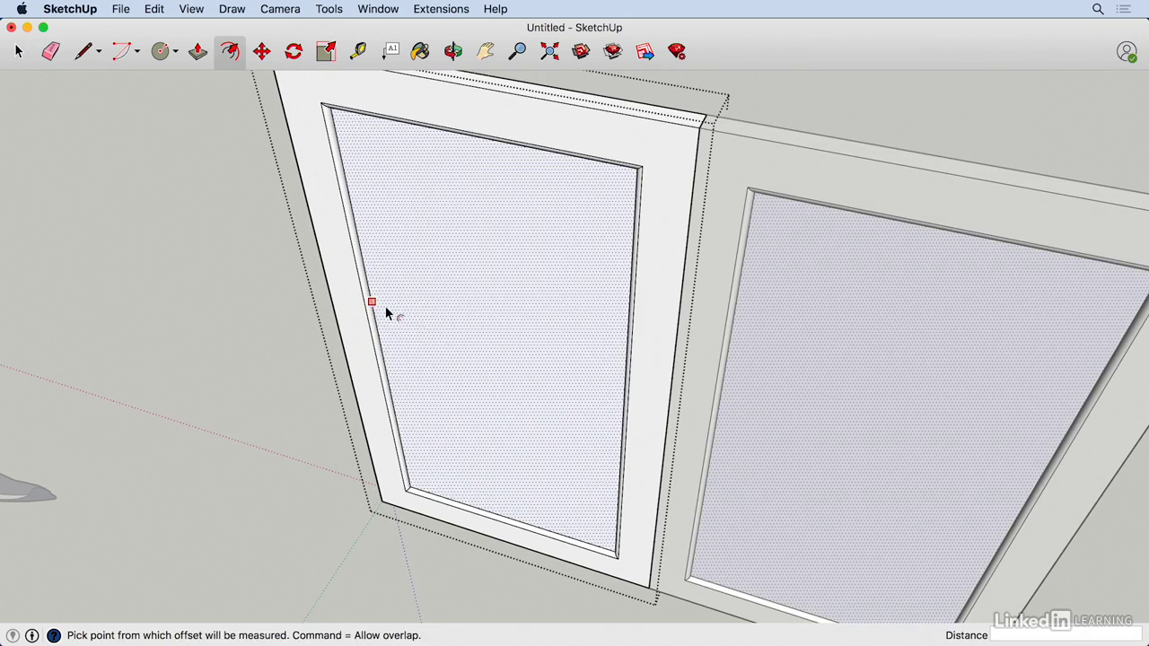
pyautogui.click(386, 306)
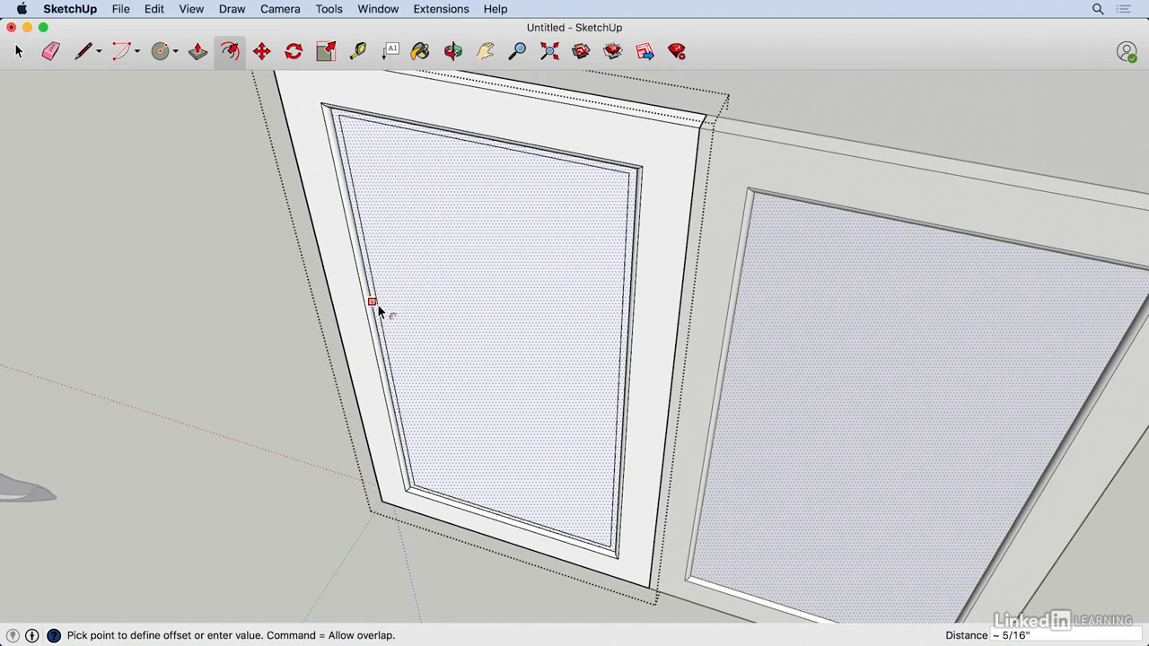
pyautogui.write('1/8')
pyautogui.press('Return')
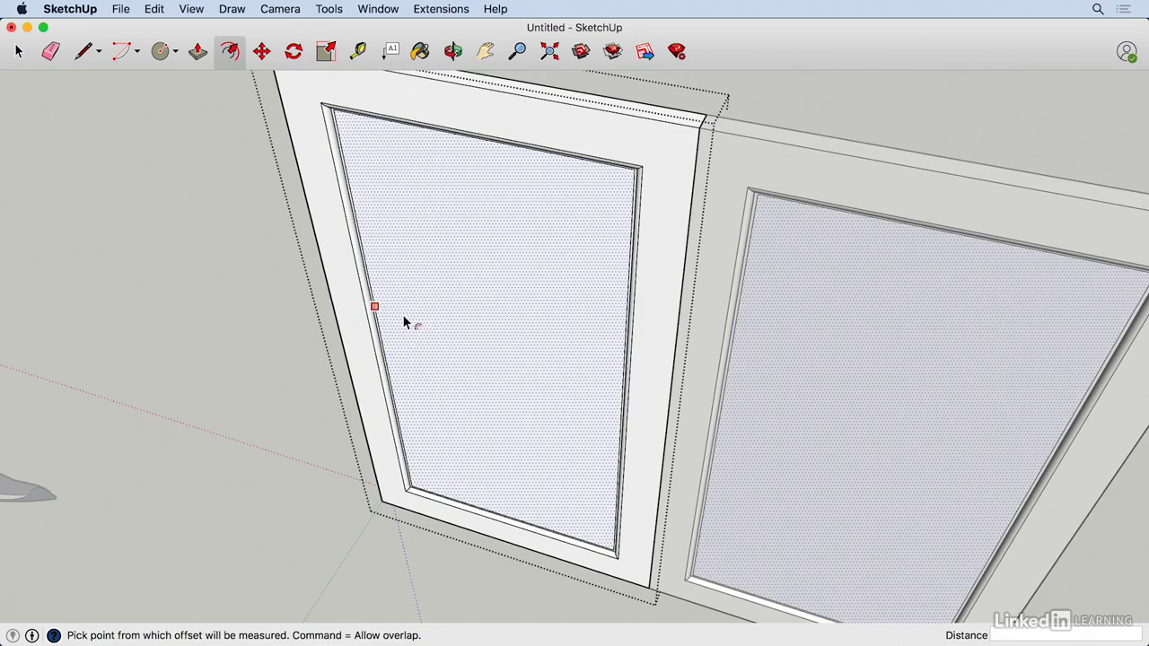
# Try to recess the left door's offset inner panel by 1/4 inch with Push/Pull and undo the result.
pyautogui.press('p')
pyautogui.click(408, 311)
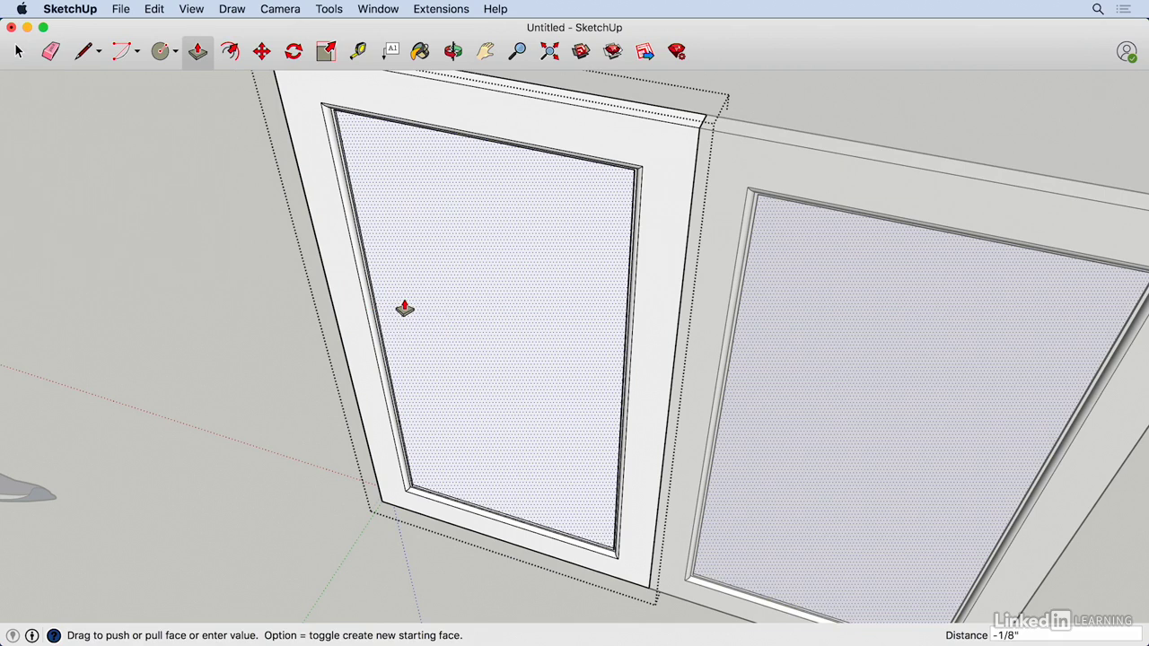
pyautogui.write('/2')
pyautogui.press('Return')
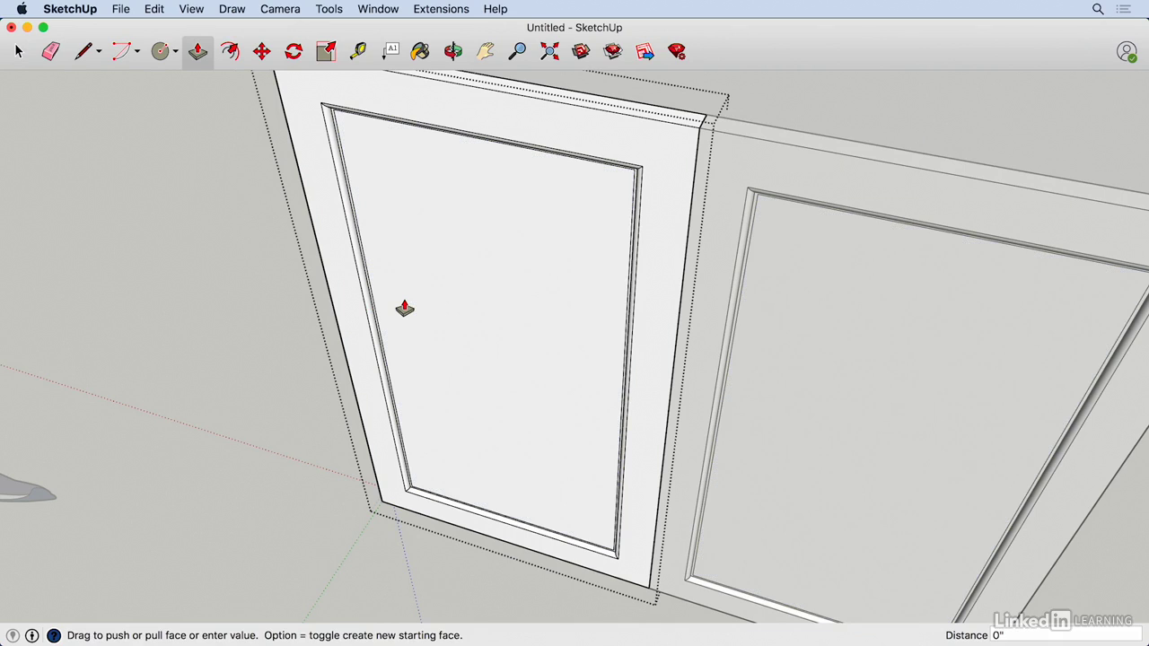
pyautogui.write('1/4')
pyautogui.press('Return')
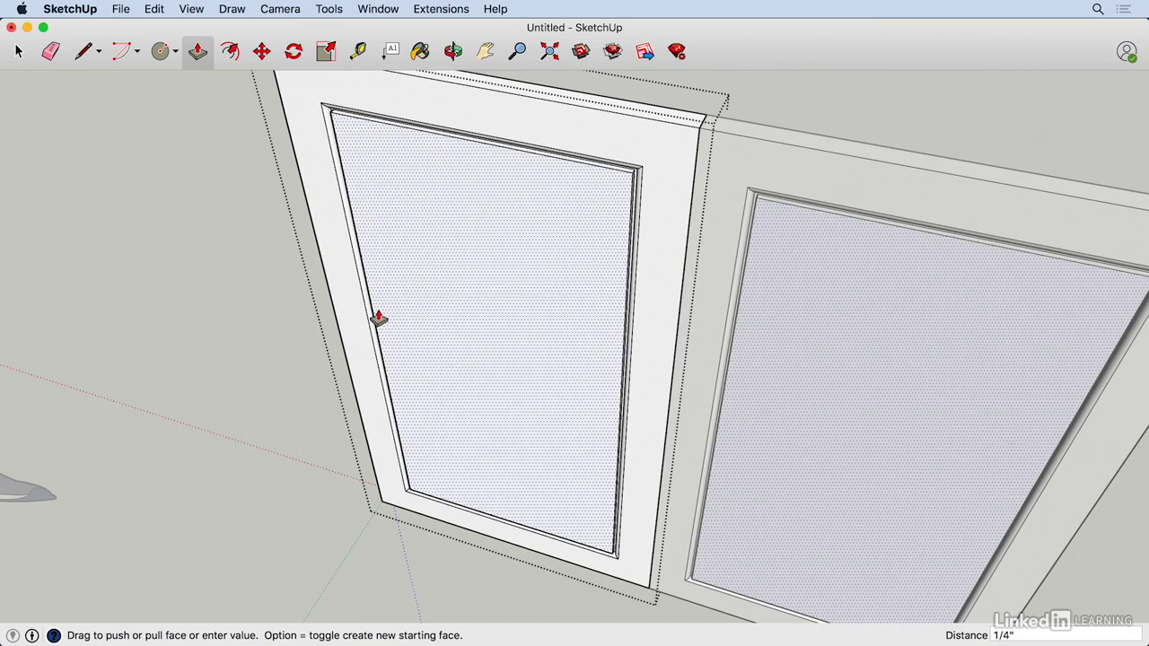
pyautogui.press('super+z')
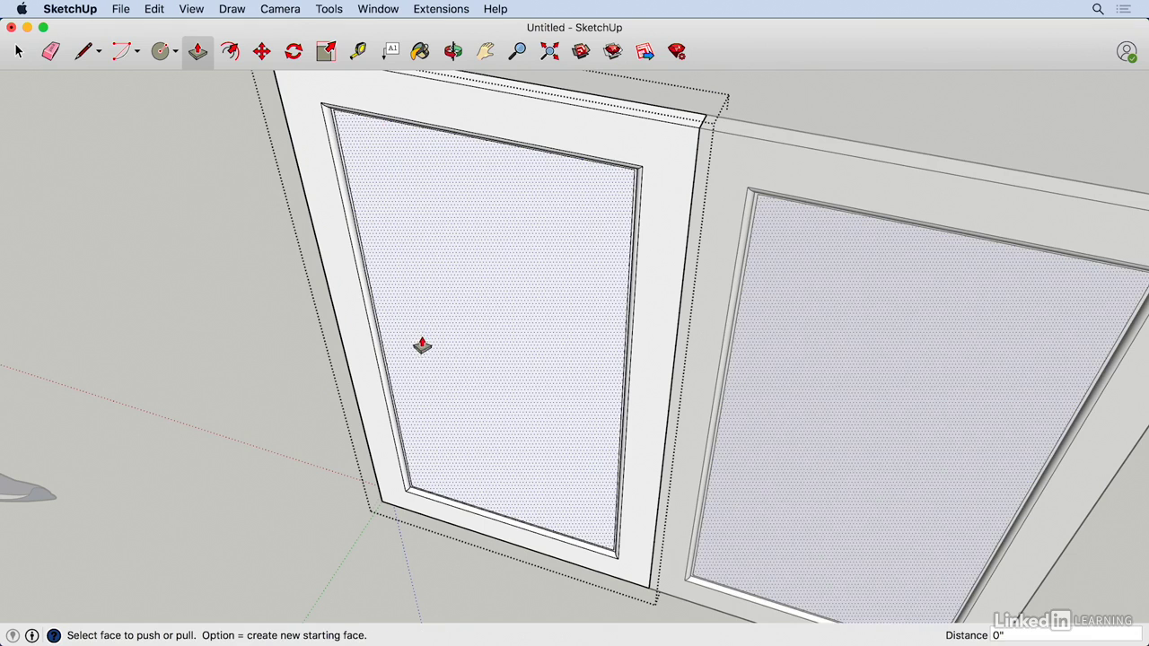
# Push the left door's offset inner panel inward by 1/4 inch.
pyautogui.click(414, 427)
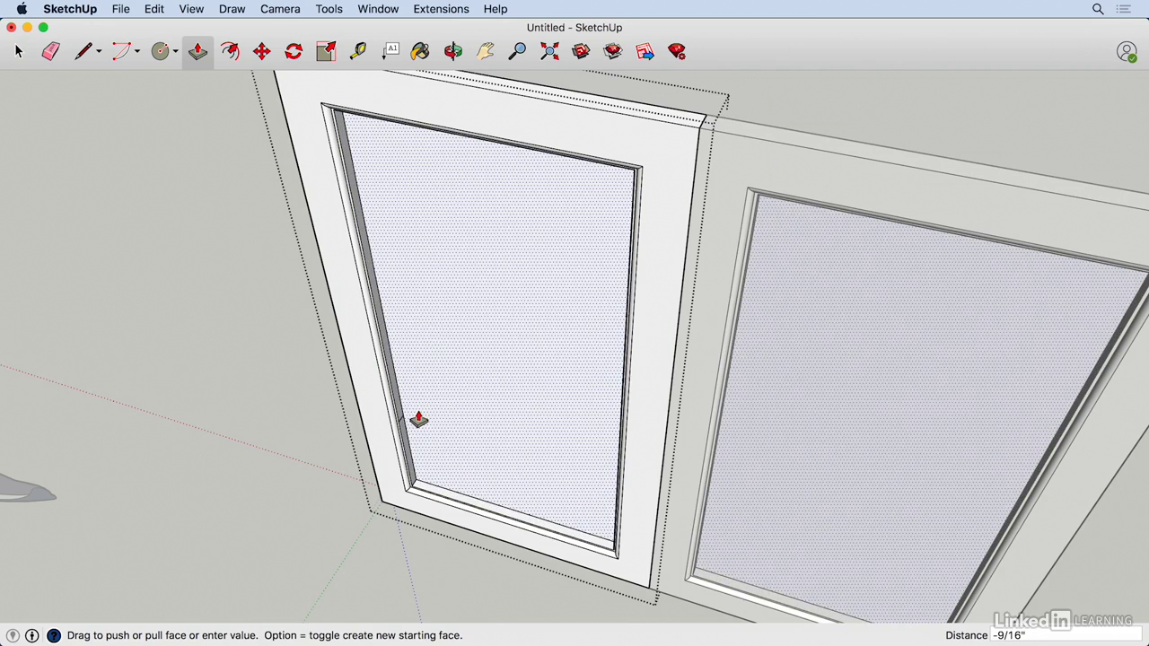
pyautogui.write('1/4')
pyautogui.press('Return')
pyautogui.press('space')
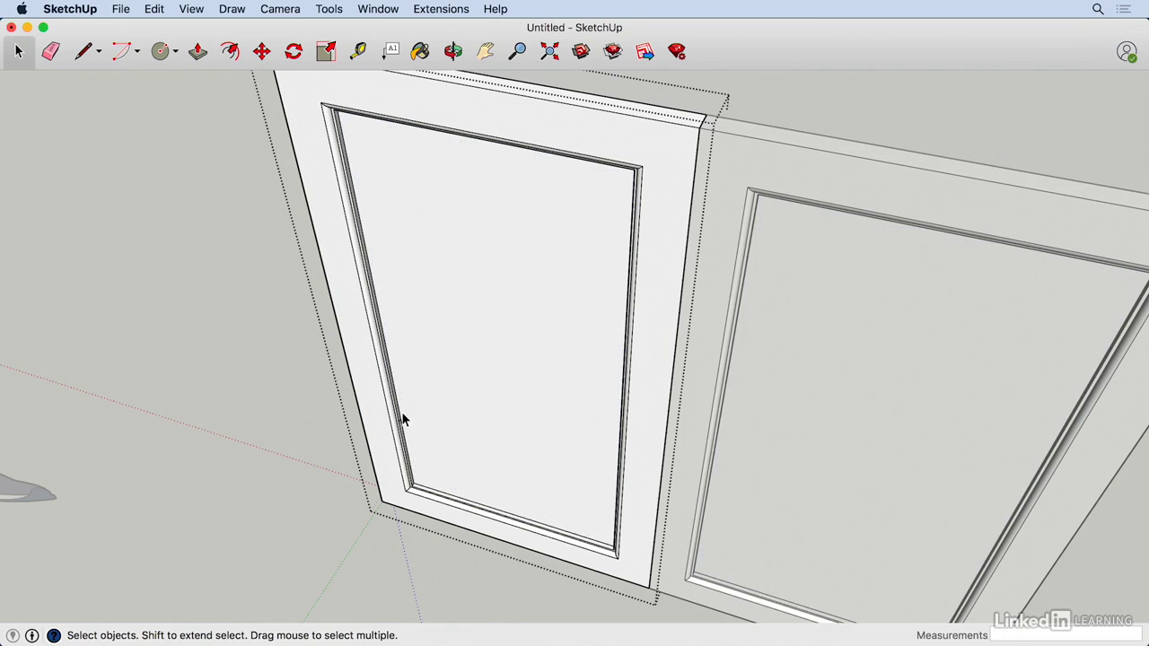
pyautogui.scroll(6, 400, 423)
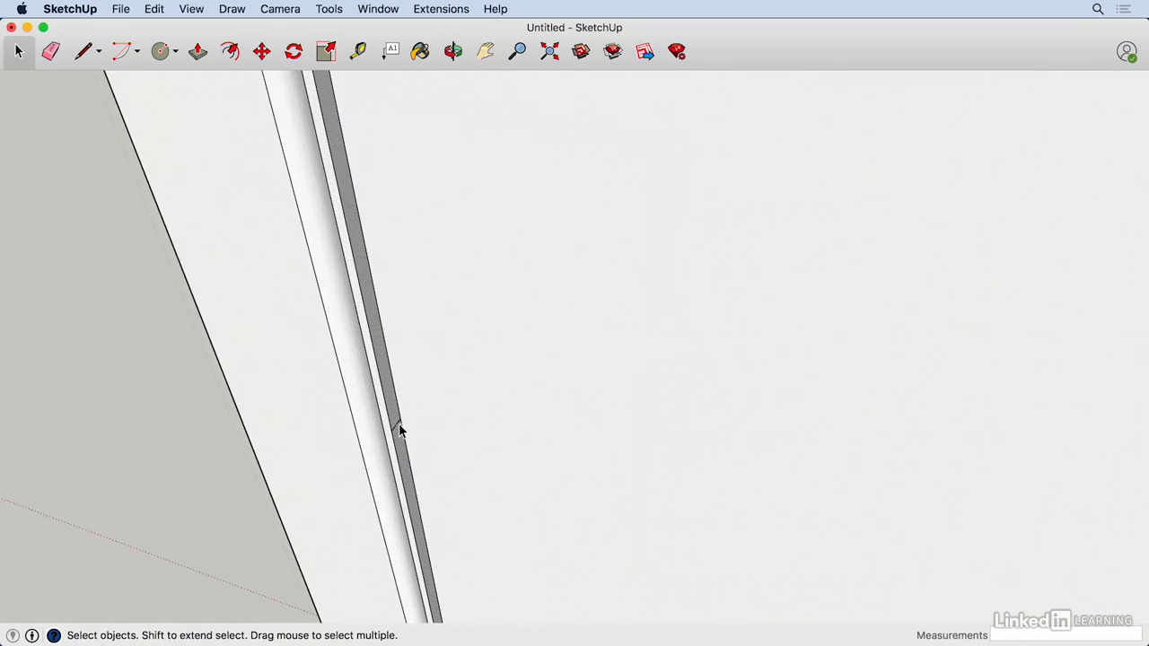
# Erase the stray short edge on the recessed side of the left door's inner panel and leave the door component.
pyautogui.scroll(1, 400, 429)
pyautogui.press('e')
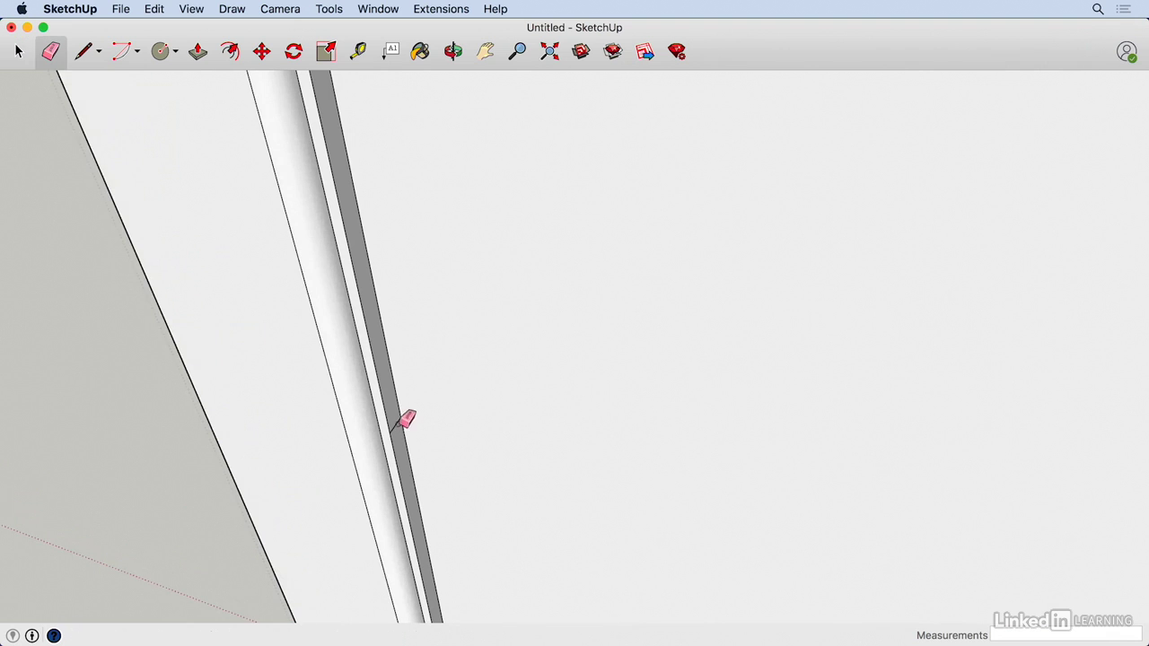
pyautogui.scroll(-10, 418, 443)
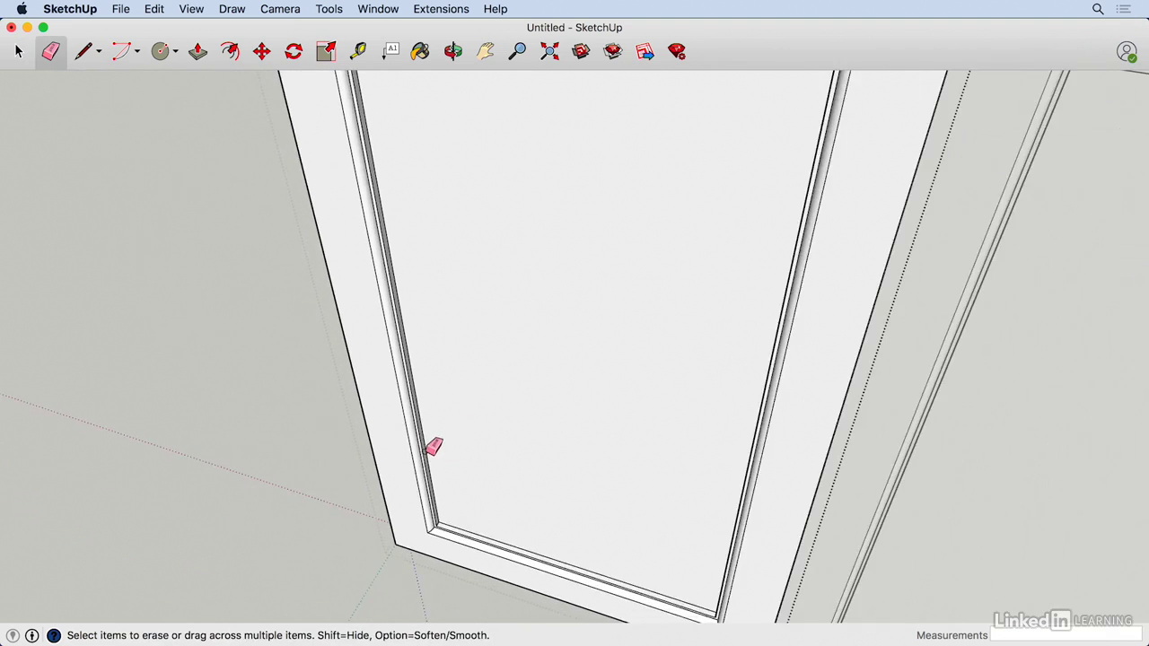
pyautogui.press('space')
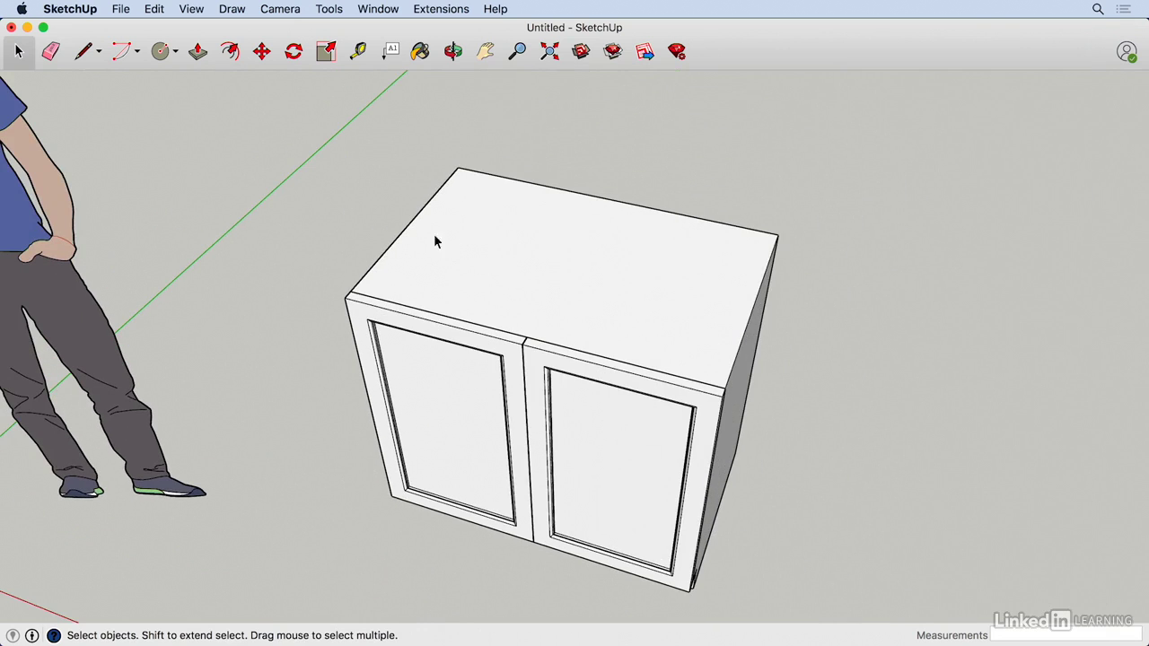
# Draw a 3' by 2' rectangle over the cabinet top, from the back corner to the opposite front corner of the doors.
pyautogui.moveTo(428, 271); pyautogui.dragTo(414, 253, button='middle')
pyautogui.scroll(-3, 412, 253)
pyautogui.press('r')
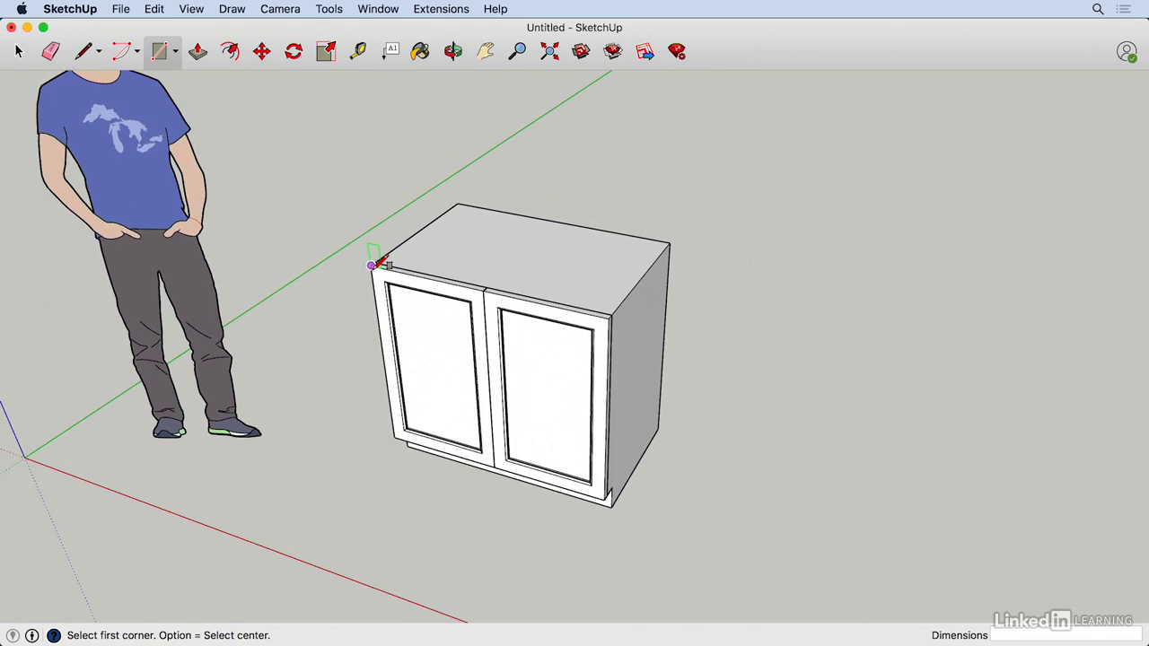
pyautogui.click(458, 205)
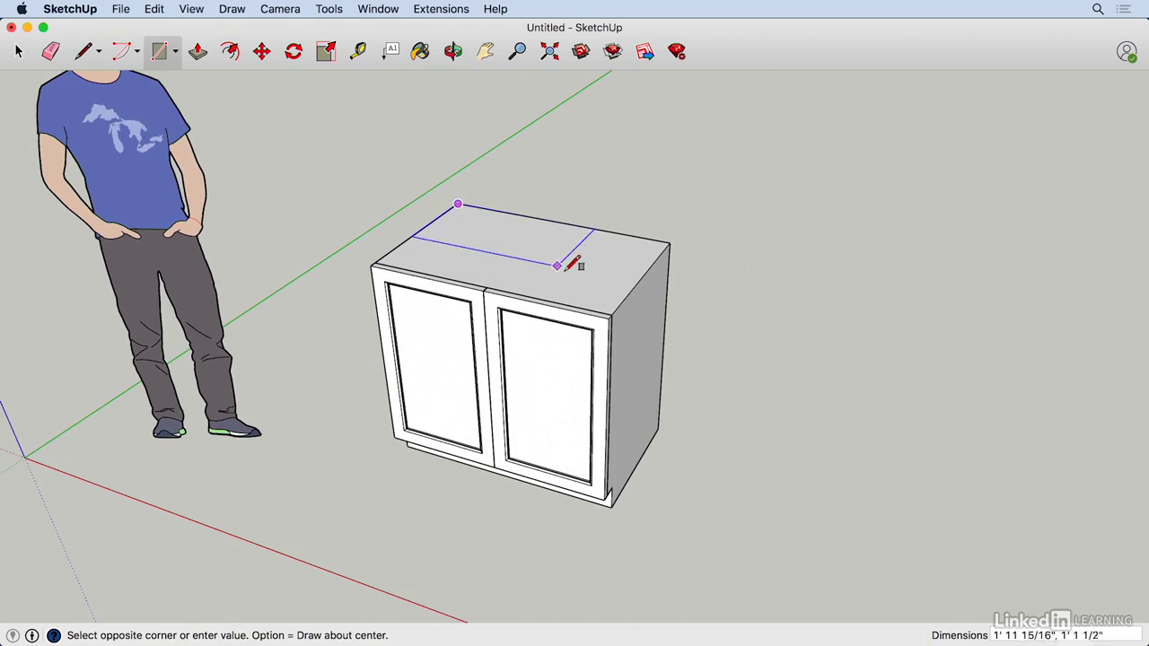
pyautogui.scroll(3, 610, 316)
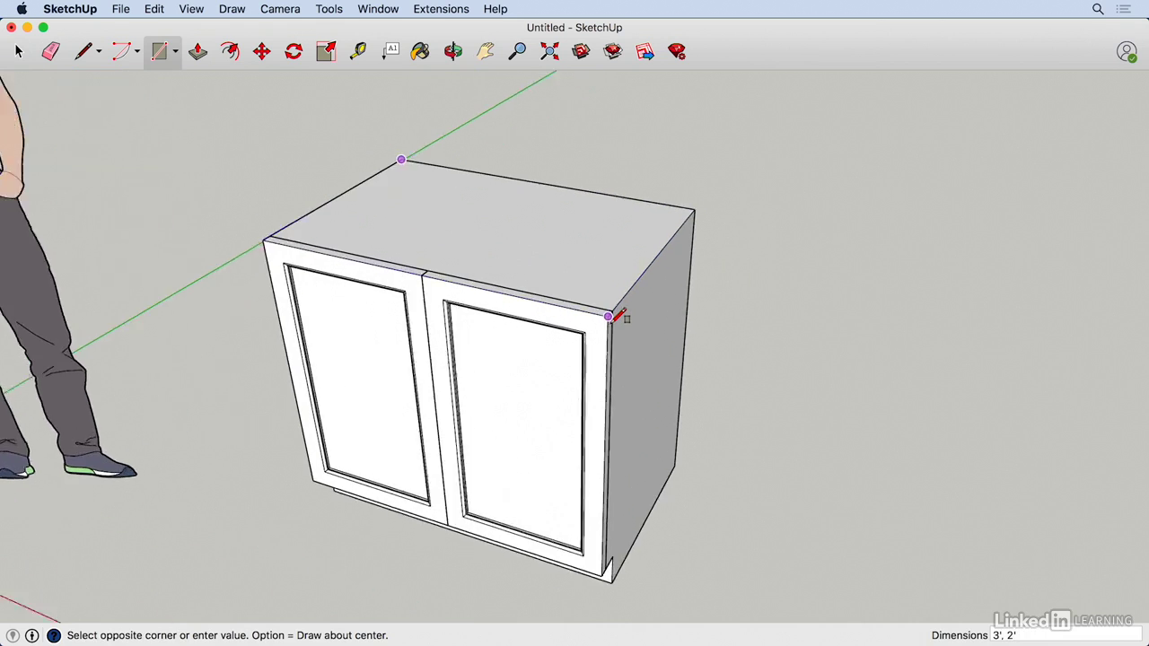
pyautogui.click(610, 314)
pyautogui.scroll(-4, 614, 314)
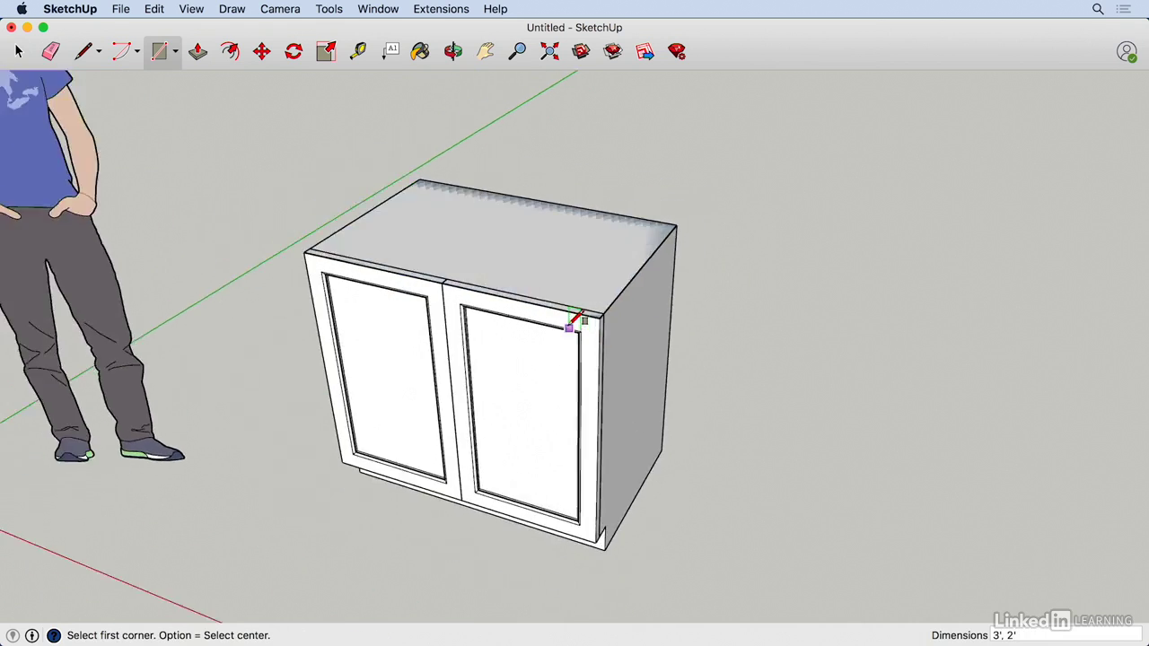
# Group the new top rectangle's face together with its edges.
pyautogui.press('space')
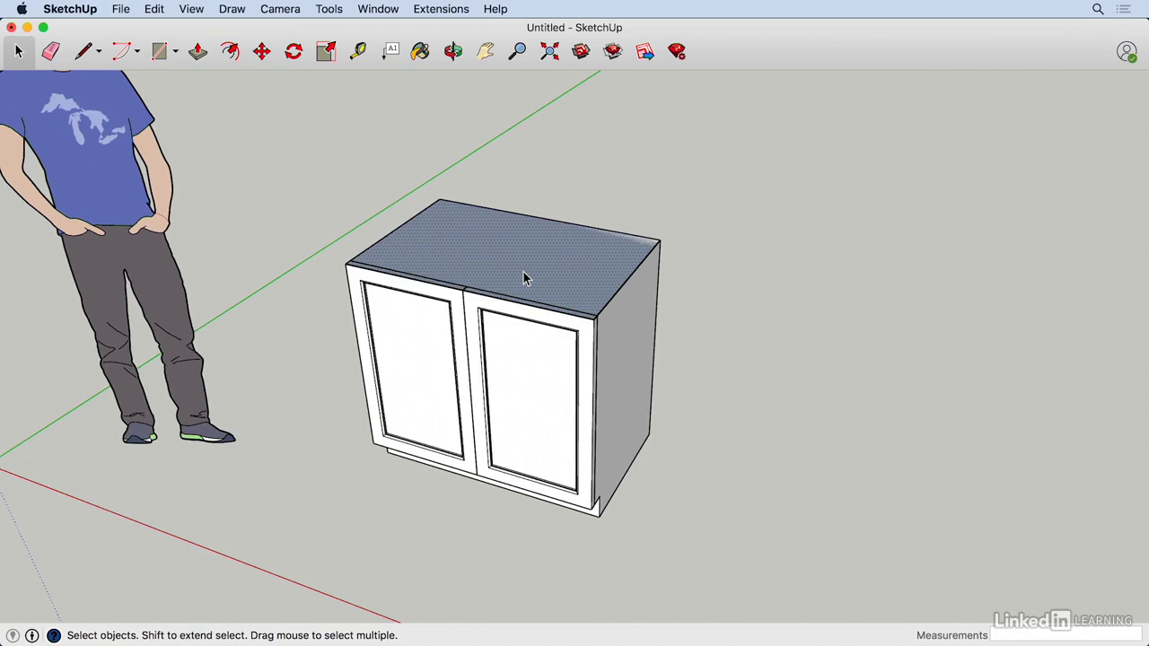
pyautogui.rightClick(481, 251)
pyautogui.click(529, 366)
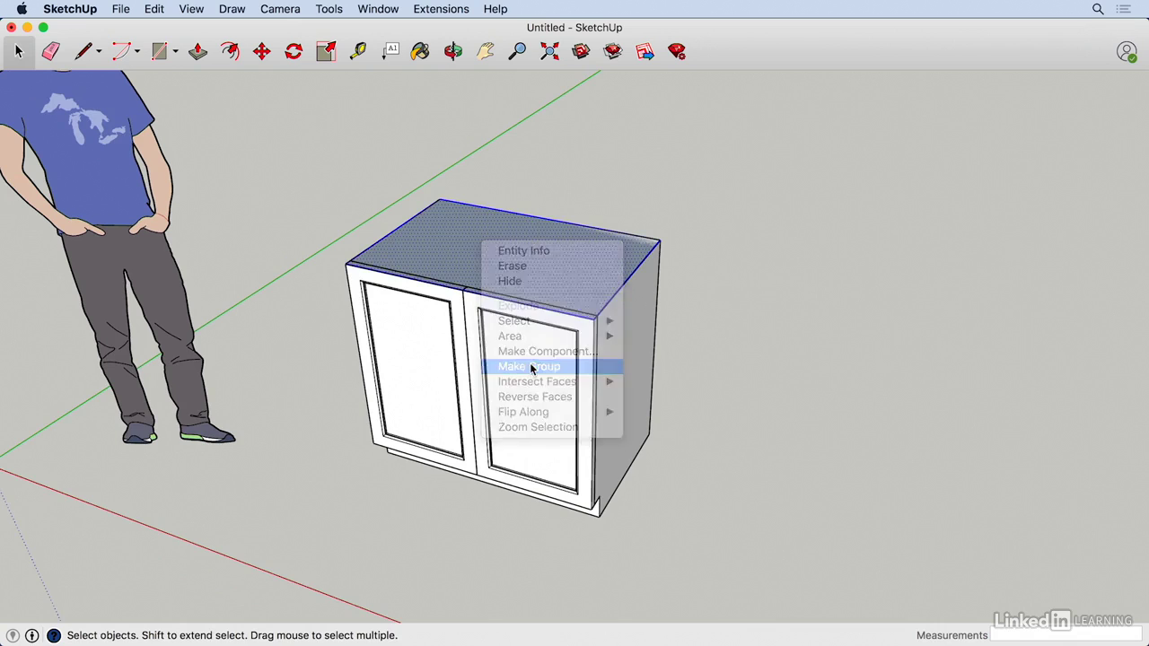
# Pull the face inside the top group up 1 1/2" to form a countertop slab, and close the group.
pyautogui.doubleClick(479, 261)
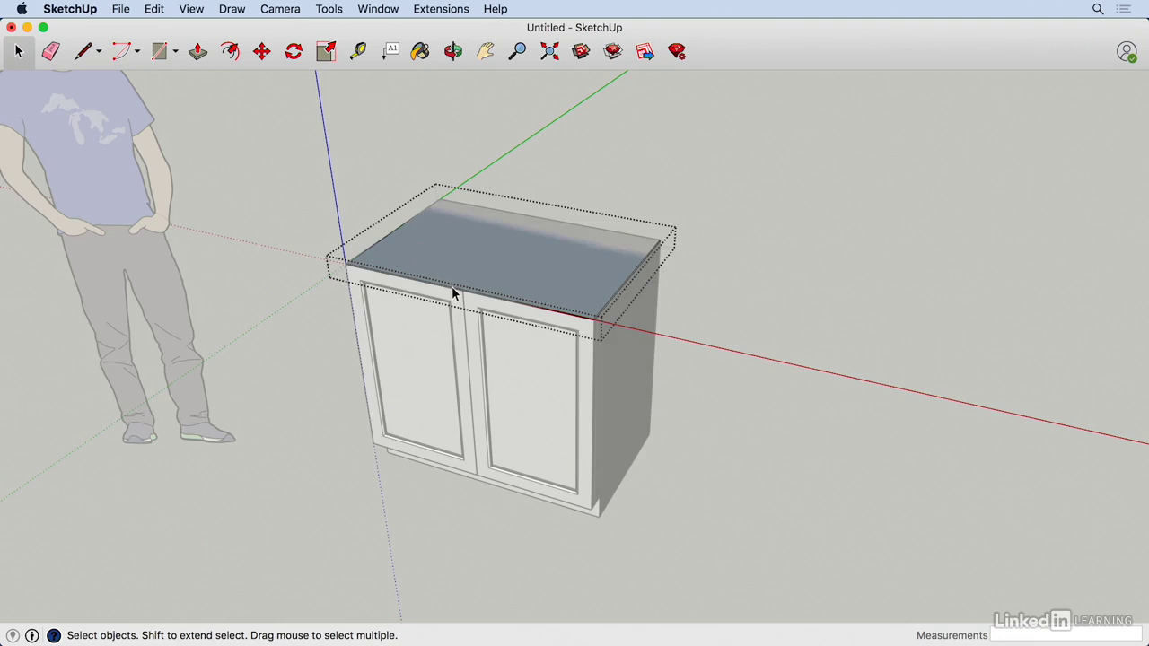
pyautogui.press('p')
pyautogui.click(441, 272)
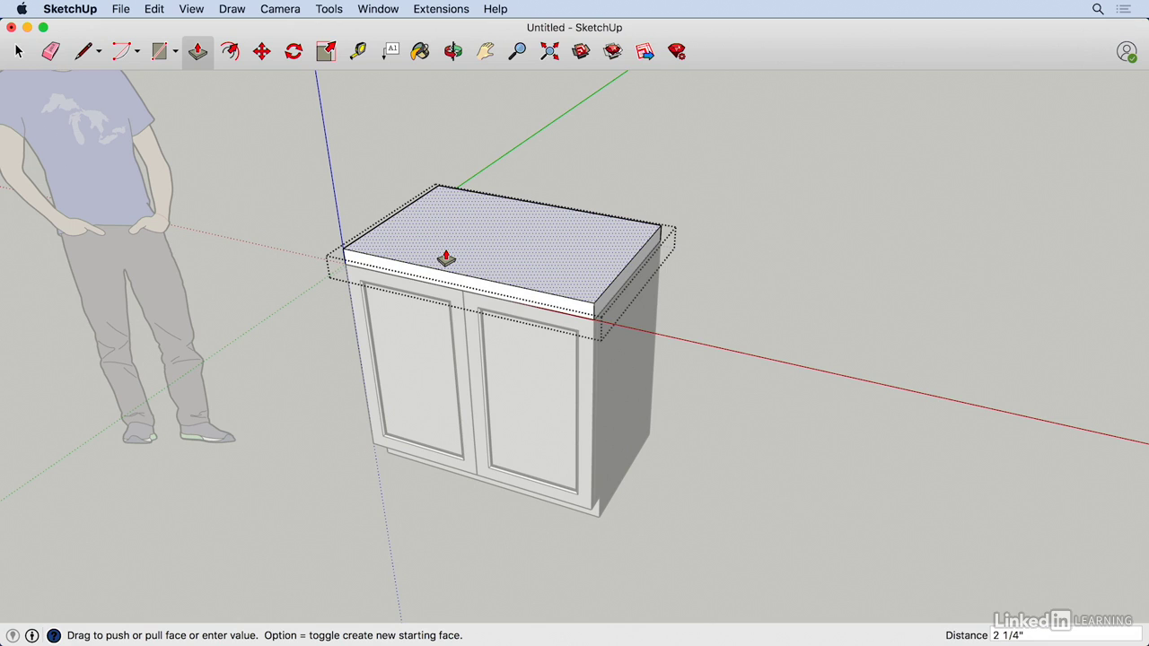
pyautogui.write('1 1/2')
pyautogui.press('Return')
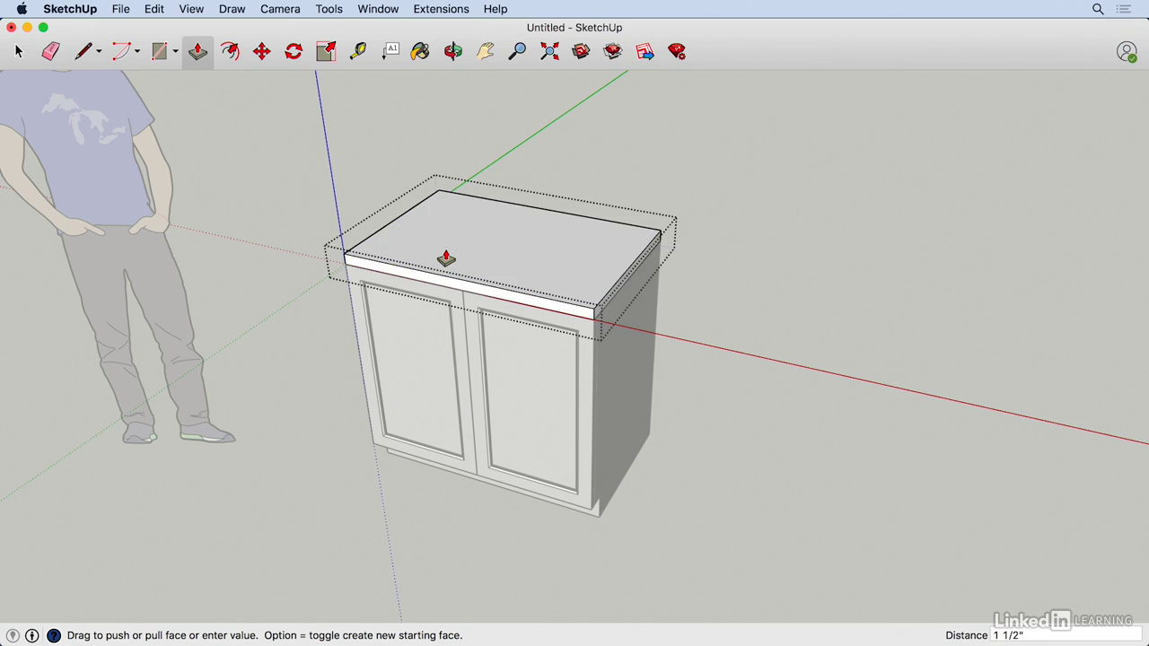
pyautogui.press('space')
pyautogui.click(366, 146)
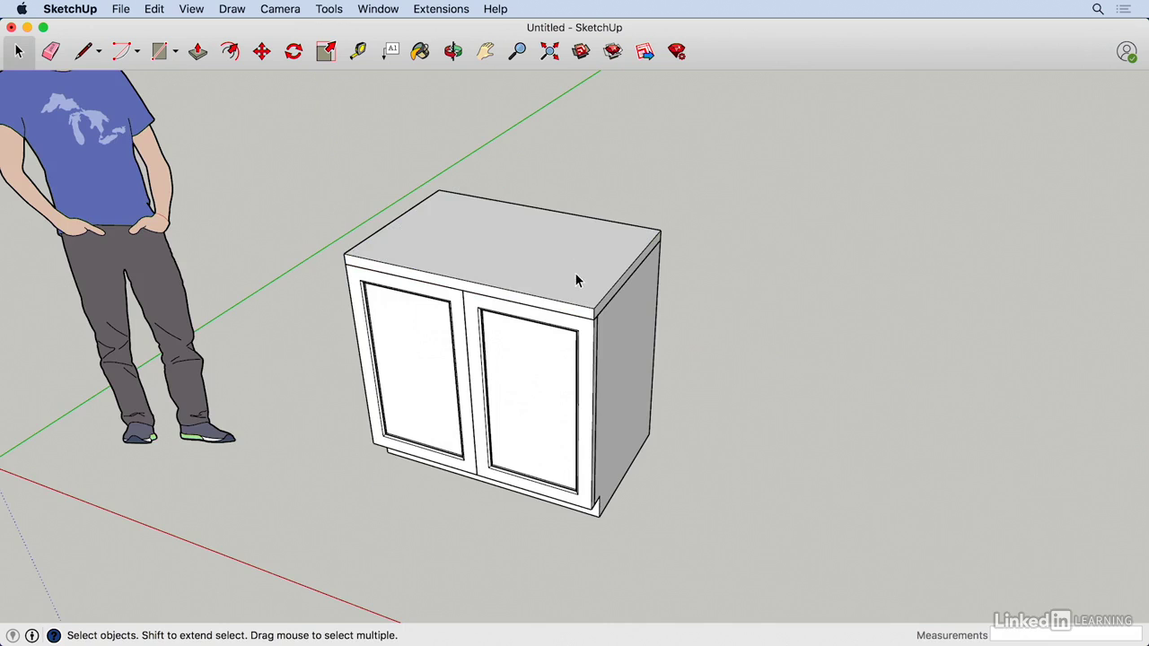
# Measure the cabinet's height from the countertop's side edge down to the base.
pyautogui.press('t')
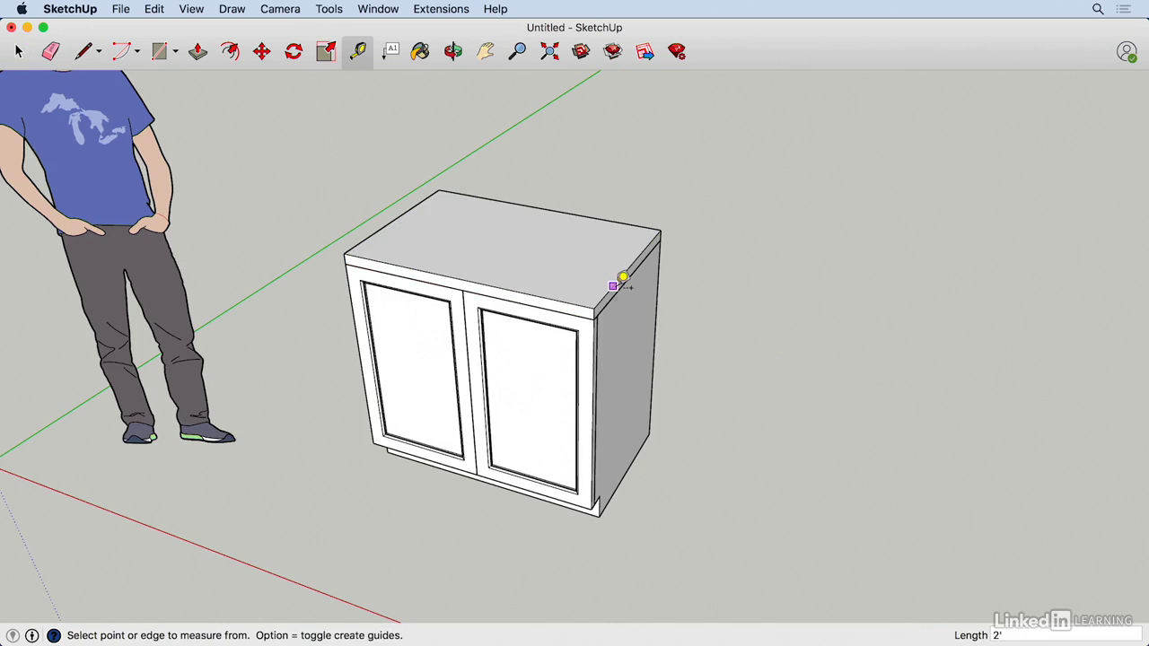
pyautogui.click(612, 286)
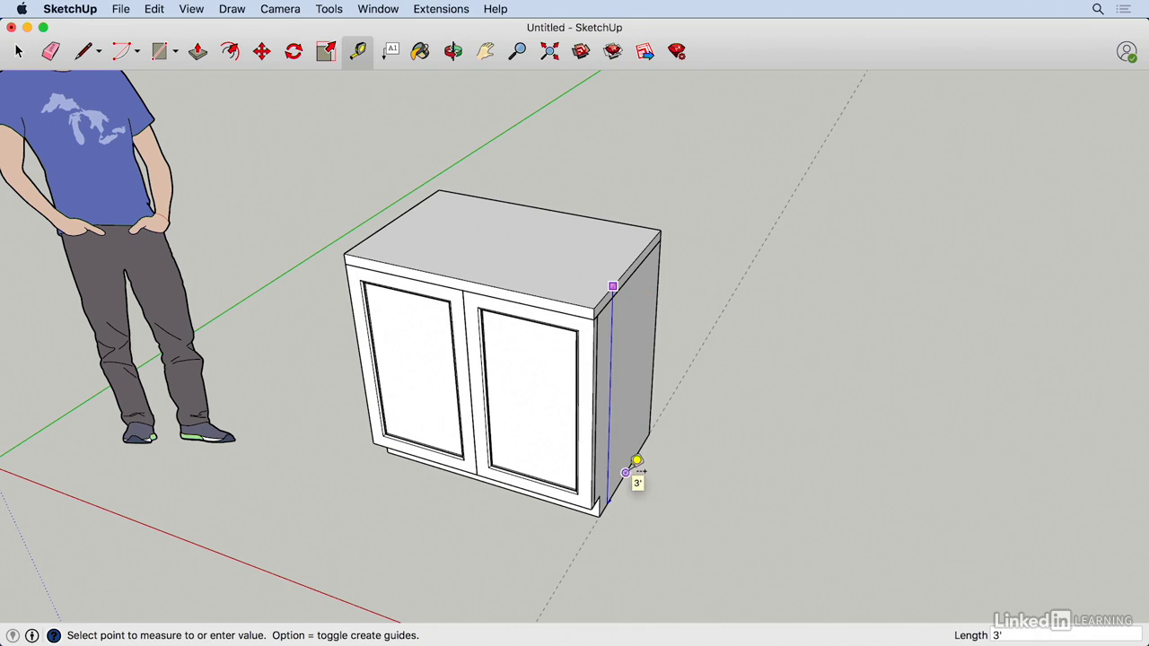
pyautogui.press('space')
# Select the countertop, the right door, the left door and the cabinet box one at a time to inspect the separate parts.
pyautogui.click(525, 272)
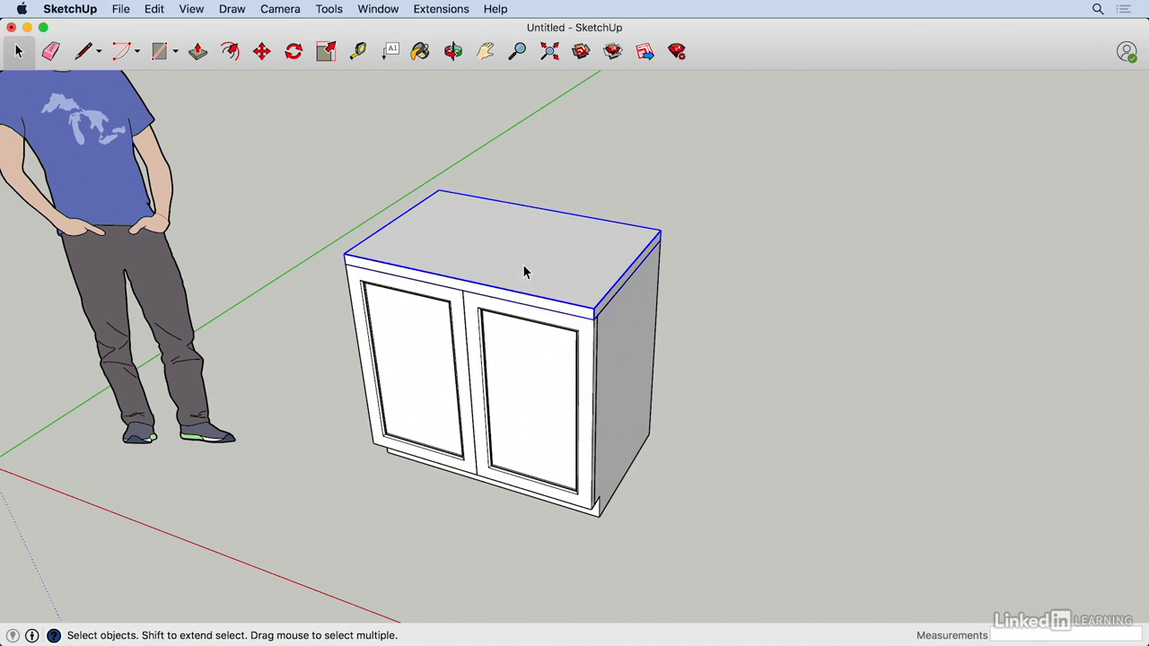
pyautogui.click(514, 350)
pyautogui.click(421, 356)
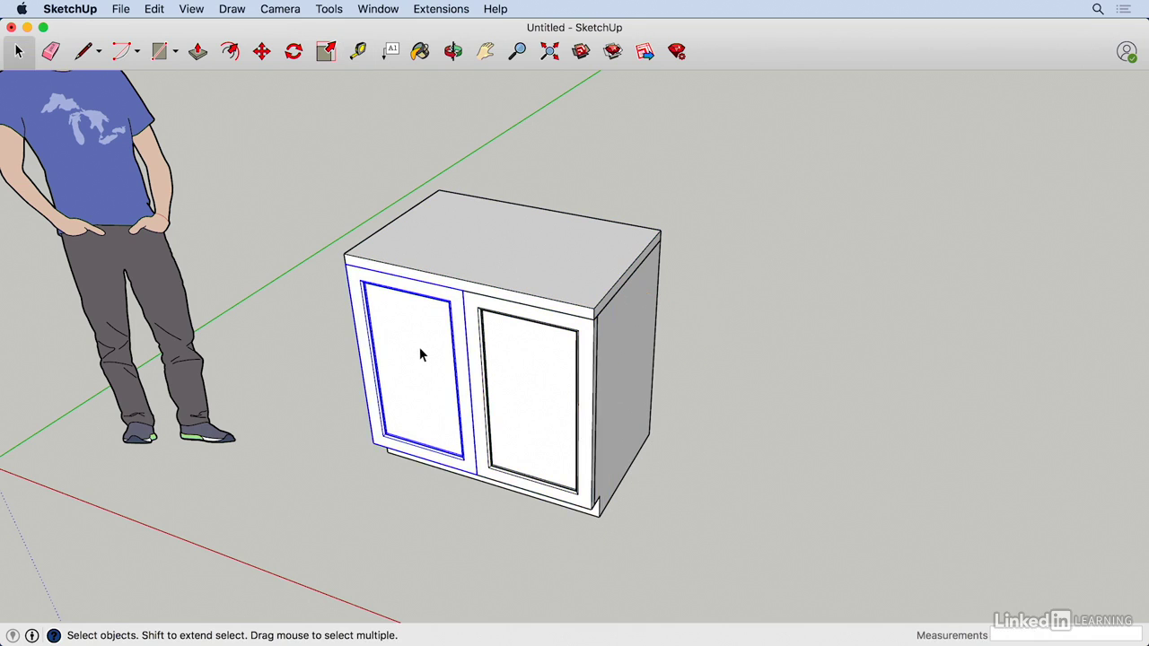
pyautogui.click(624, 356)
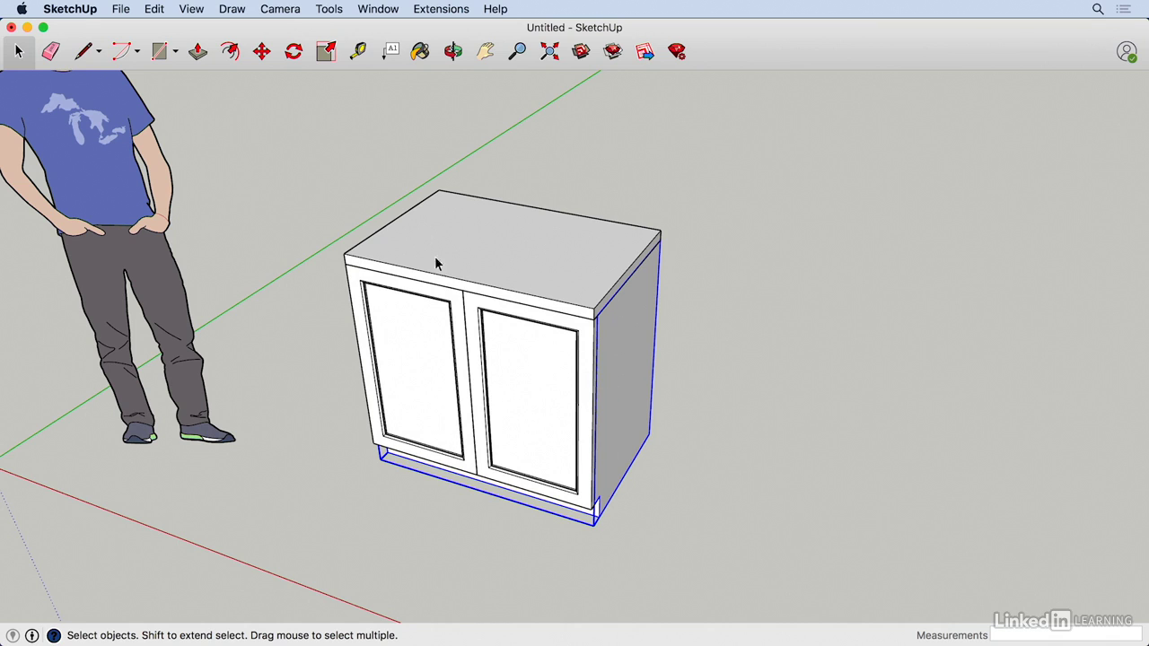
# Combine the countertop, both doors and the box into one component with the definition name Cabinet1.
pyautogui.moveTo(293, 120); pyautogui.dragTo(740, 540)
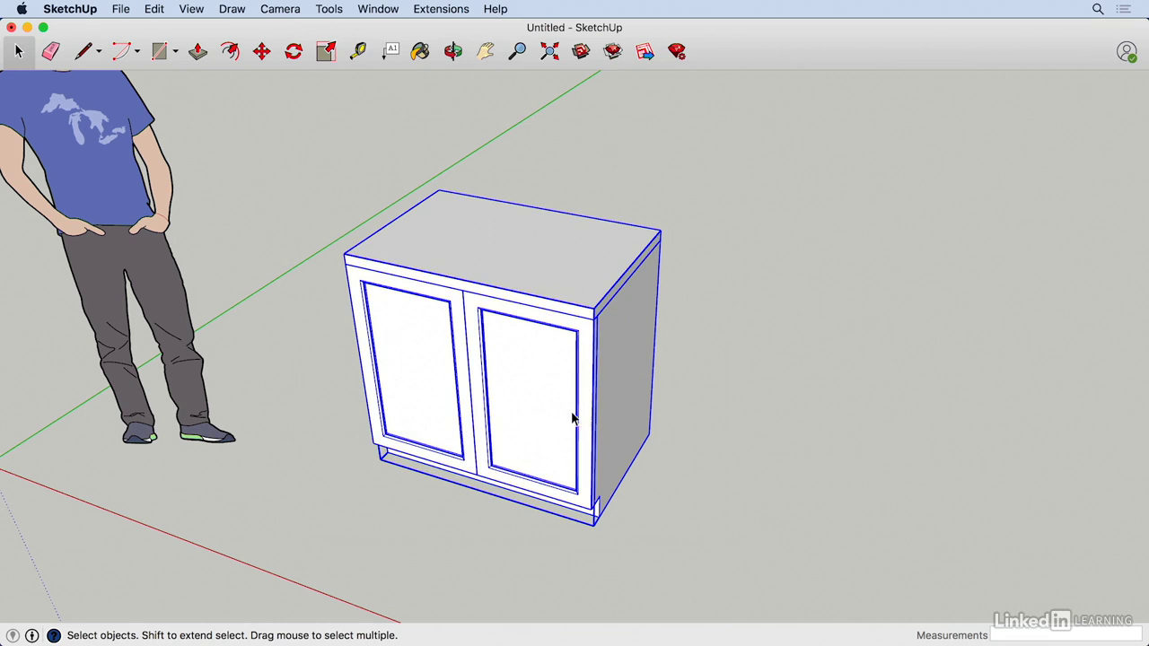
pyautogui.rightClick(464, 264)
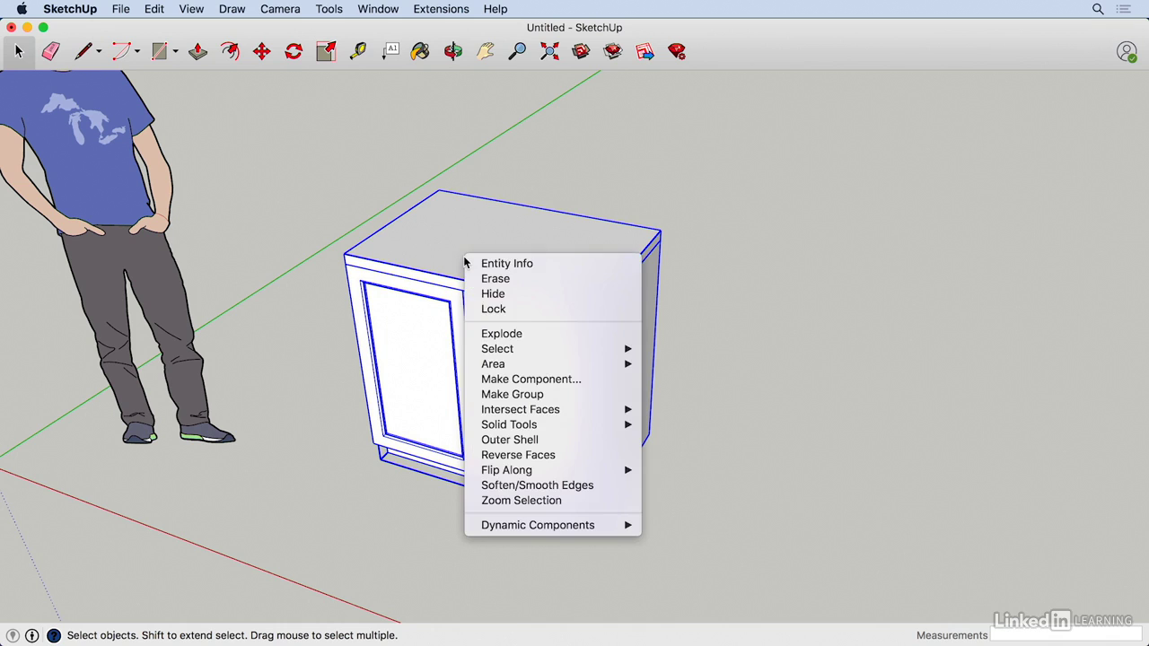
pyautogui.click(522, 381)
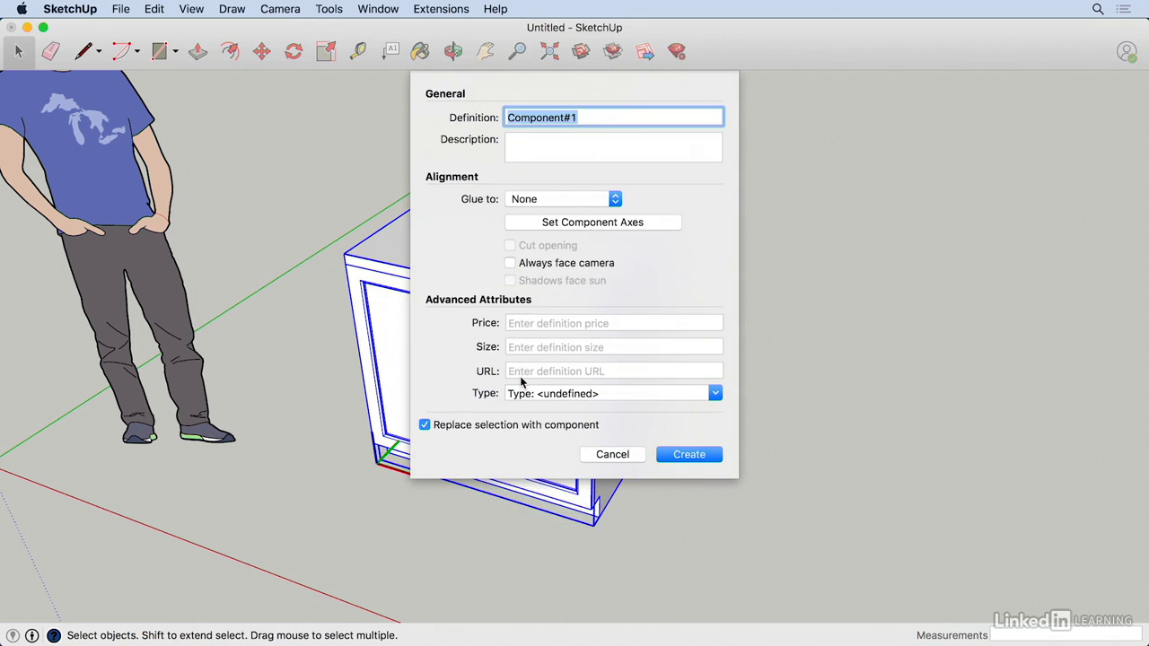
pyautogui.write('Cabinet')
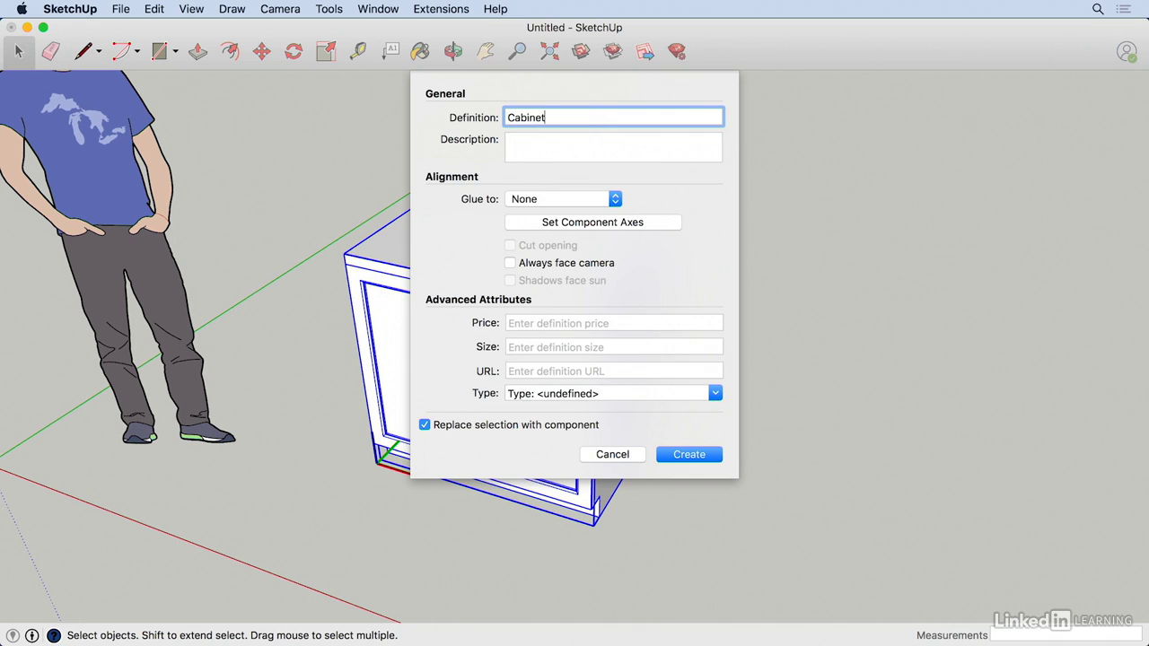
pyautogui.write('1')
pyautogui.press('Return')
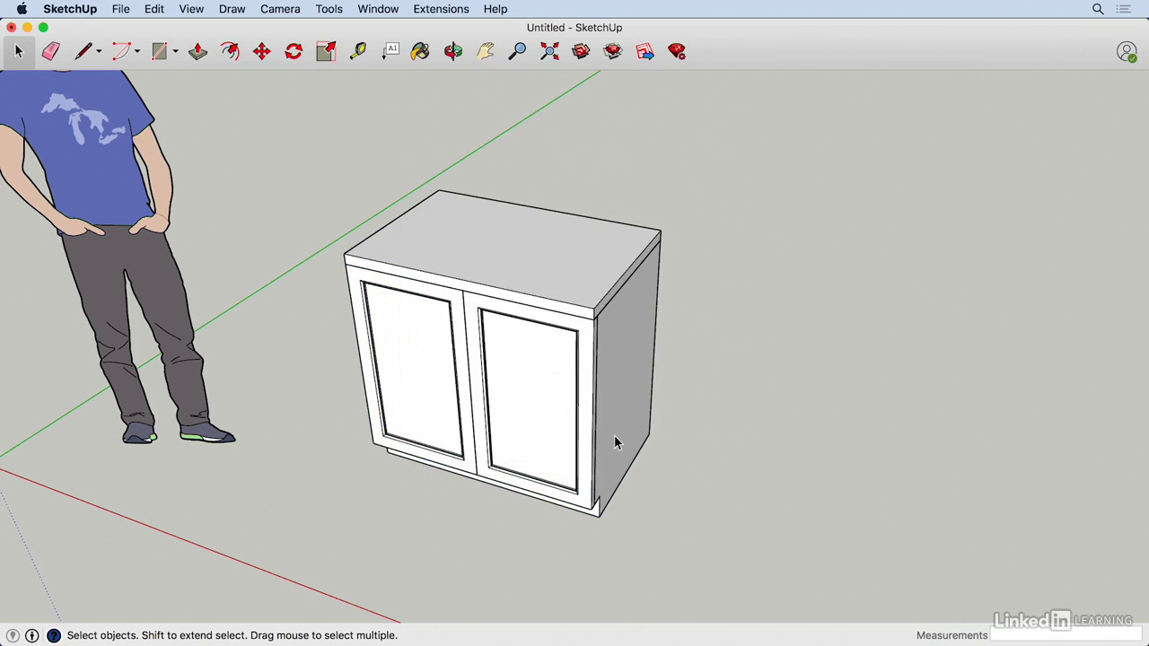